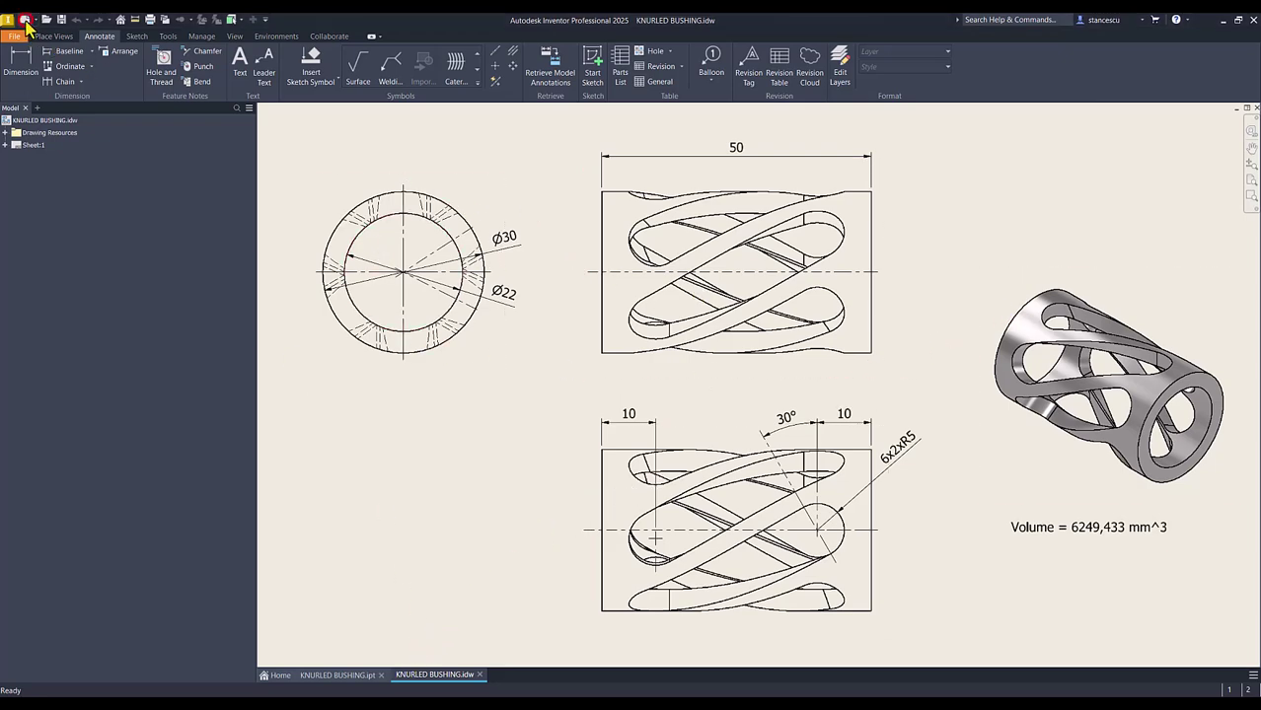
Step: Create a new part and start a 2D sketch on the XY plane
left_click(24, 19)
double_click(523, 240)
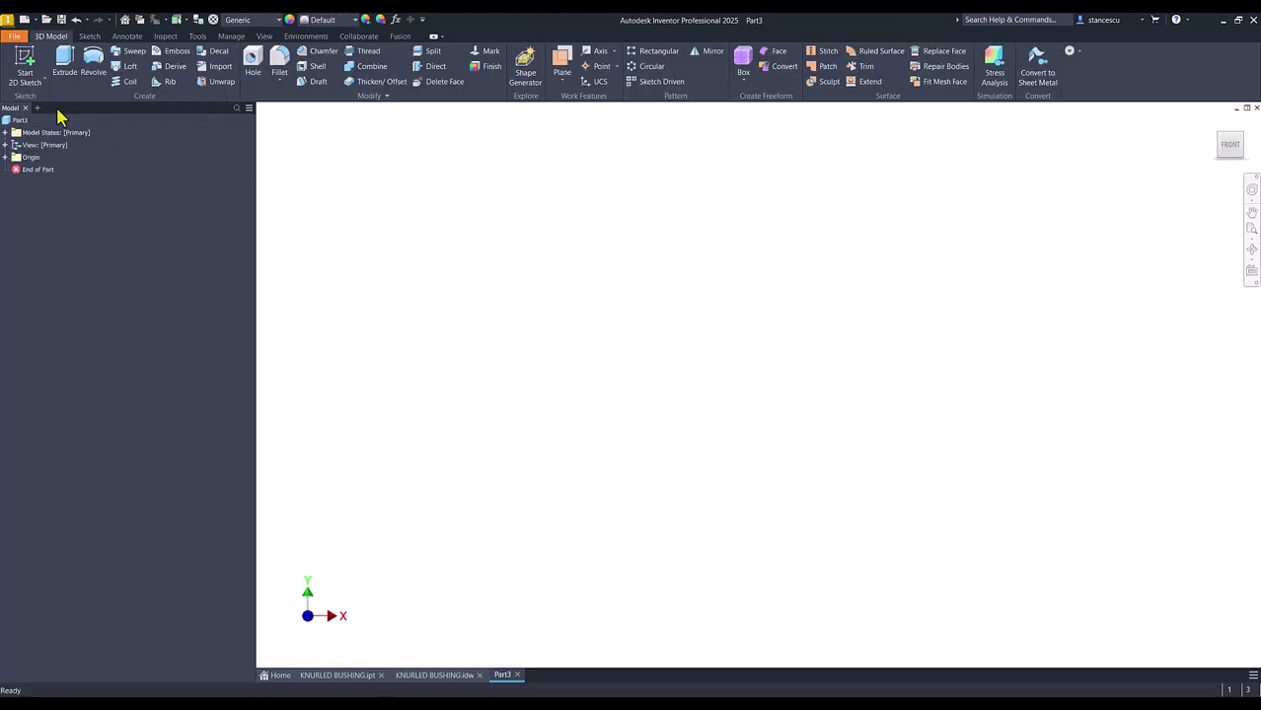
left_click(25, 64)
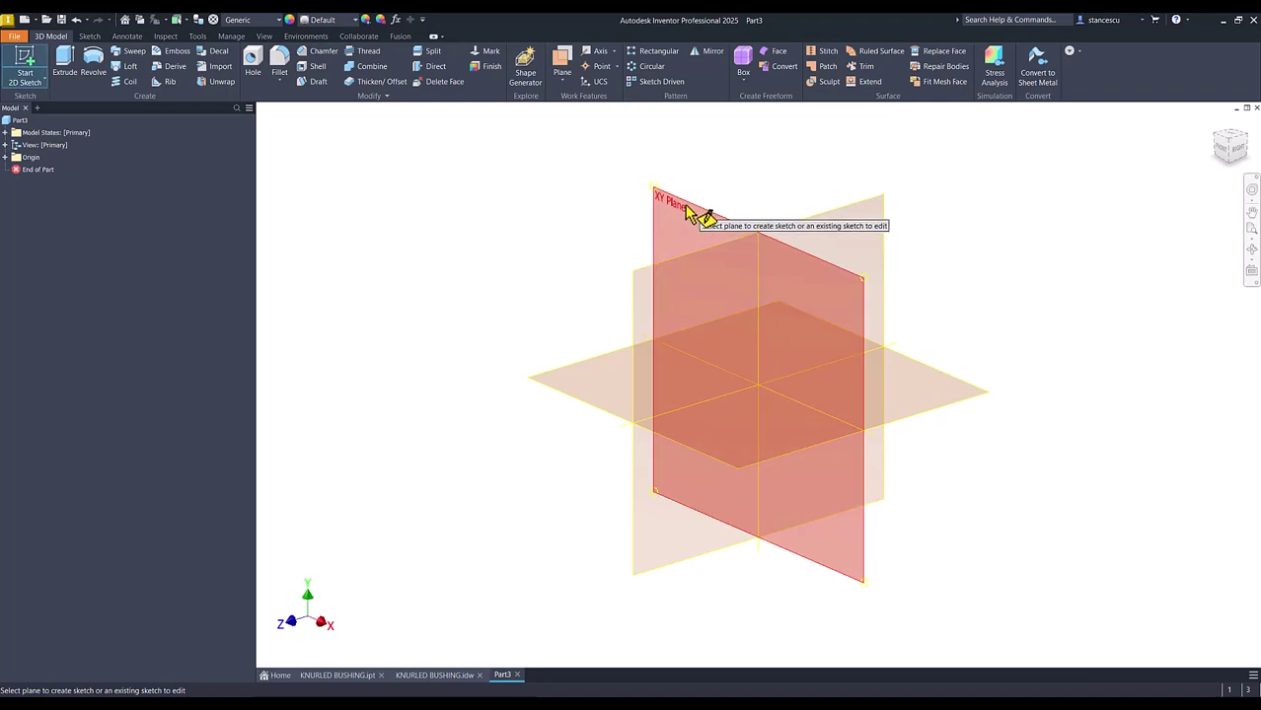
left_click(679, 205)
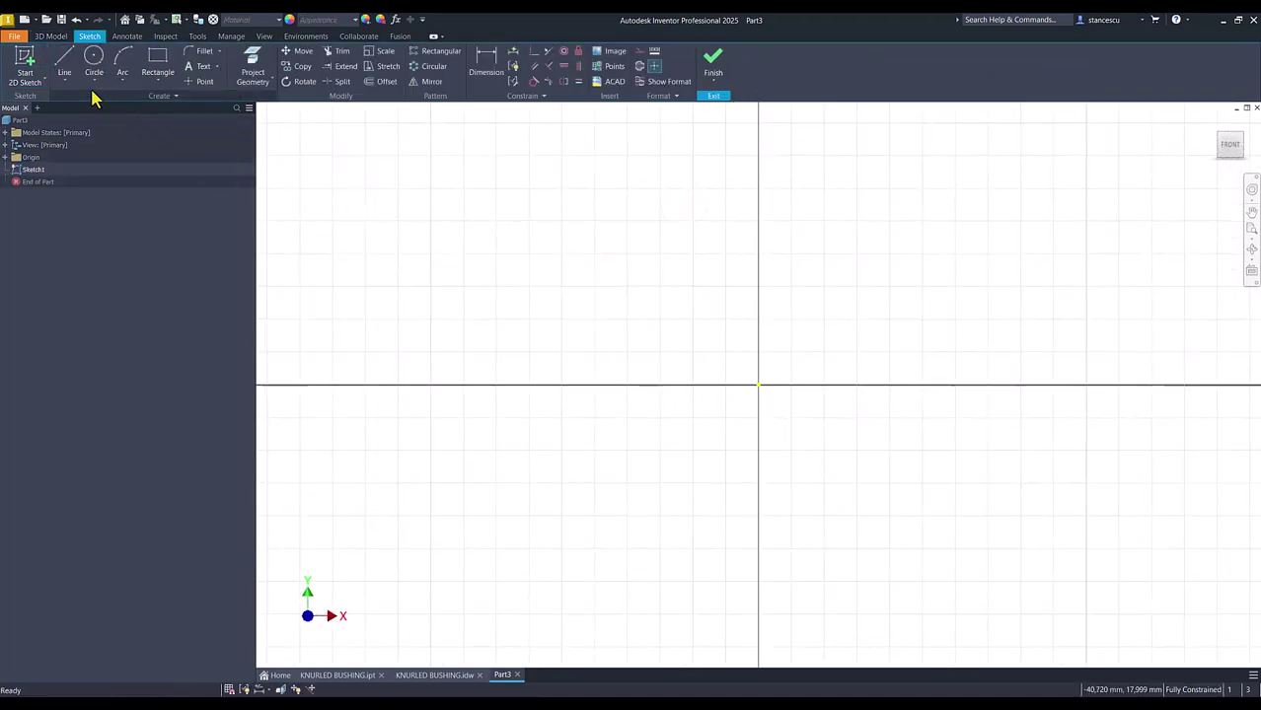
Step: Sketch a rectangle about 15 mm wide above the origin and align its lower edge's midpoint vertically with the origin
left_click(158, 69)
left_click(599, 228)
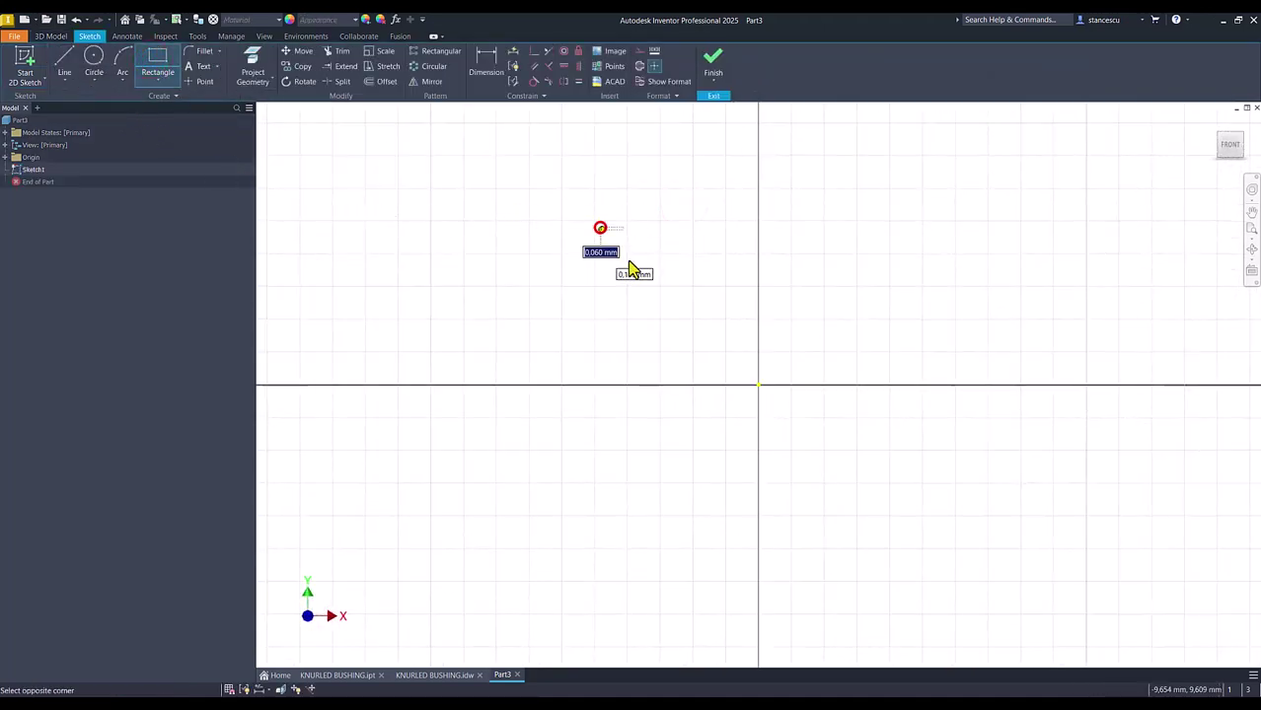
left_click(843, 269)
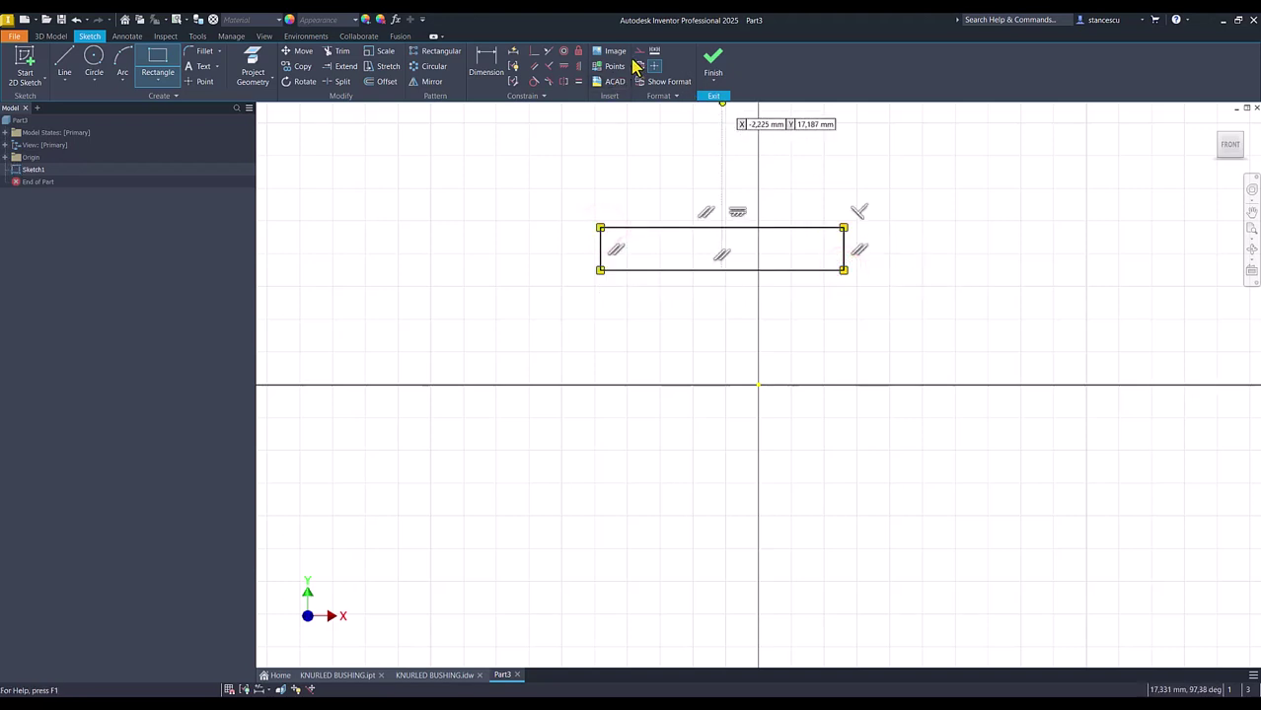
left_click(579, 67)
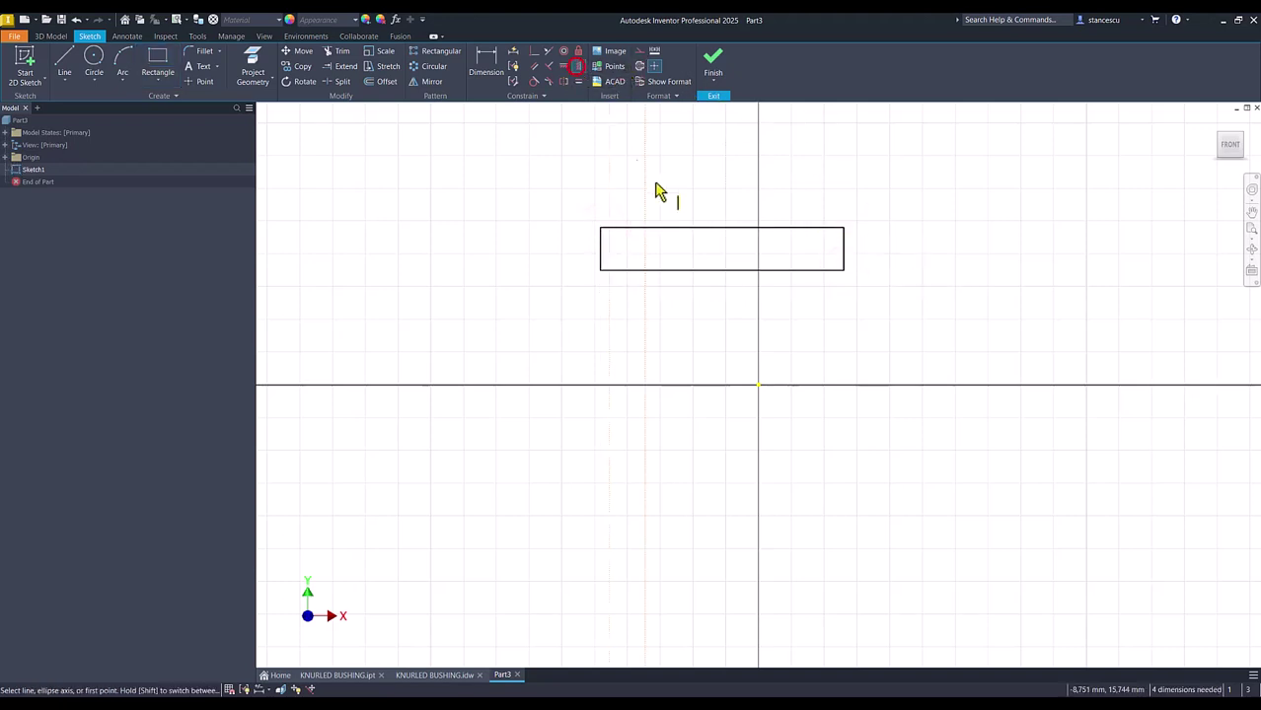
left_click(721, 270)
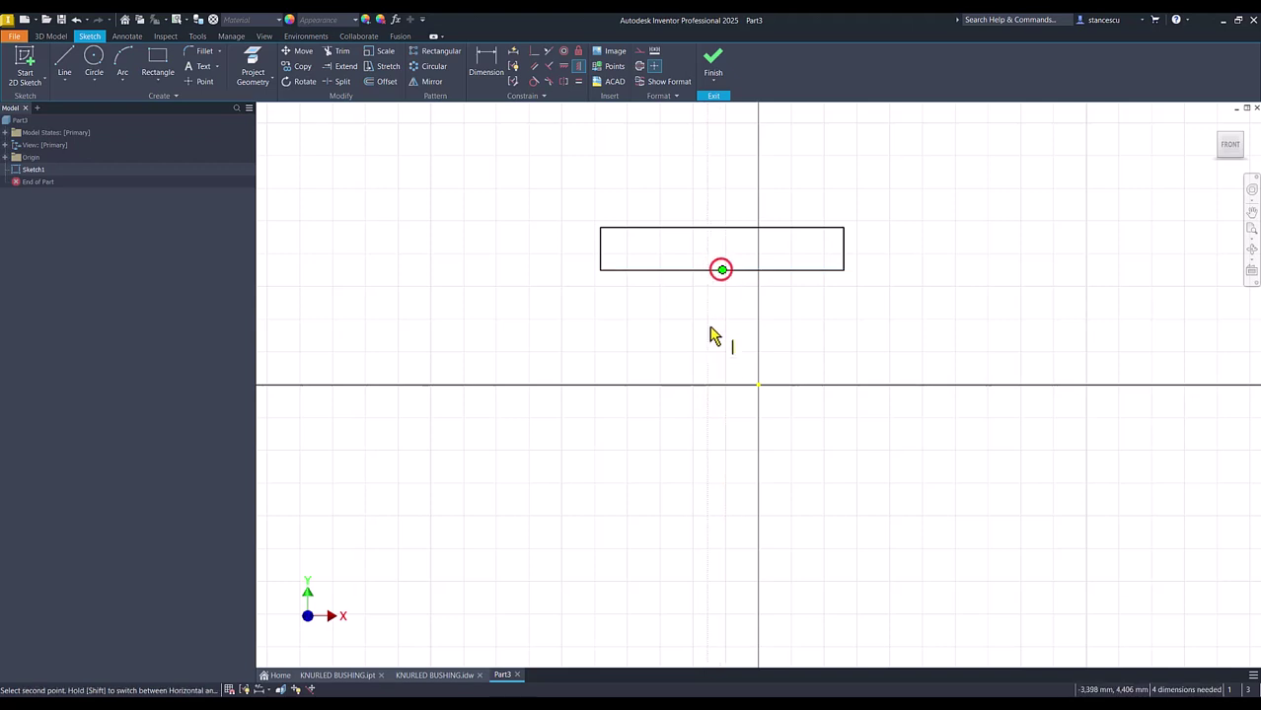
left_click(757, 384)
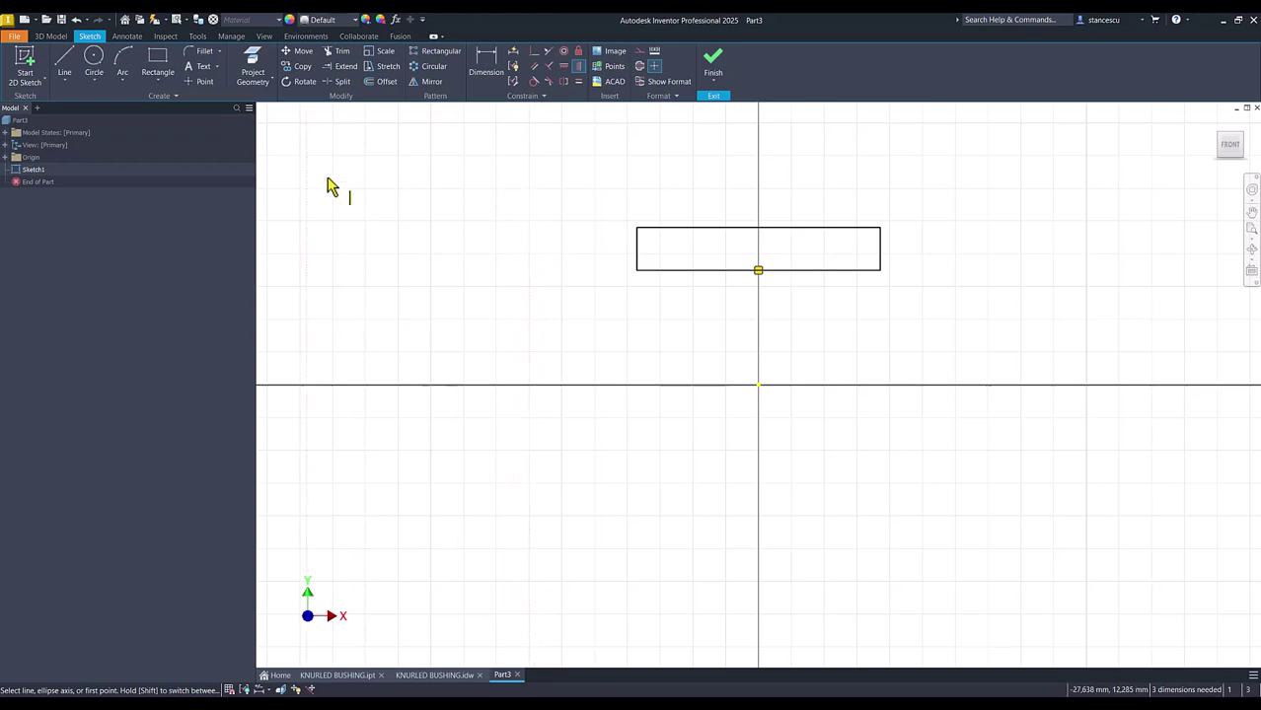
Step: Project the X axis into the sketch and convert the projected line to a centerline
left_click(254, 63)
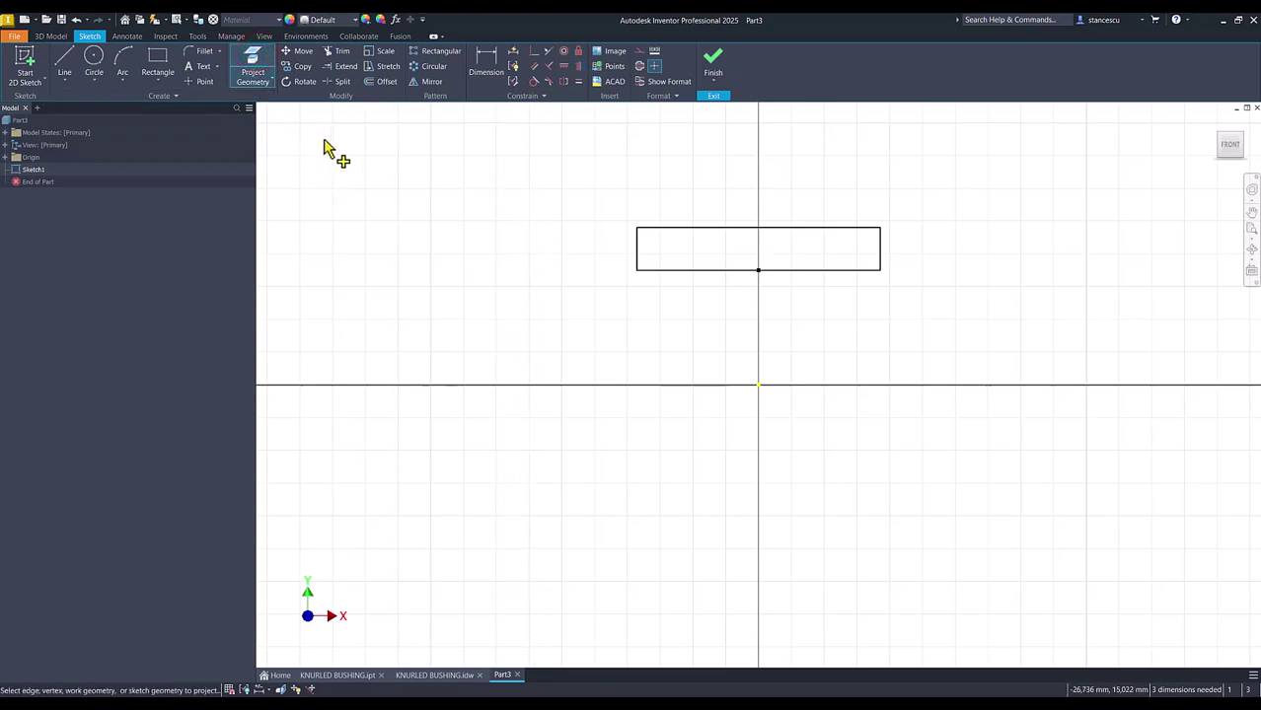
left_click(6, 158)
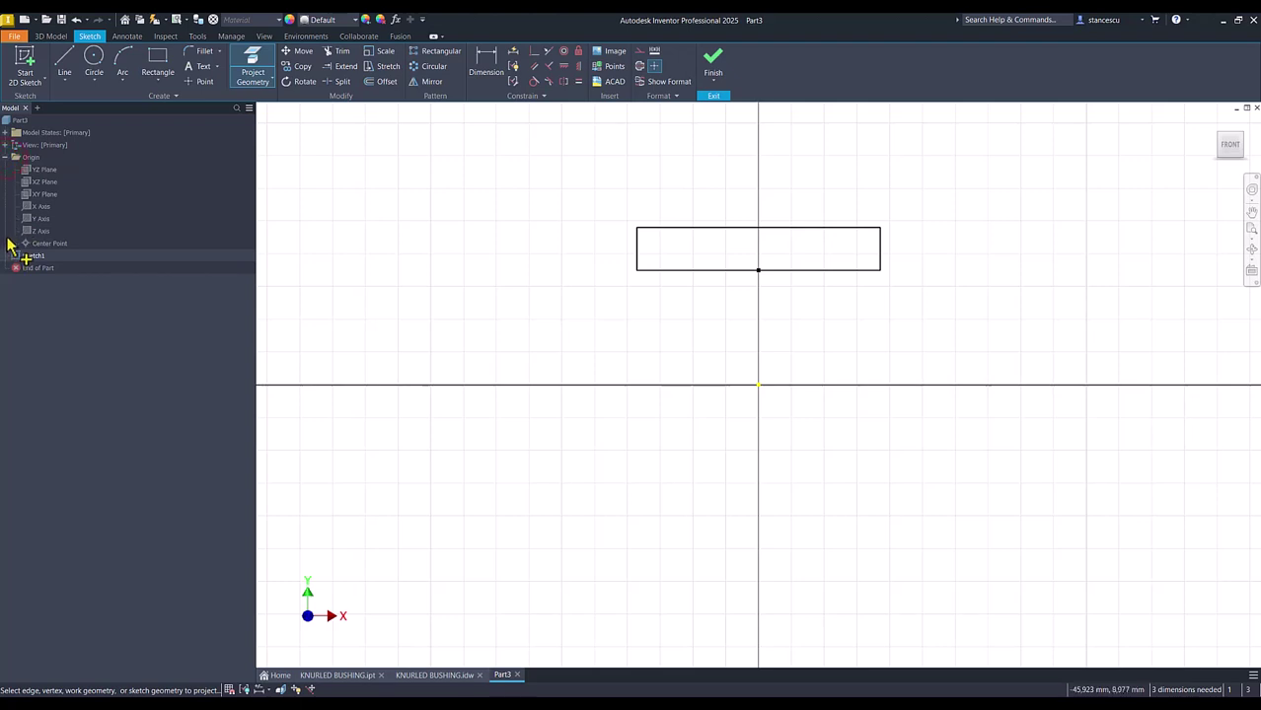
left_click(26, 210)
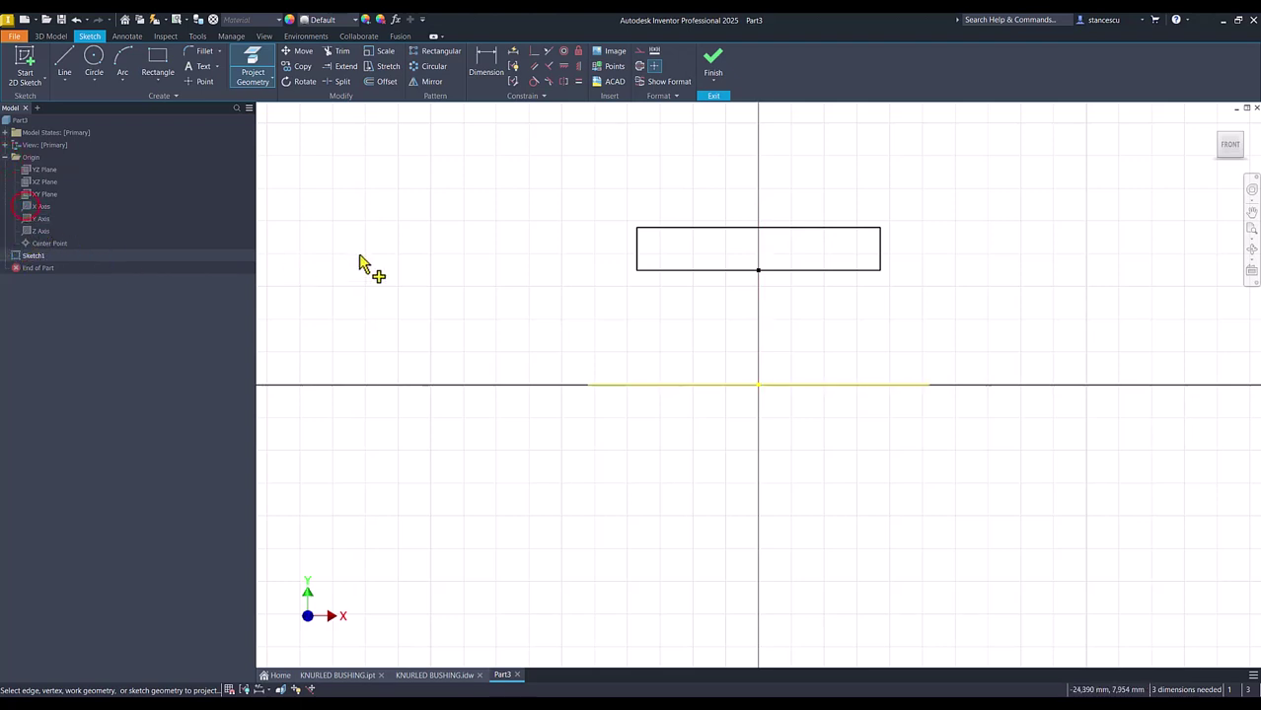
left_click(434, 251)
key("Escape")
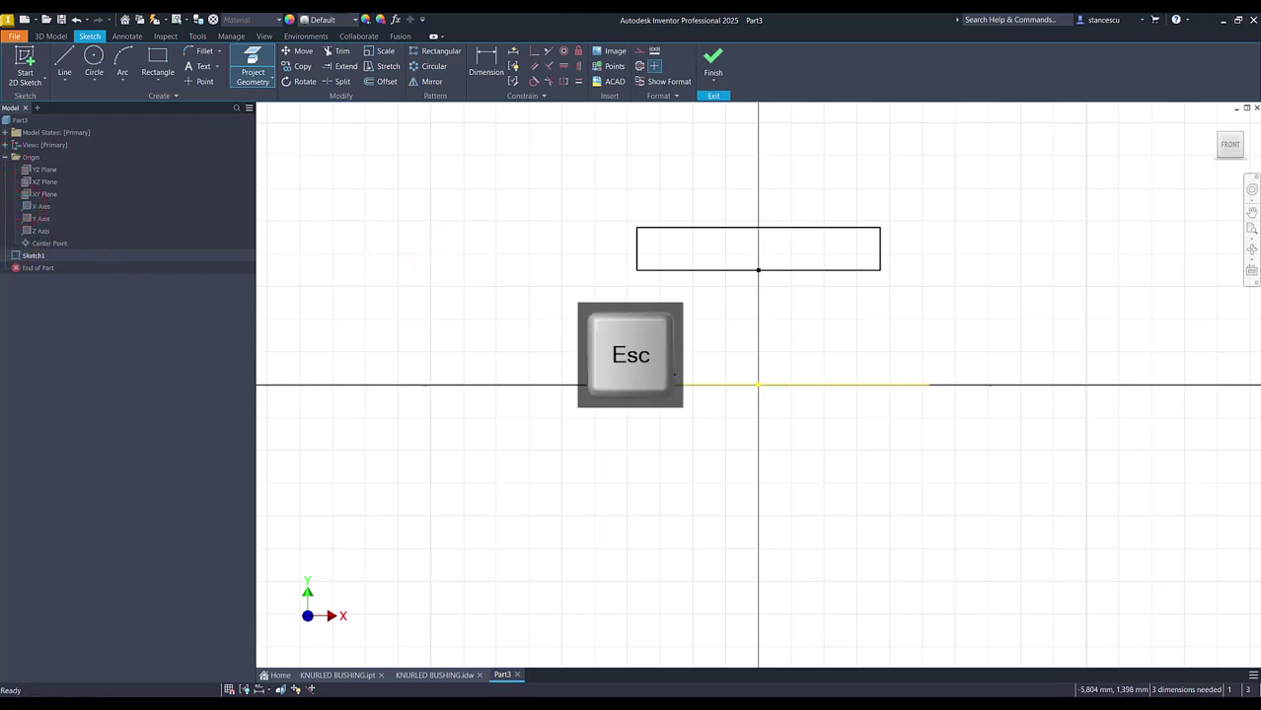
left_click(663, 363)
left_click(640, 67)
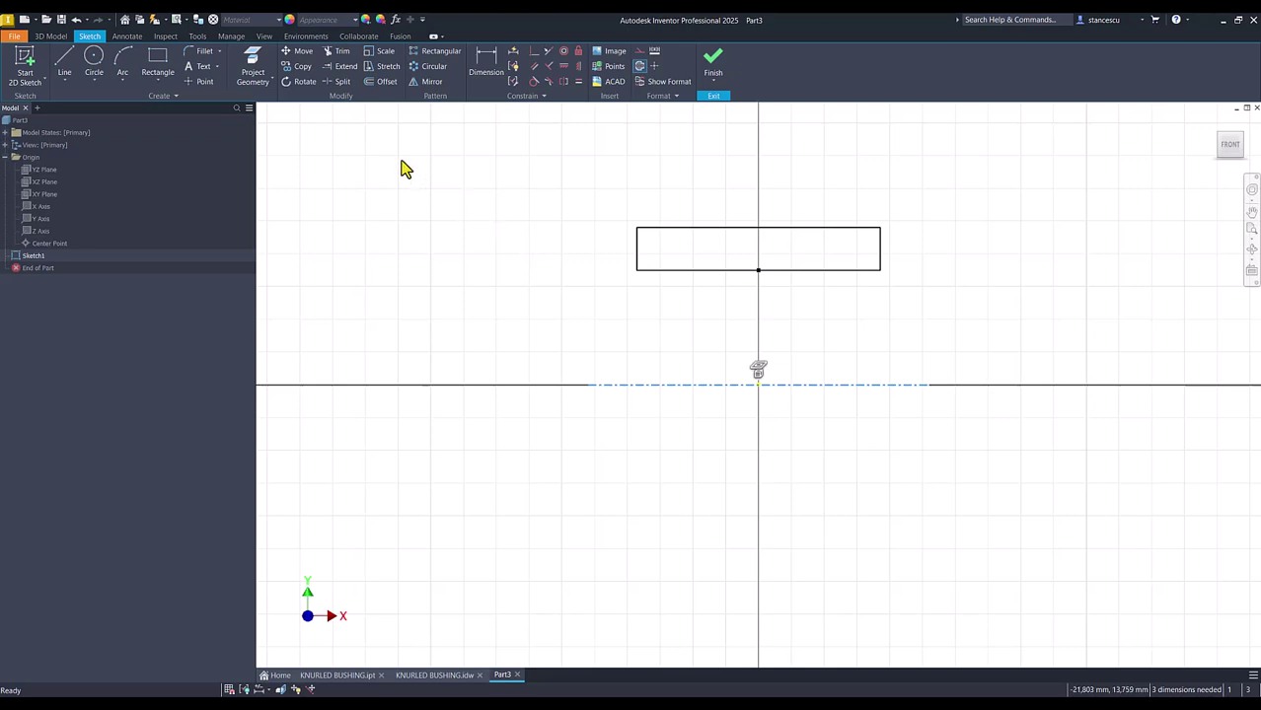
Step: Dimension the rectangle's upper edge to the centerline as a 30 mm diameter
left_click(494, 77)
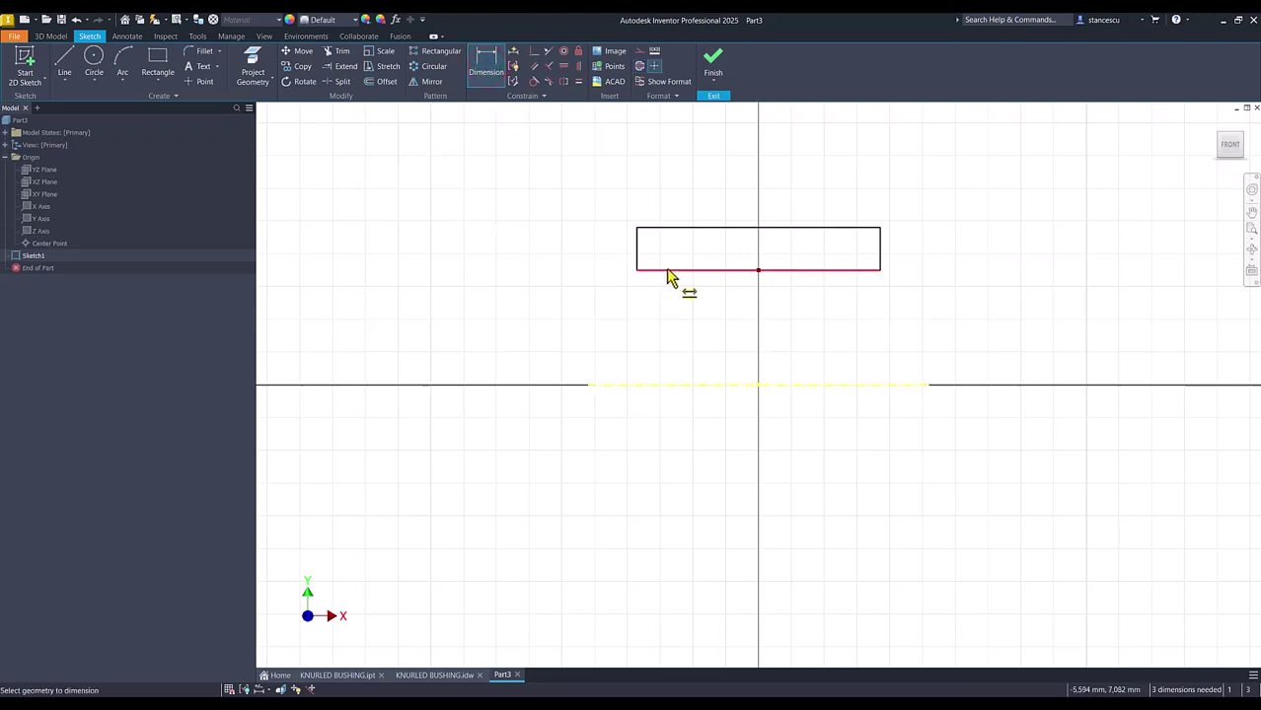
left_click(674, 229)
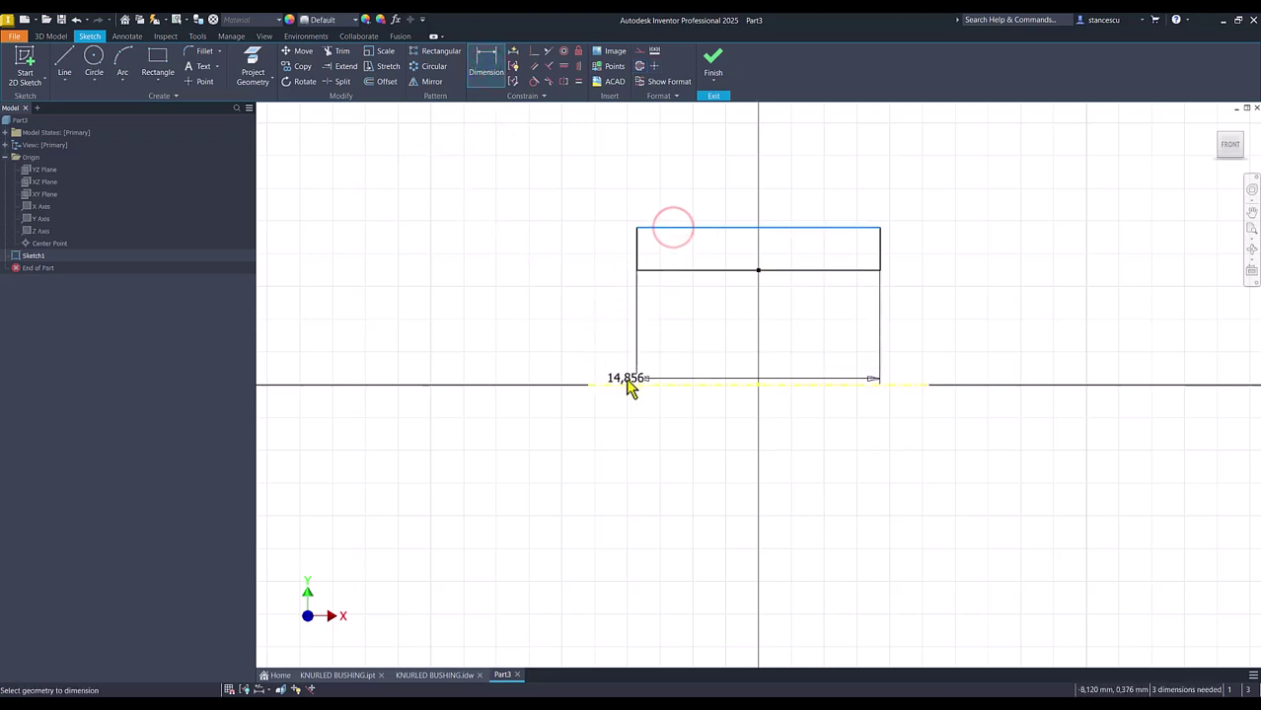
left_click(625, 385)
left_click(528, 328)
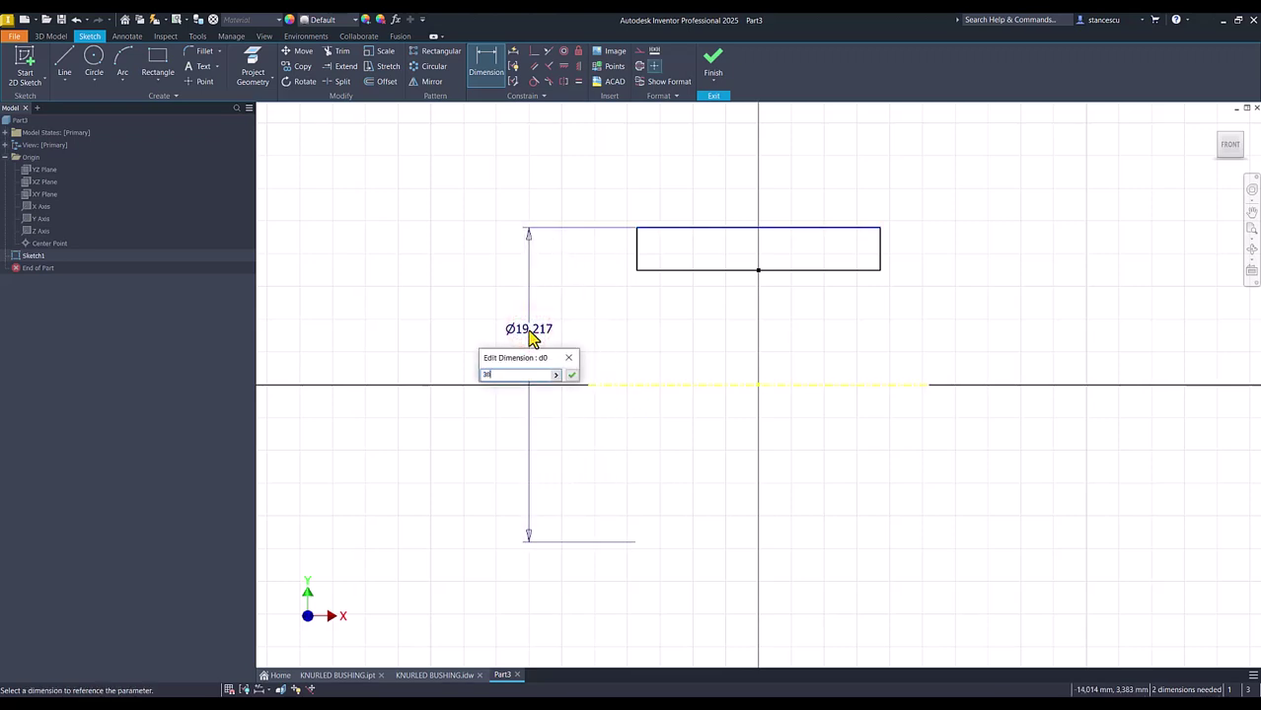
key("Return")
Step: Dimension the rectangle's lower edge to the centerline as a 22 mm diameter
left_click(676, 271)
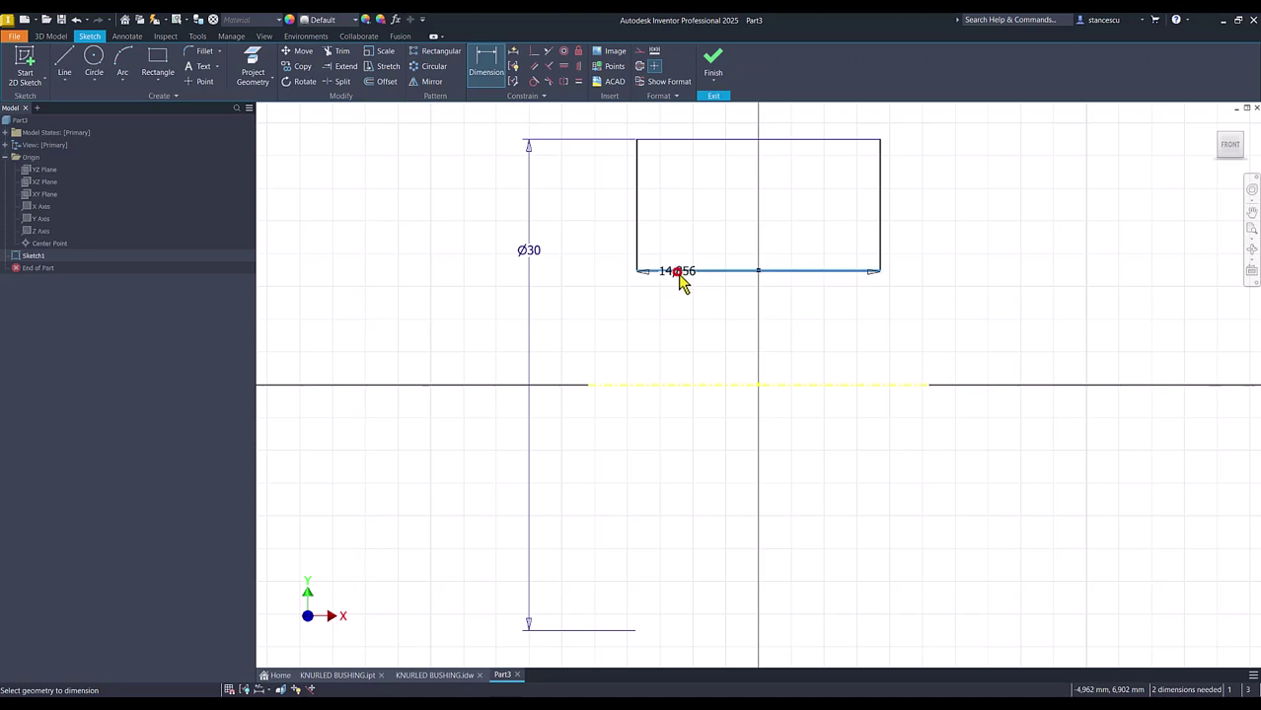
left_click(679, 386)
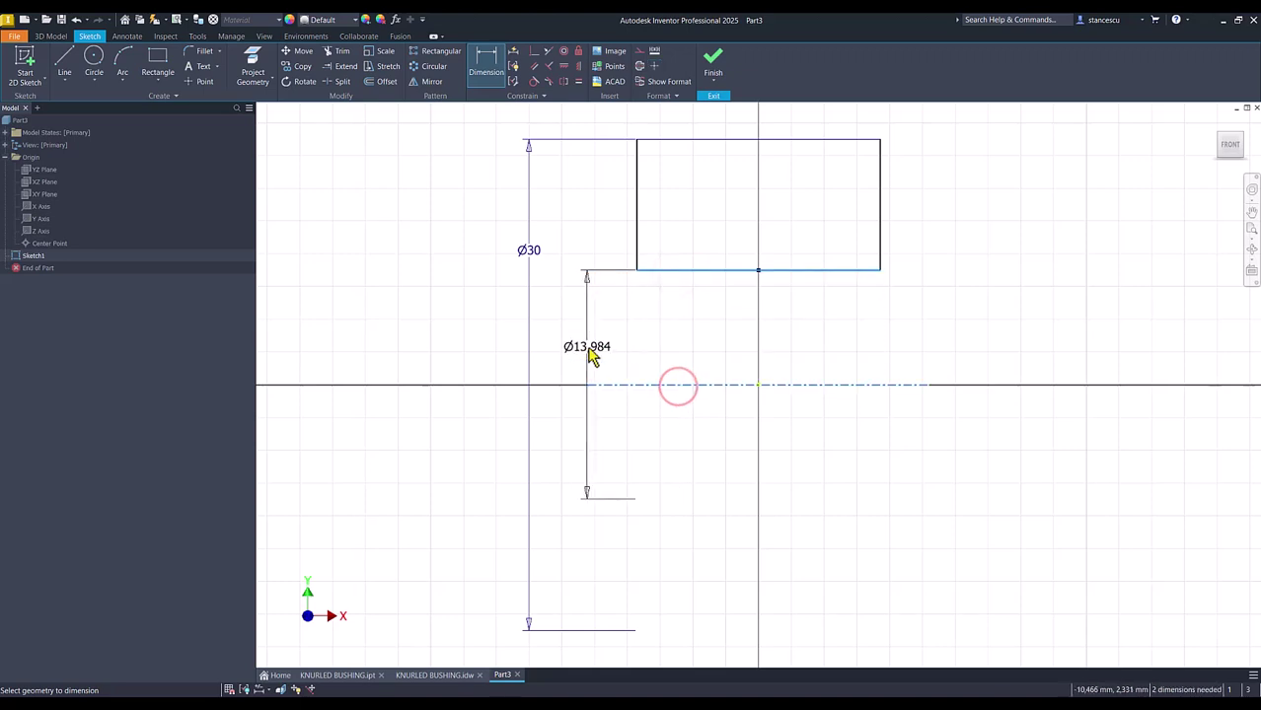
left_click(575, 357)
type("2")
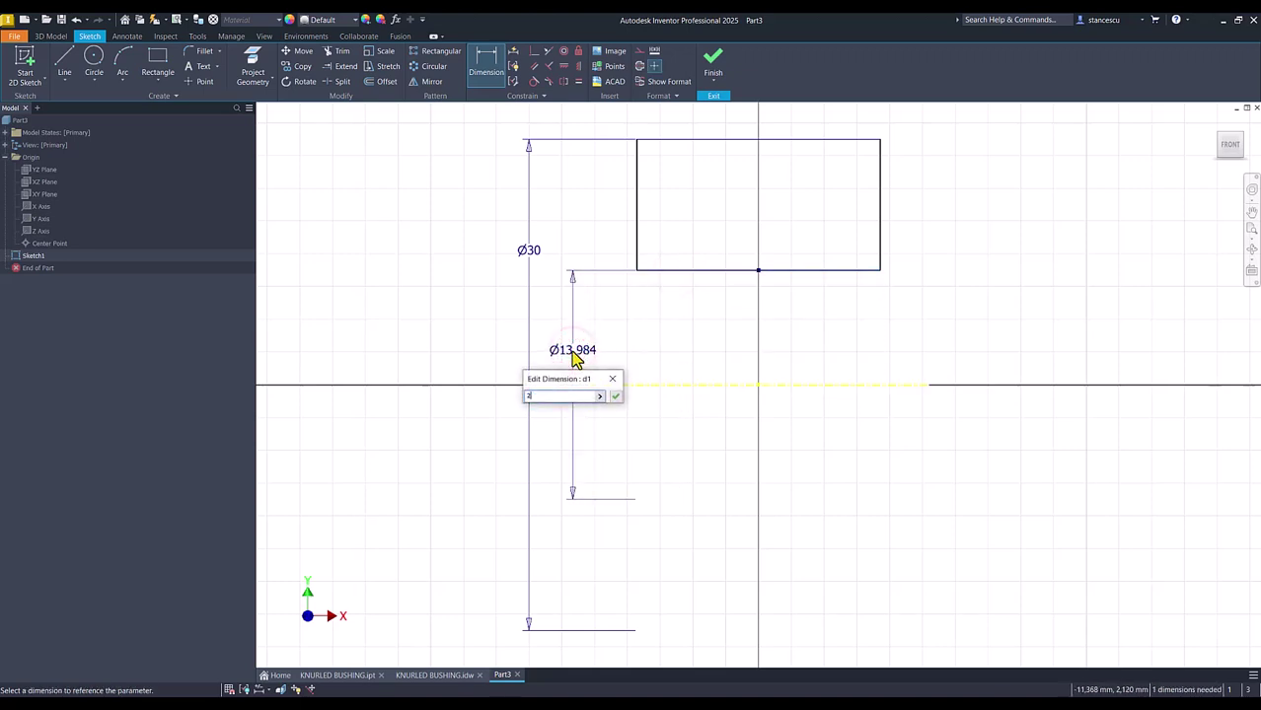
type("2")
key("Return")
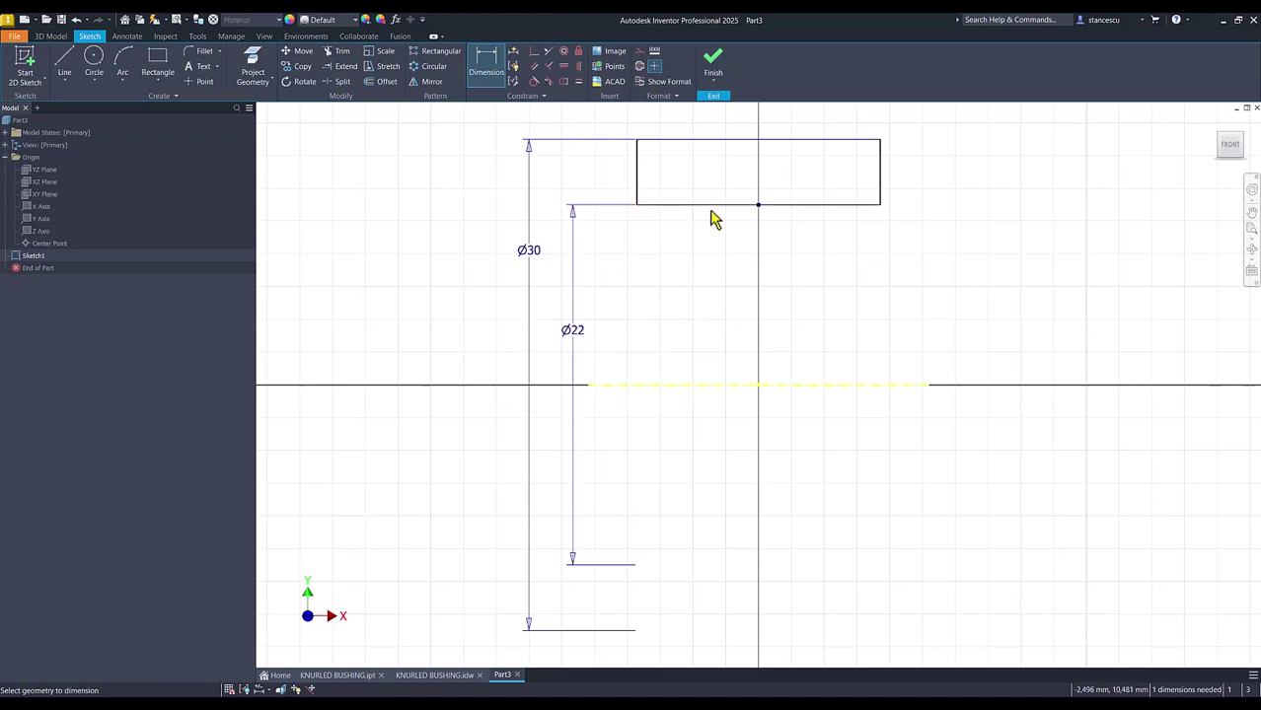
Step: Dimension the rectangle's upper edge to a length of 50 mm
left_click(726, 140)
left_click(731, 119)
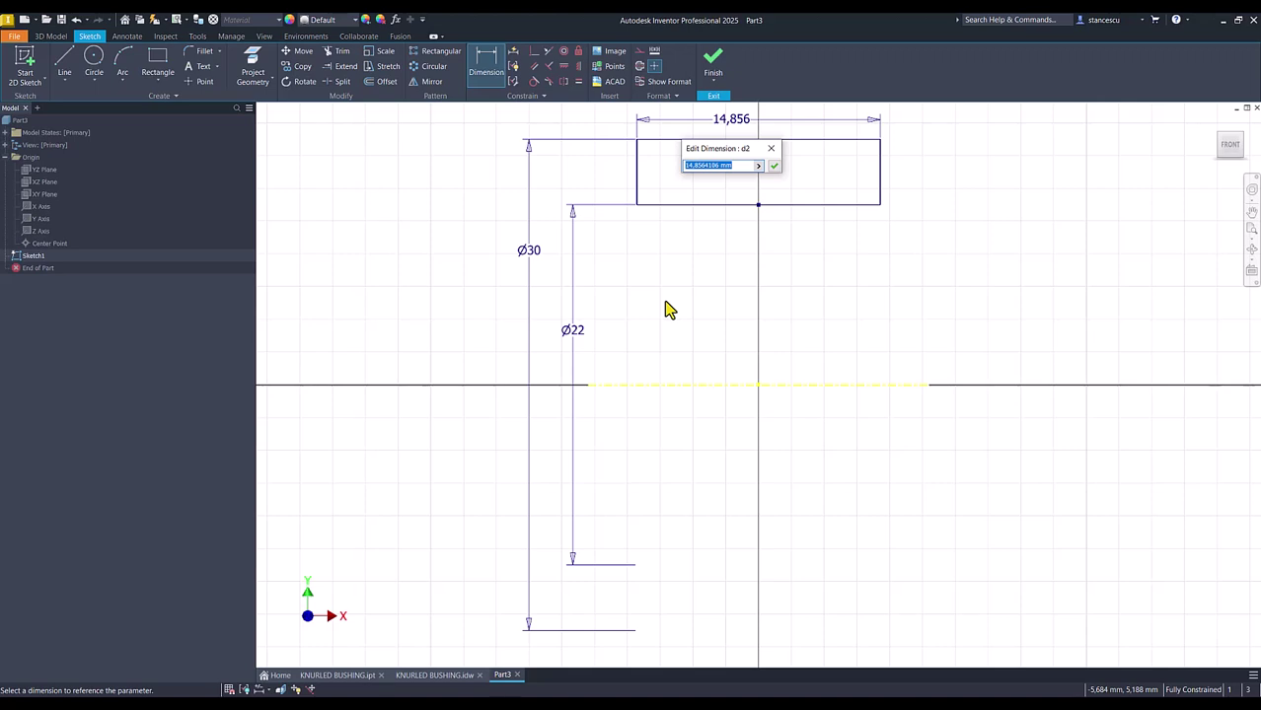
type("50")
key("Return")
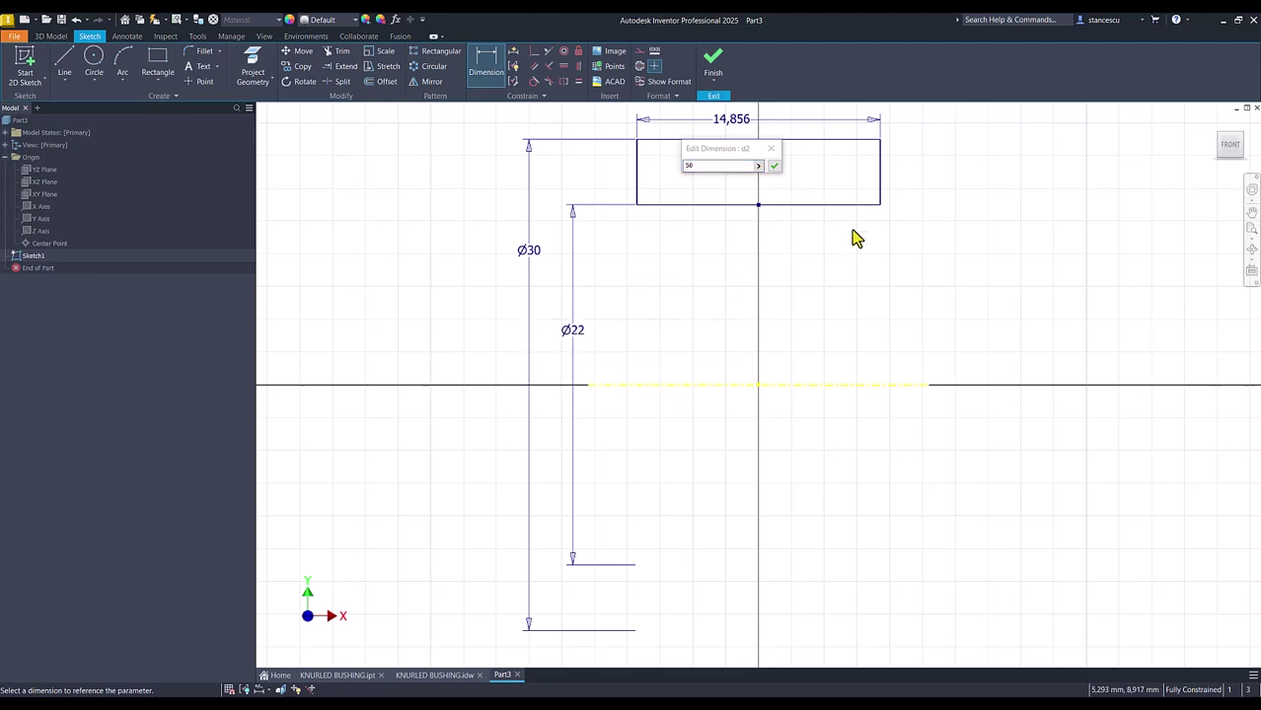
left_click(775, 167)
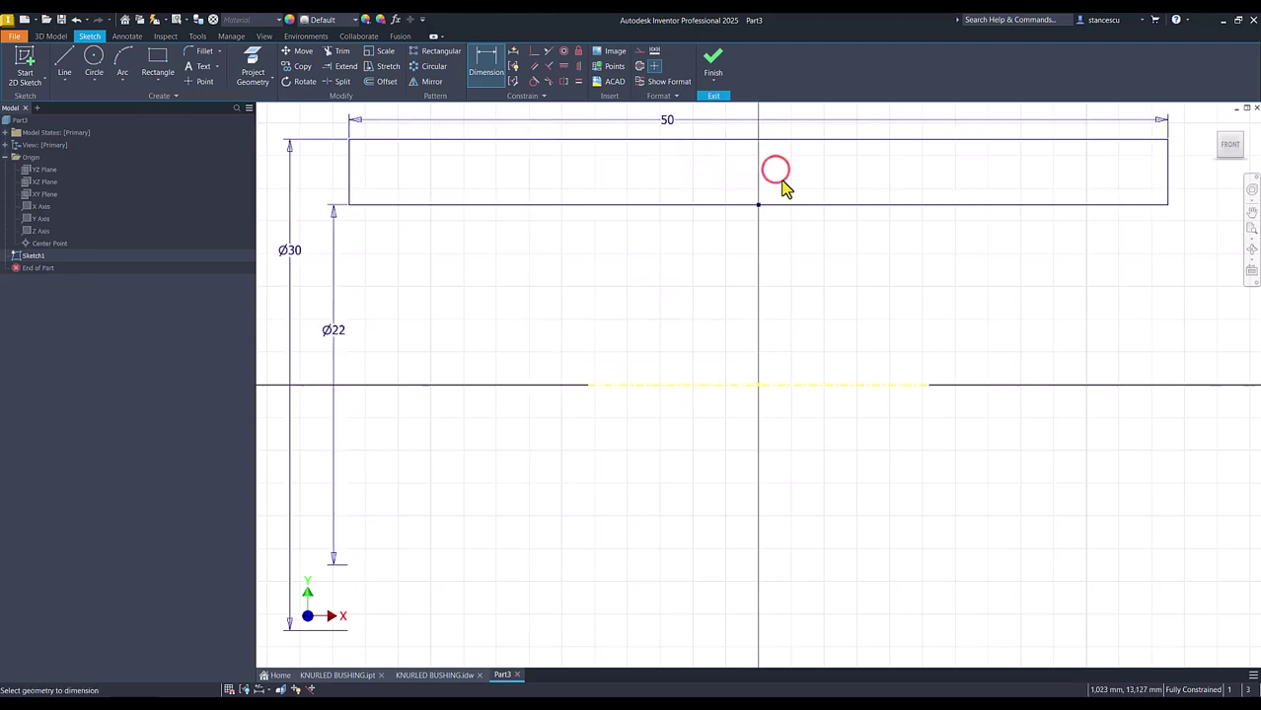
key("Num_Lock")
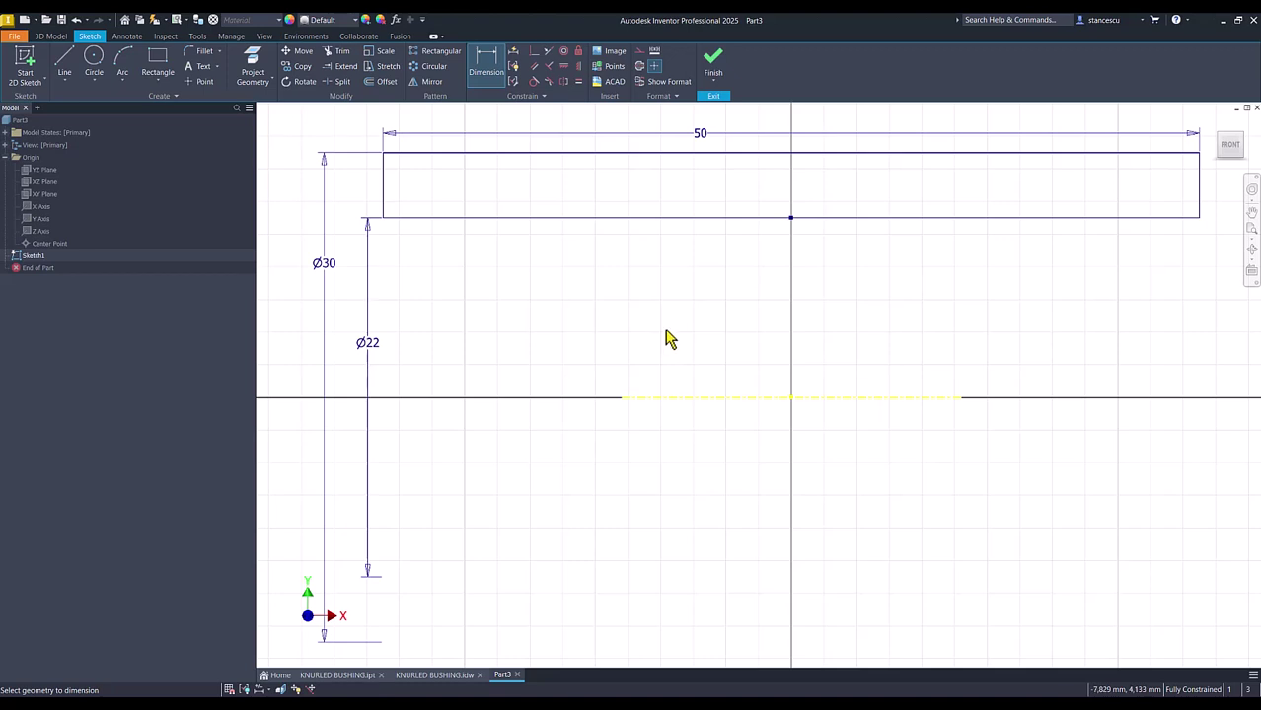
Step: Finish the sketch and revolve the rectangle a full 360° around the centerline into a solid bushing
left_click(731, 73)
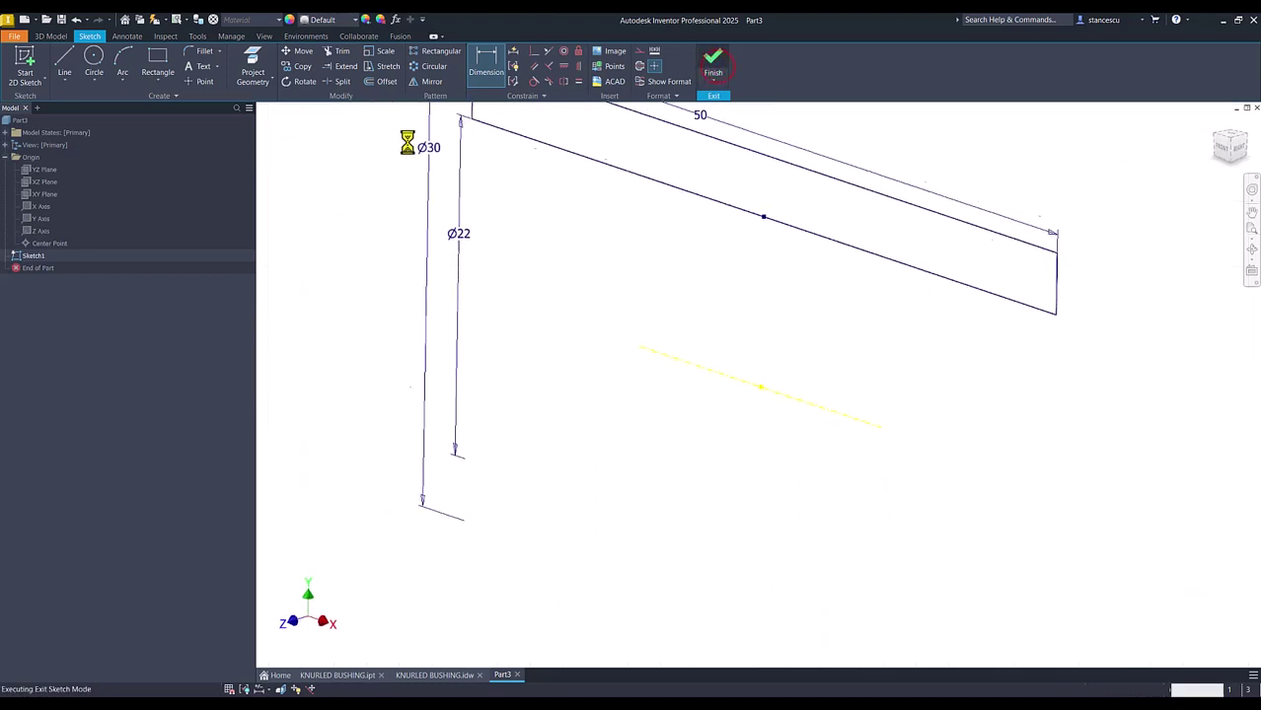
left_click(91, 67)
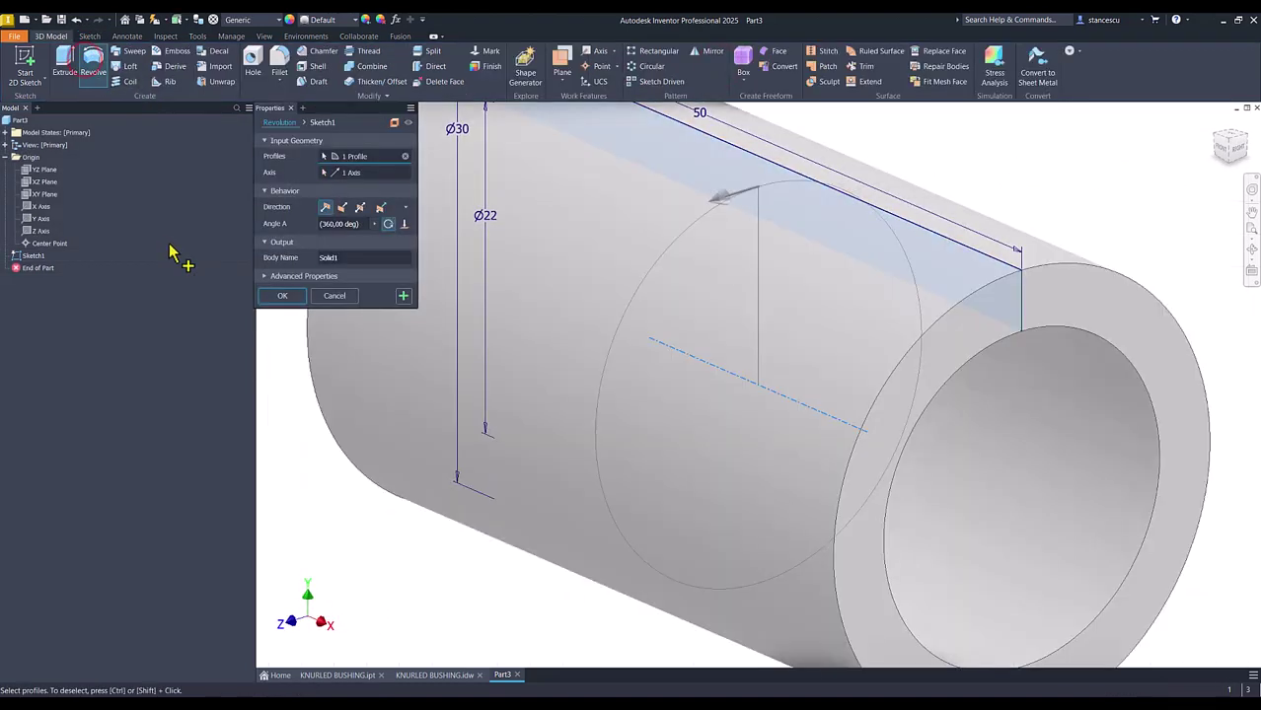
left_click(279, 296)
key("F6")
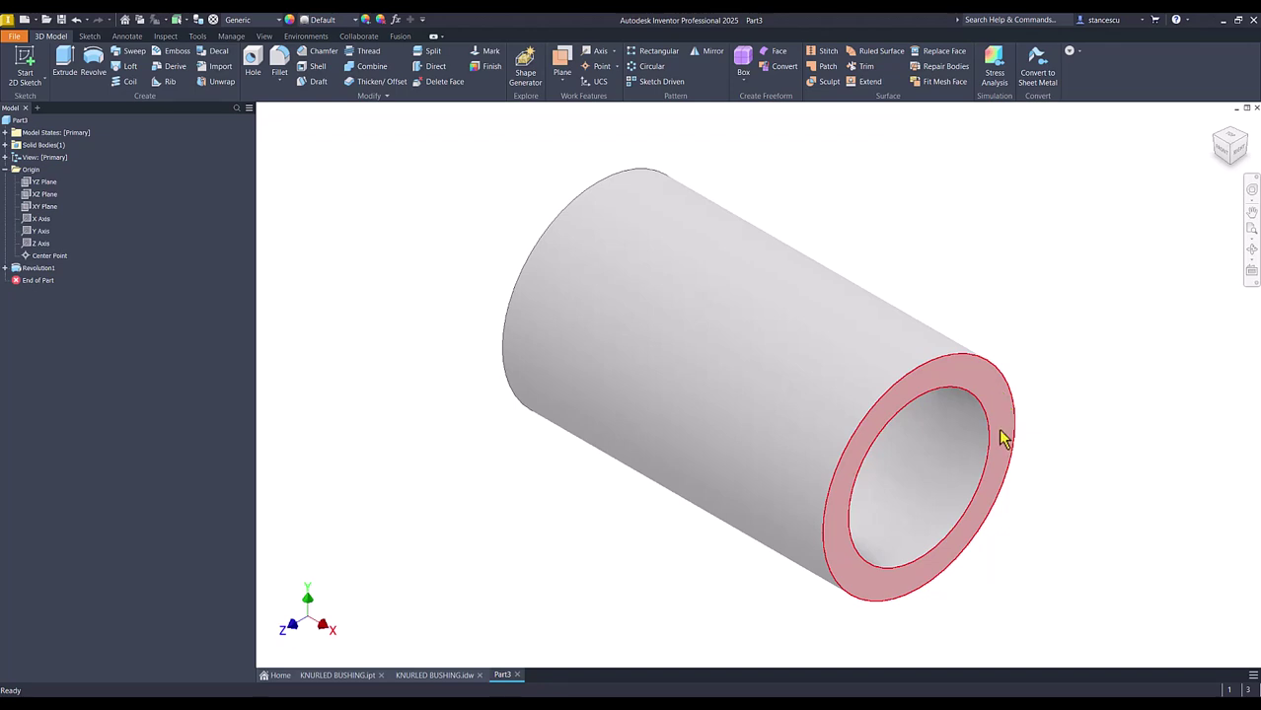
left_click(934, 207)
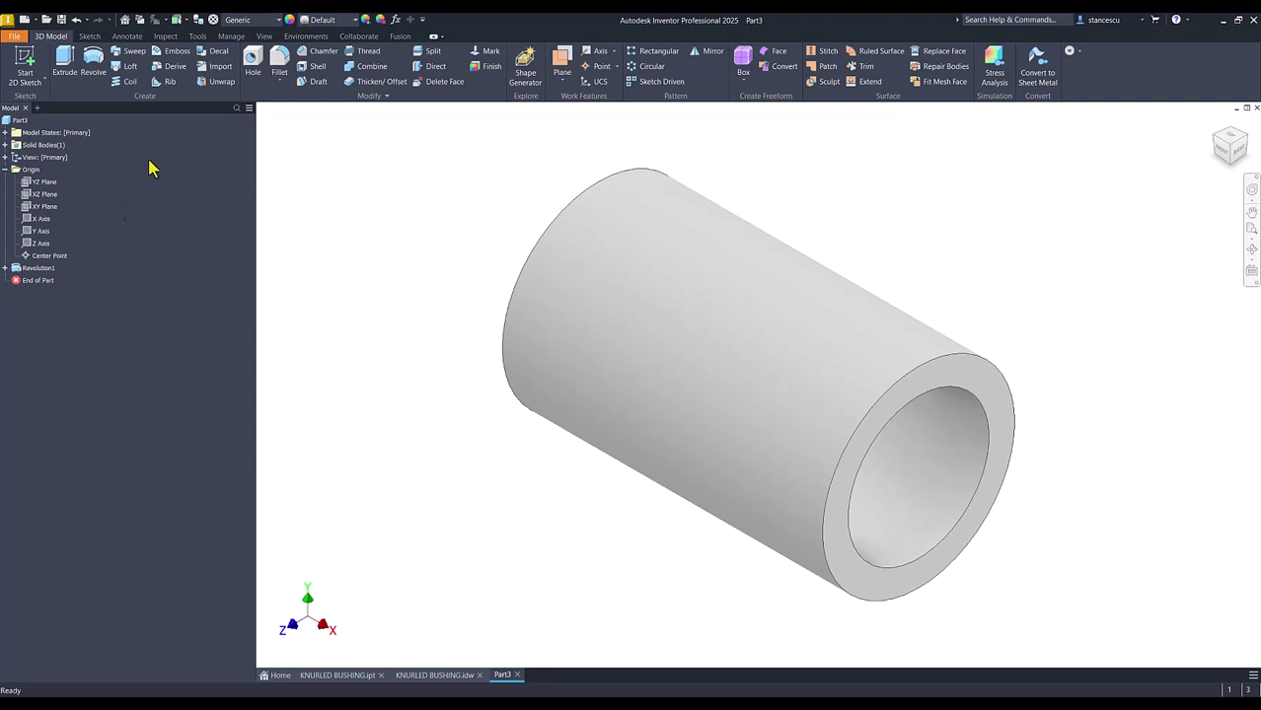
left_click(90, 37)
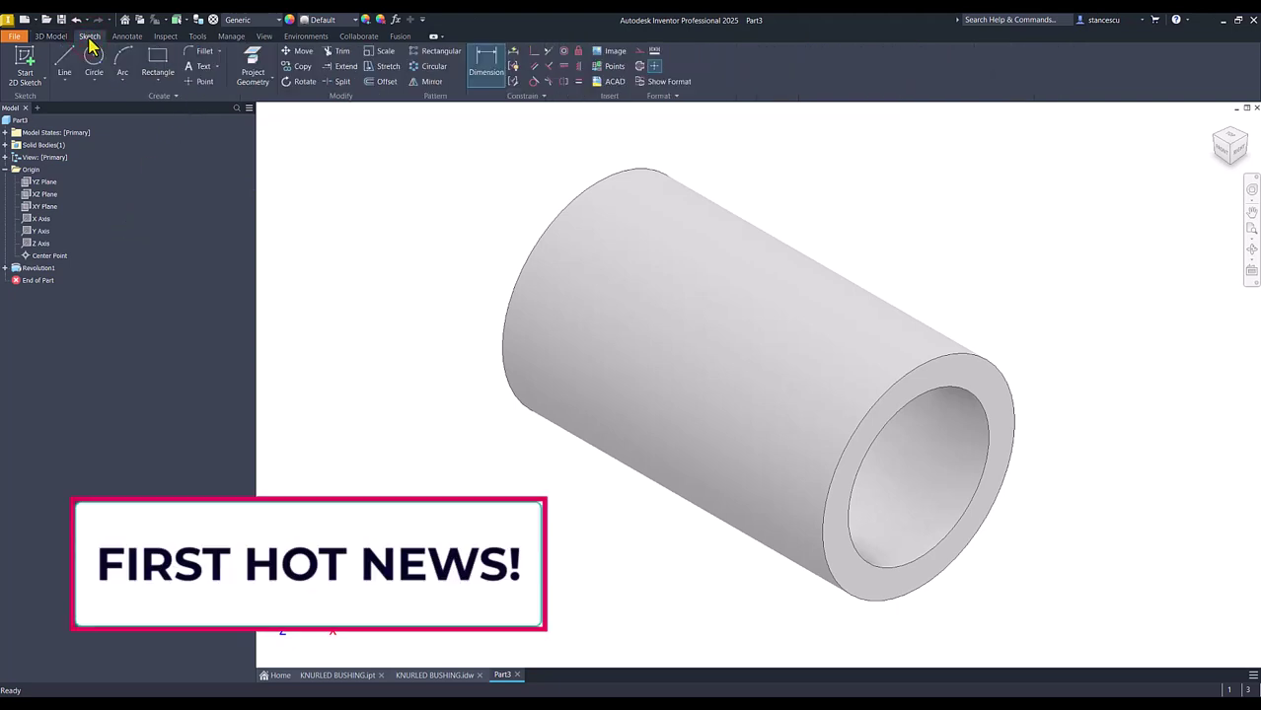
left_click(55, 37)
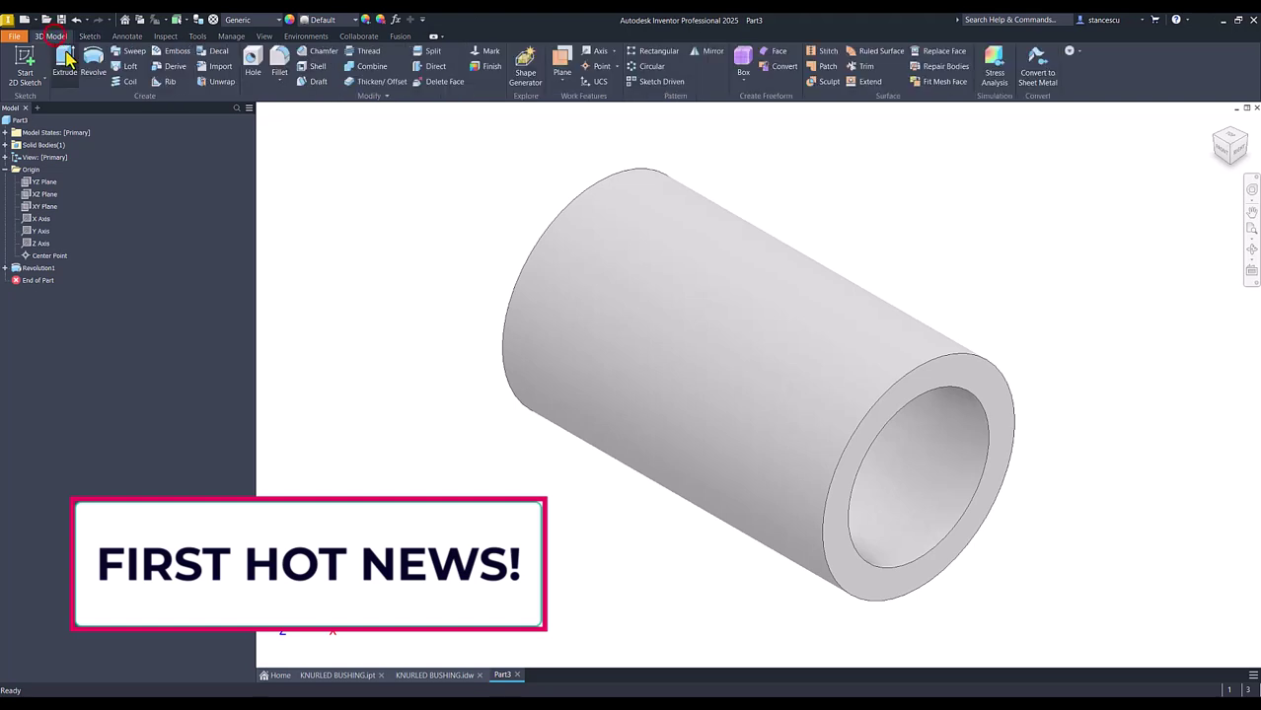
left_click(561, 65)
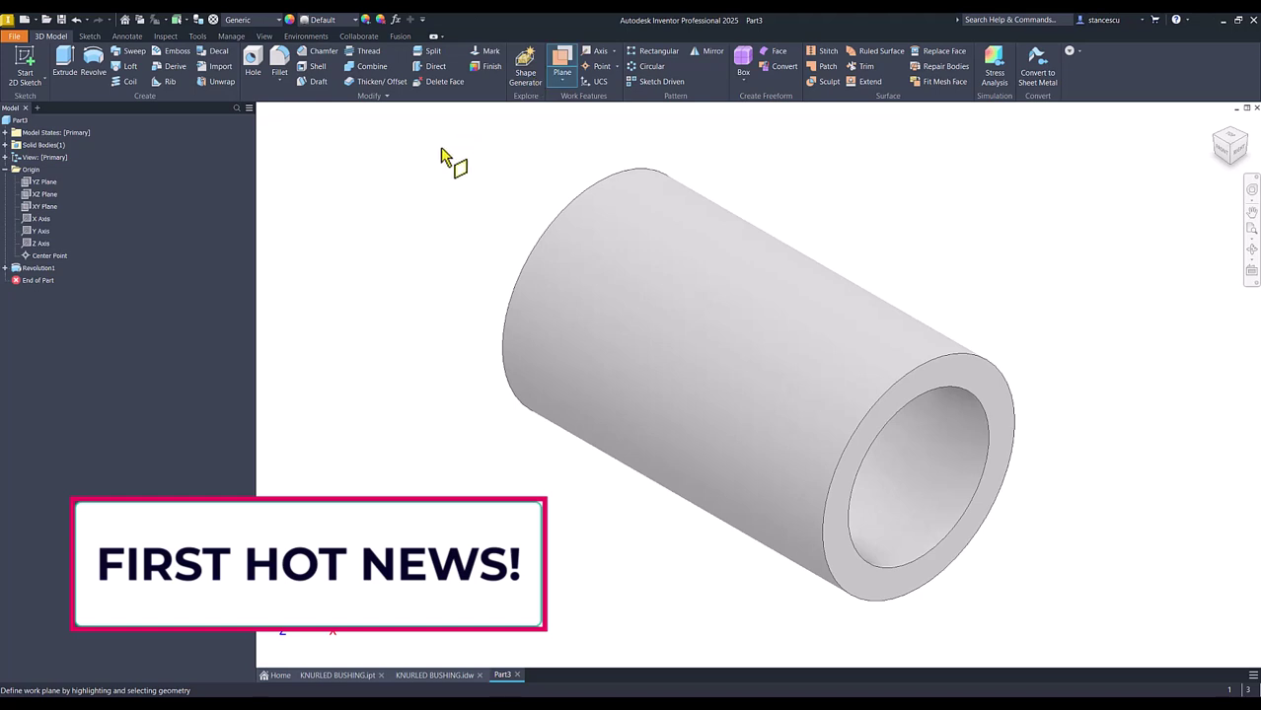
Step: Start a line sketch on a new plane offset -10 mm from the bushing's annular end face, into the body
left_click(89, 38)
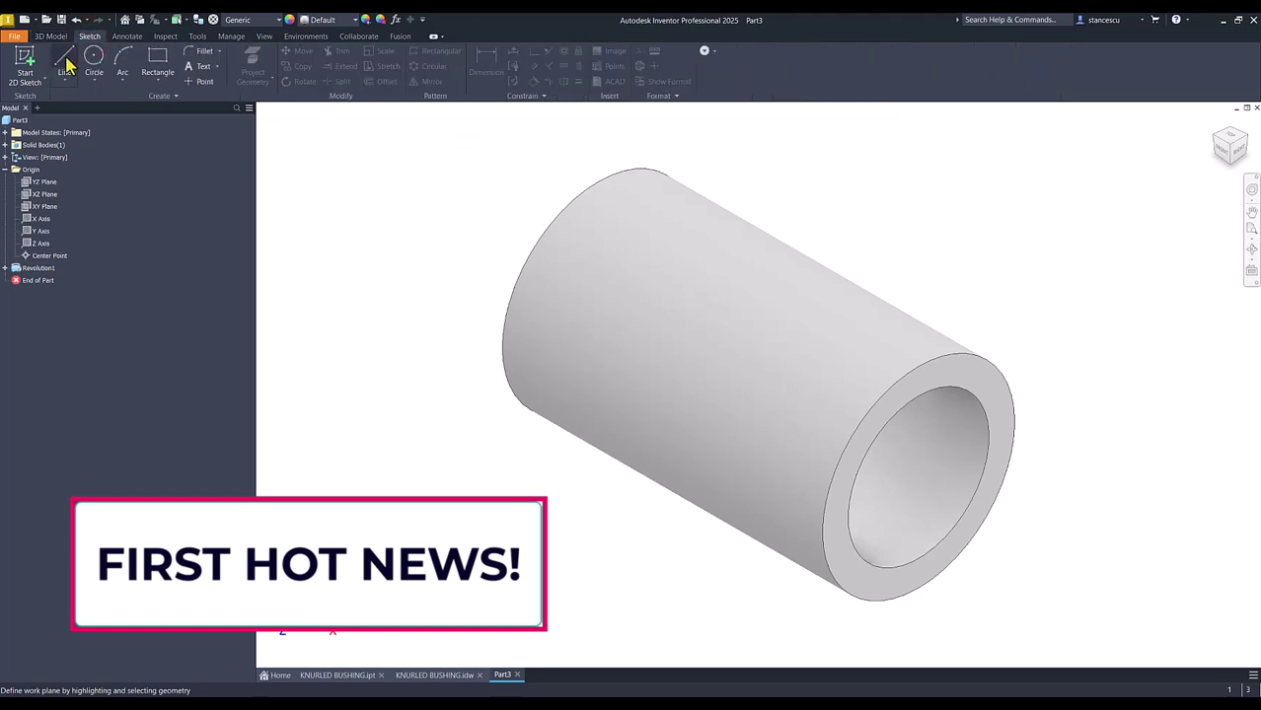
left_click(65, 61)
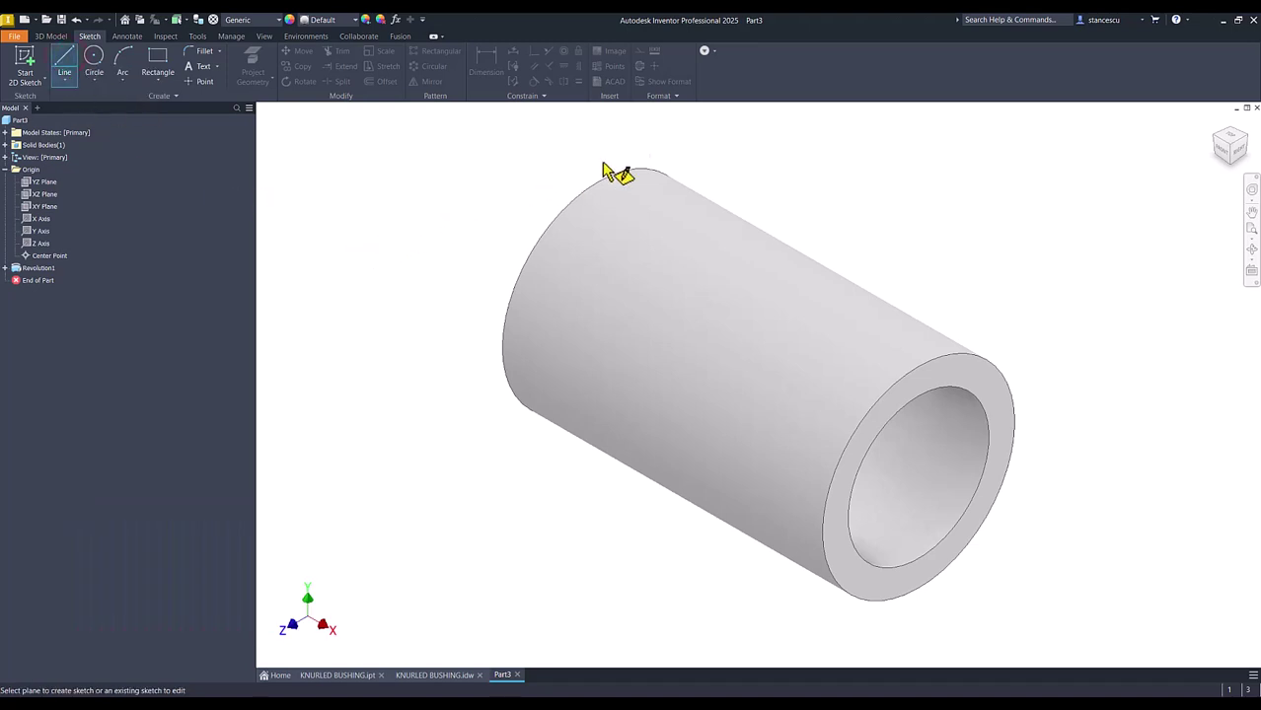
left_click(971, 375)
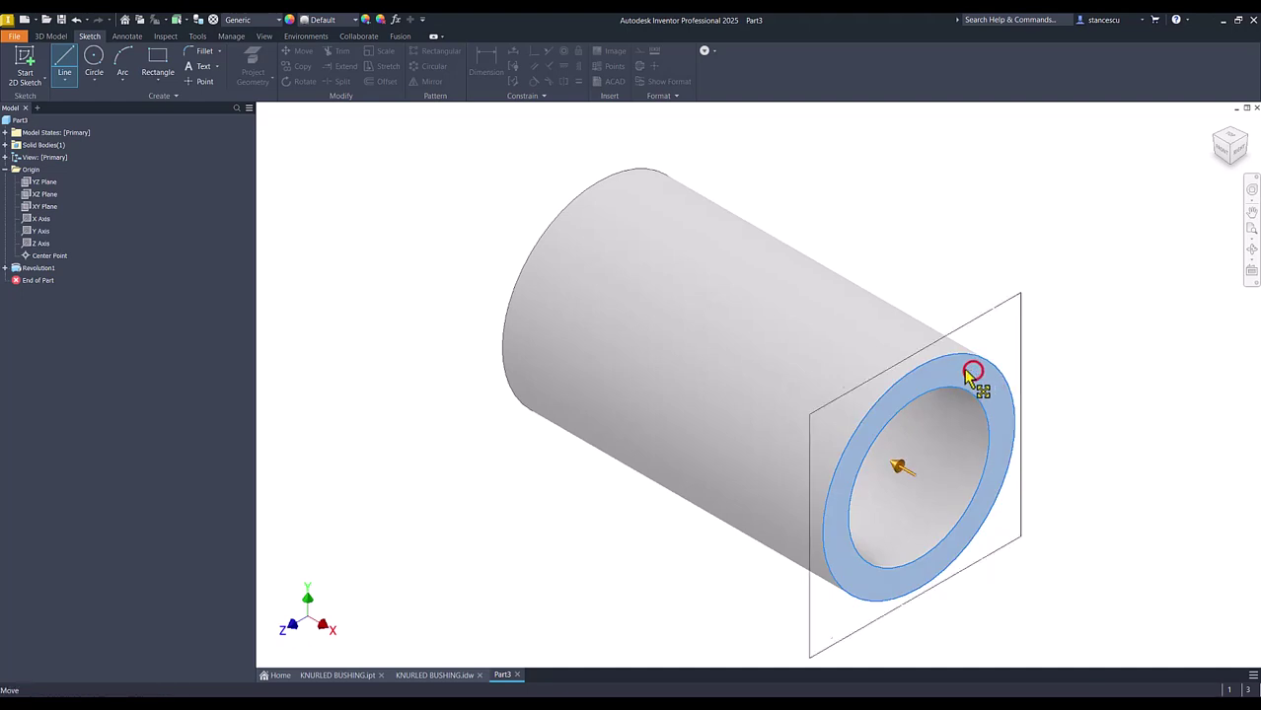
left_click_drag(972, 375, 939, 370)
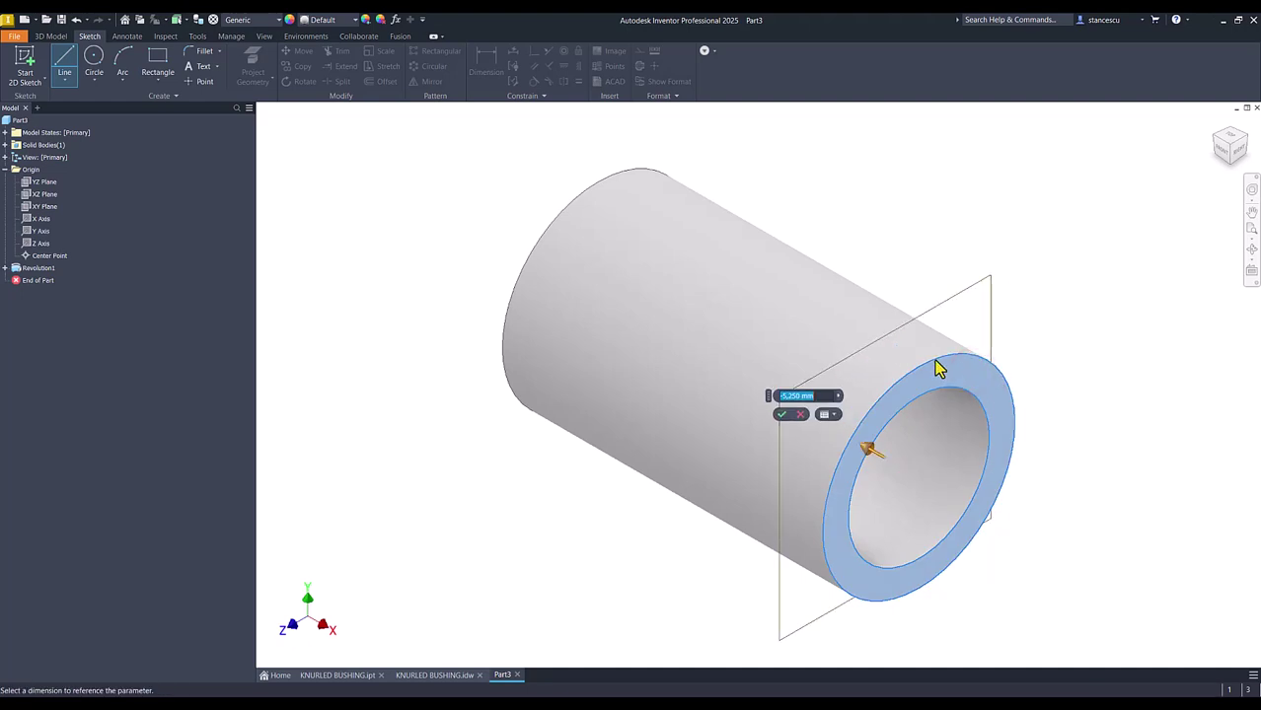
type("-10")
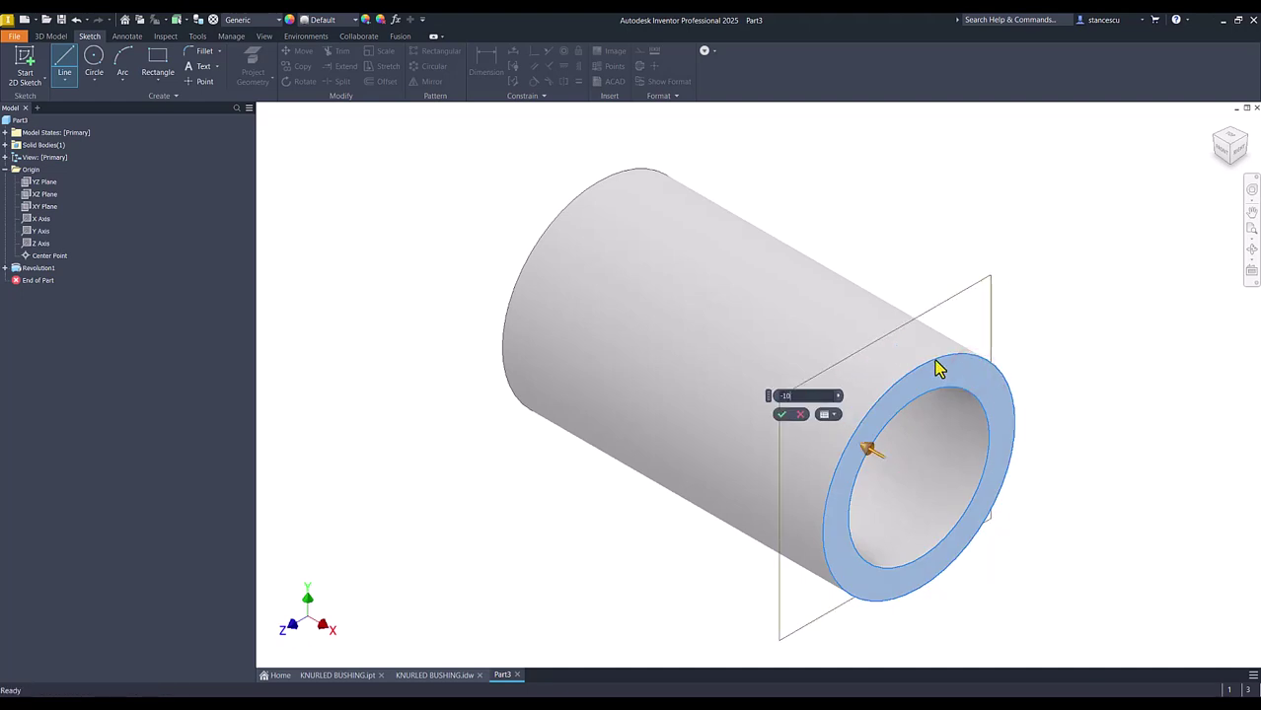
key("Return")
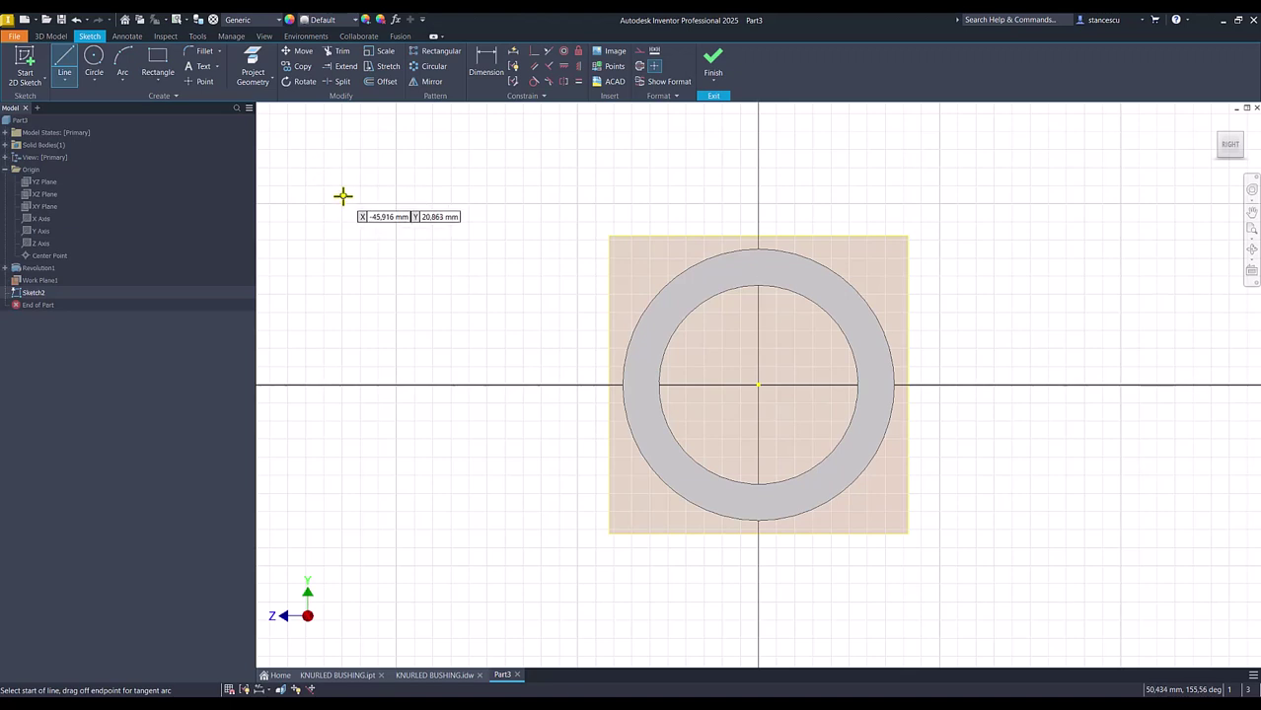
Step: Slice the graphics, draw a vertical line from the origin up to the bushing's outer circle, and finish the sketch
key("F7")
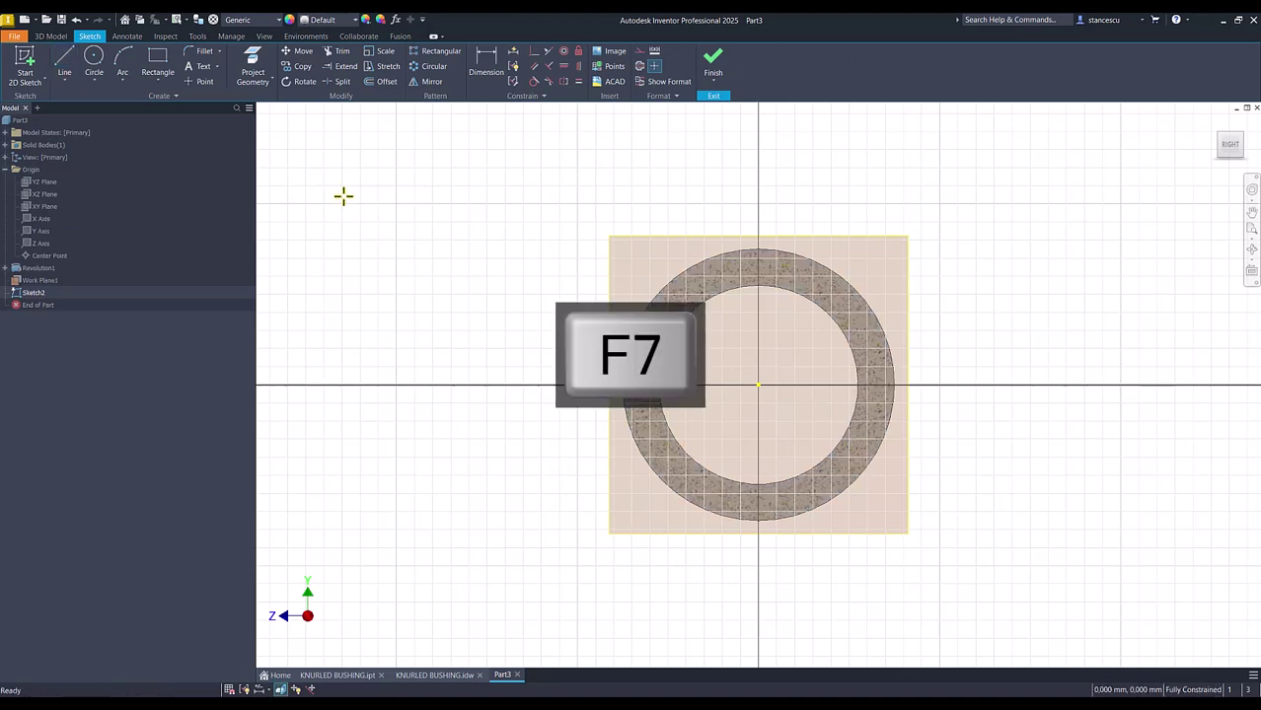
left_click(64, 61)
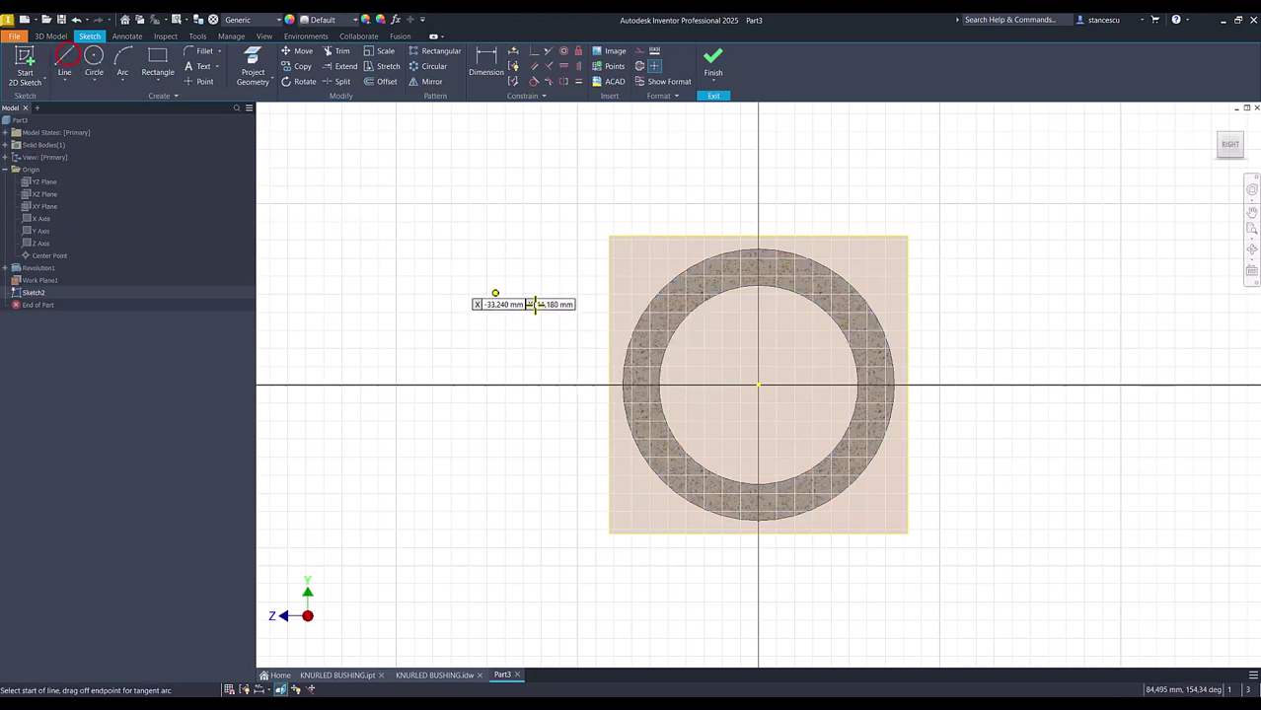
left_click(757, 385)
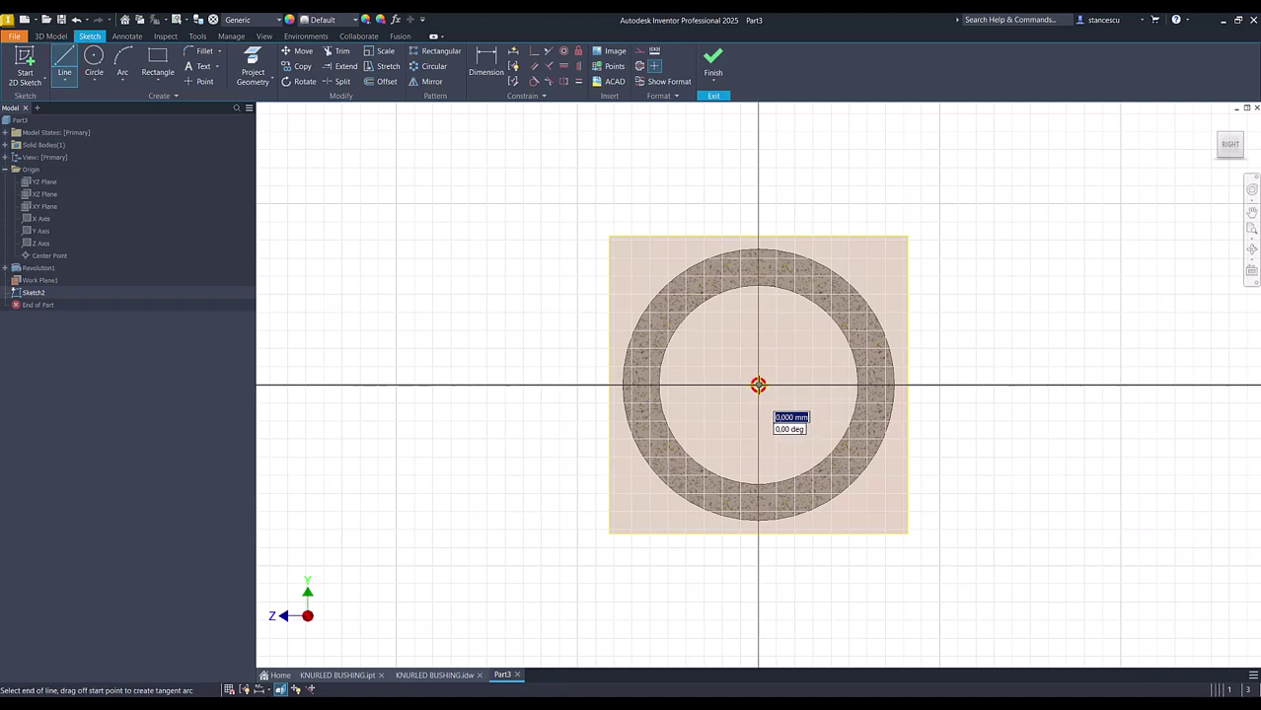
double_click(756, 249)
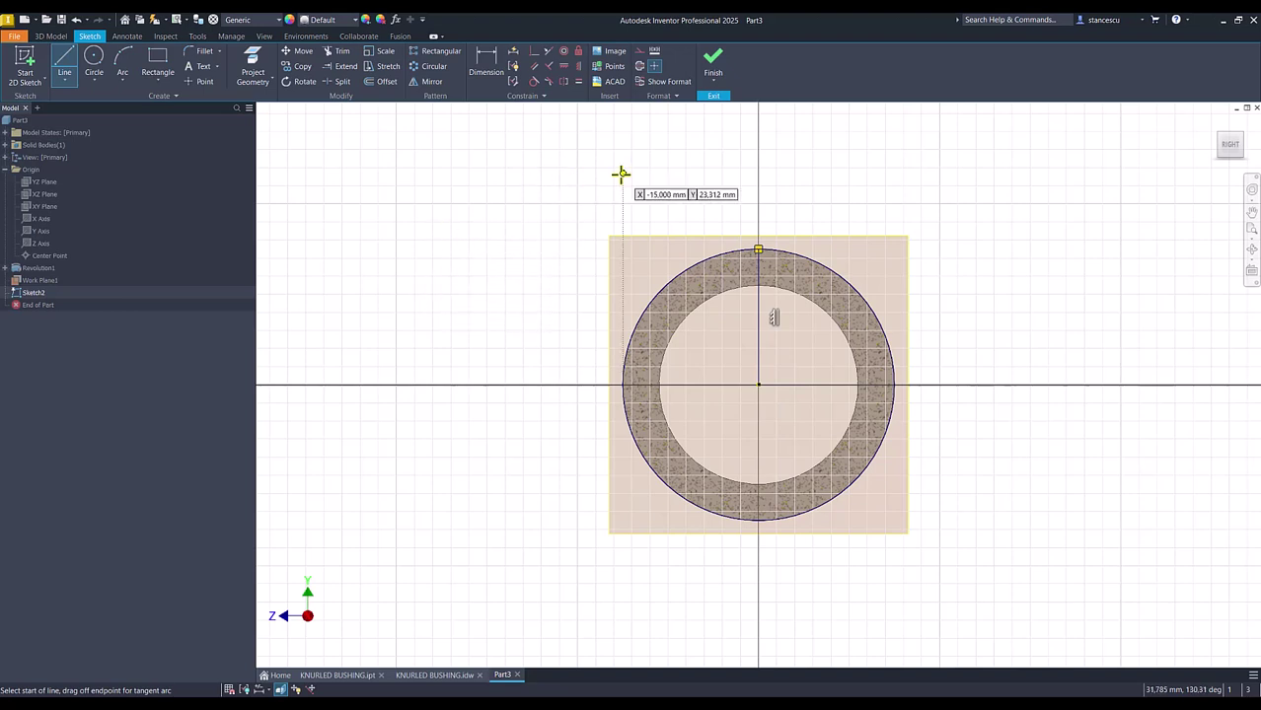
left_click(712, 62)
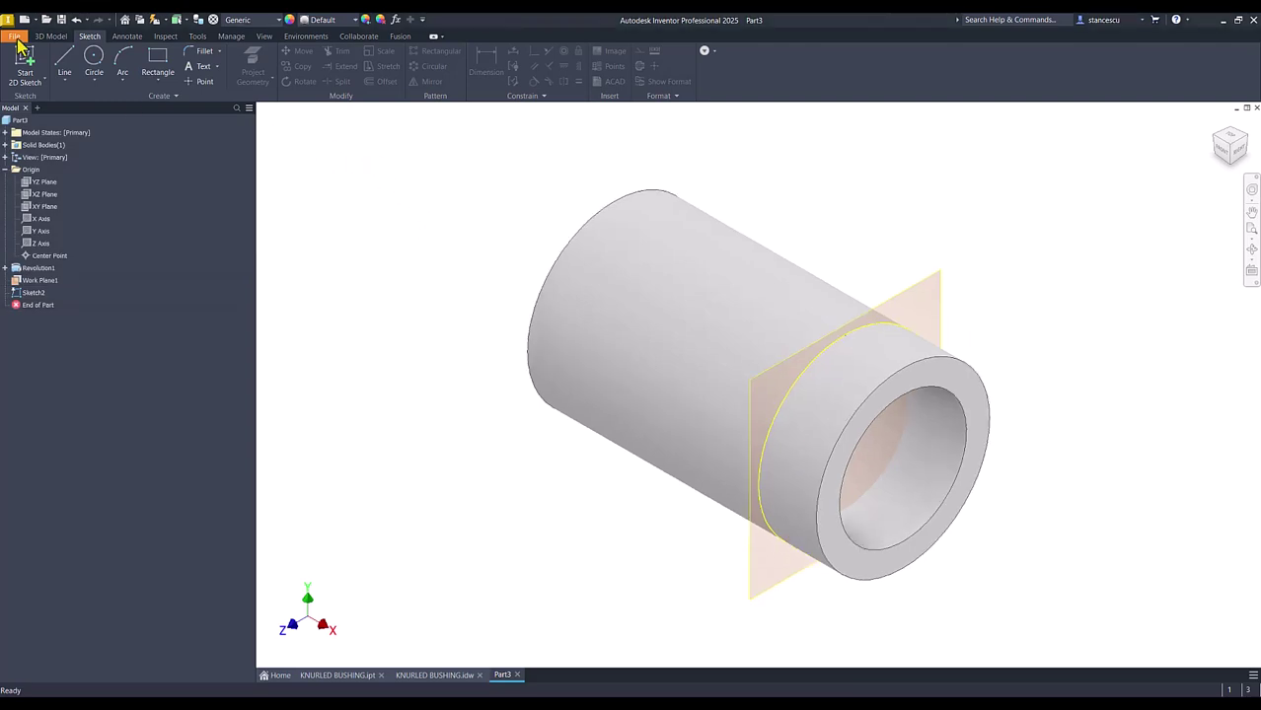
Step: Create a work plane through the vertical sketch line, angled 30° to the offset work plane
left_click(49, 36)
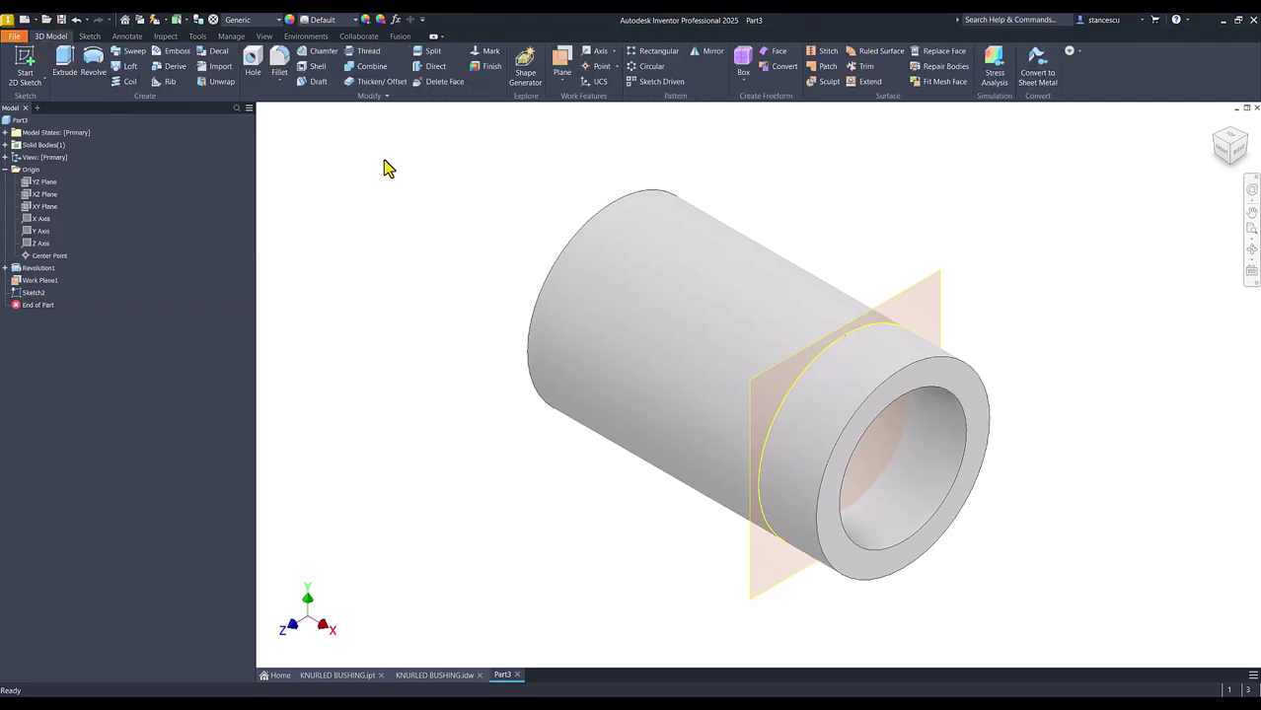
left_click(561, 61)
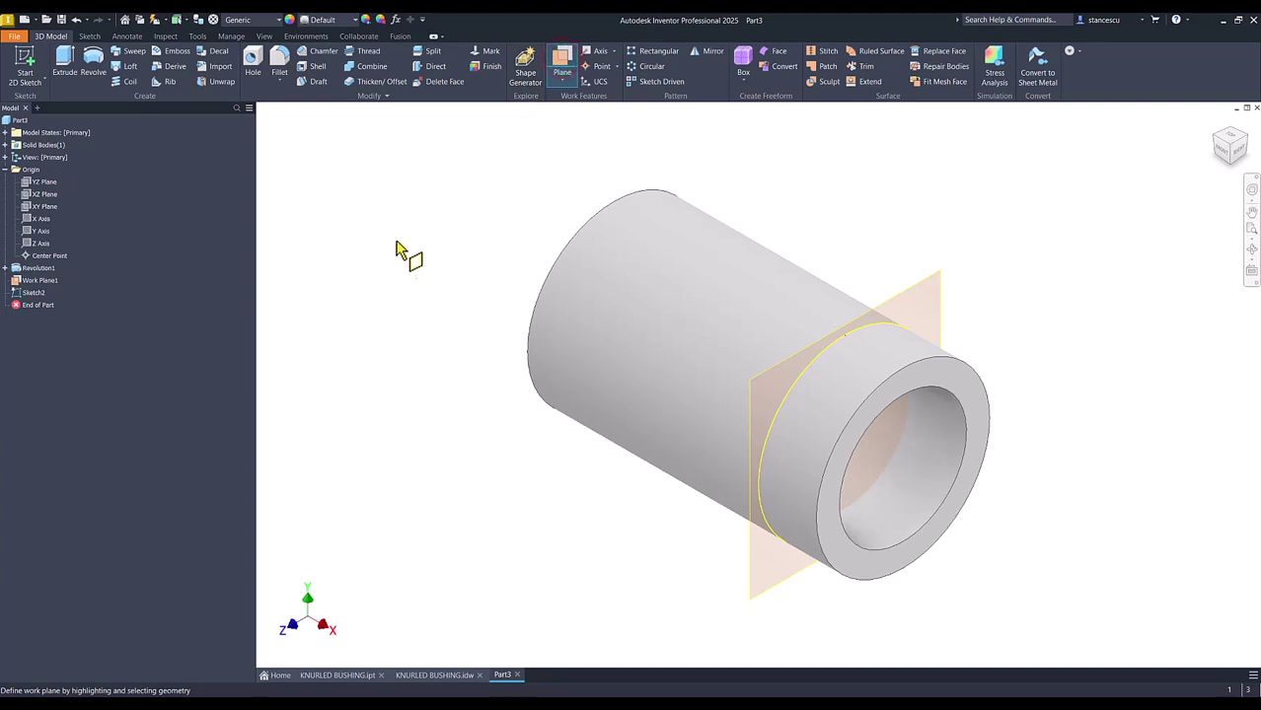
left_click(945, 313)
middle_click_drag(999, 310, 866, 437, "shift")
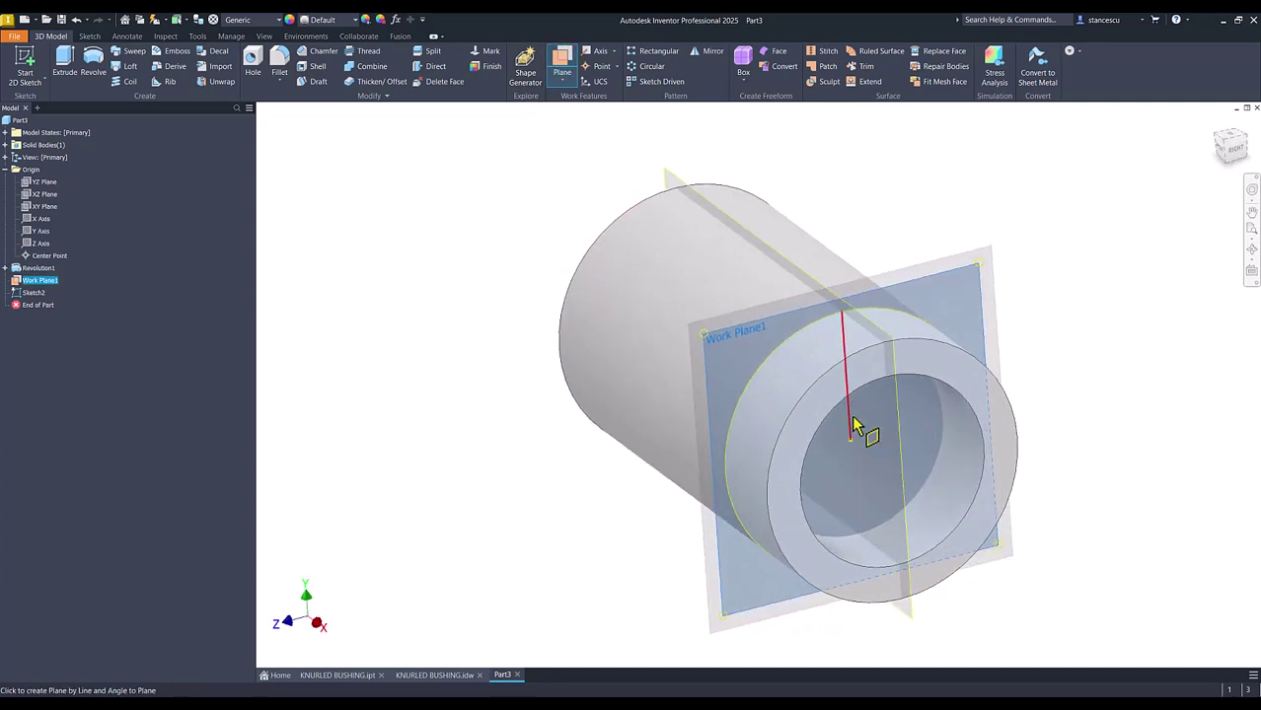
left_click(853, 424)
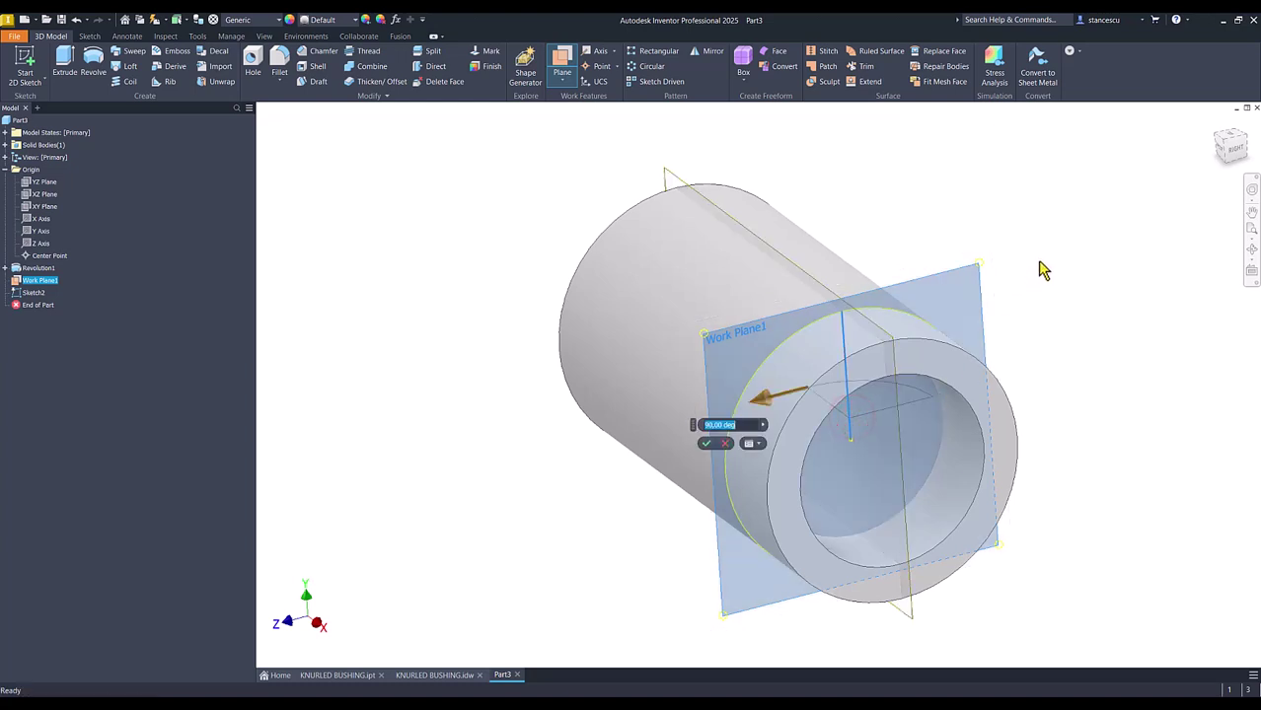
middle_click_drag(1044, 269, 1059, 261, "shift")
left_click_drag(807, 420, 868, 372)
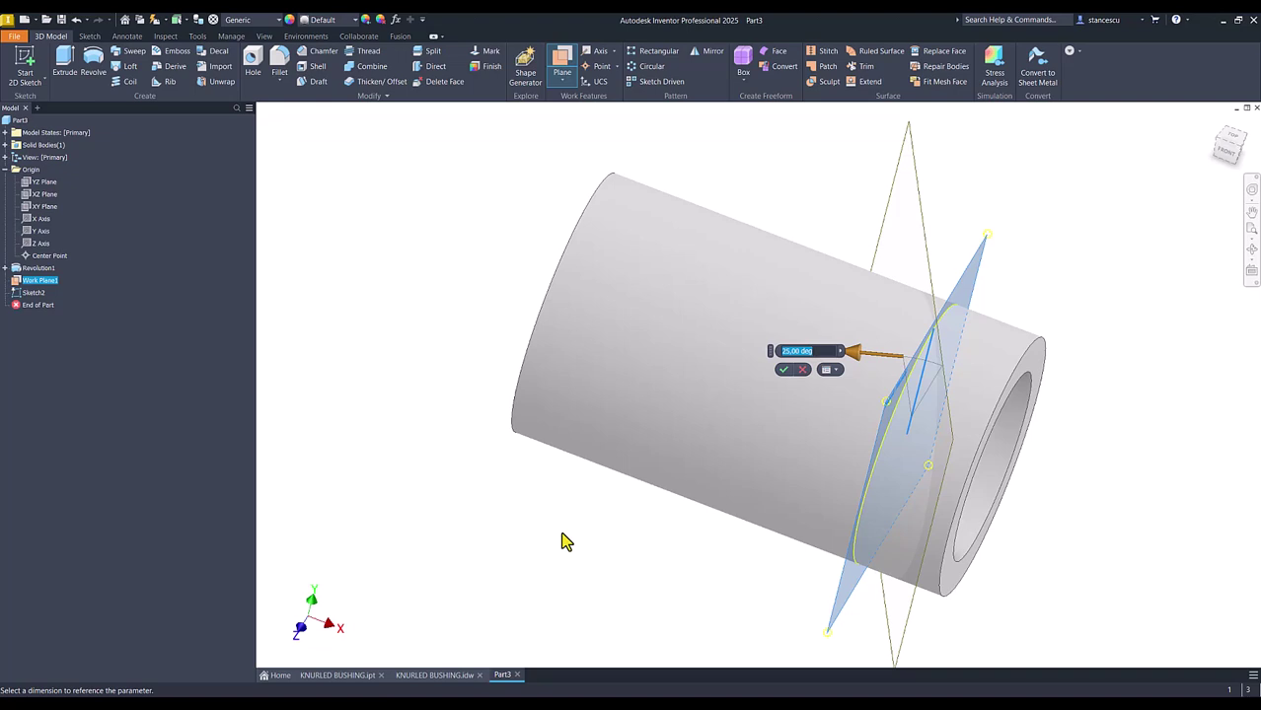
key("Return")
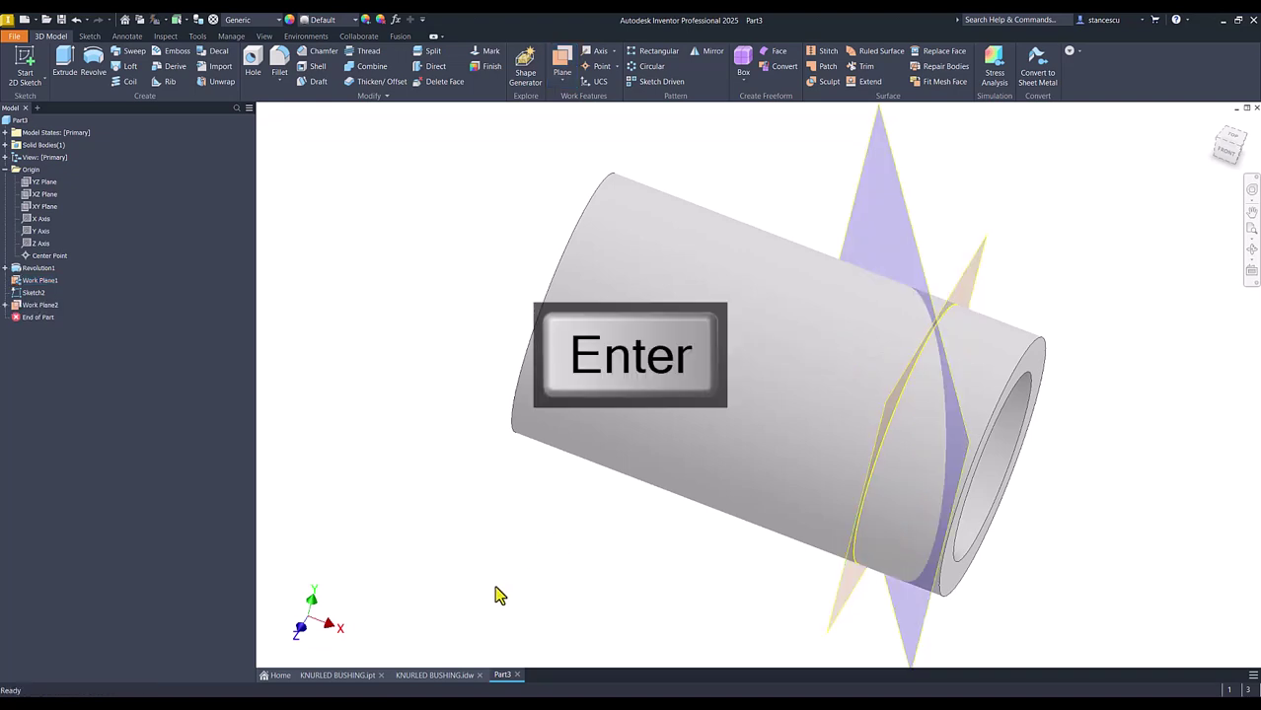
Step: Switch to the KNURLED BUSHING.idw drawing and examine the angle dimension and the slot end's center mark in the lower view
left_click(484, 622)
key("F6")
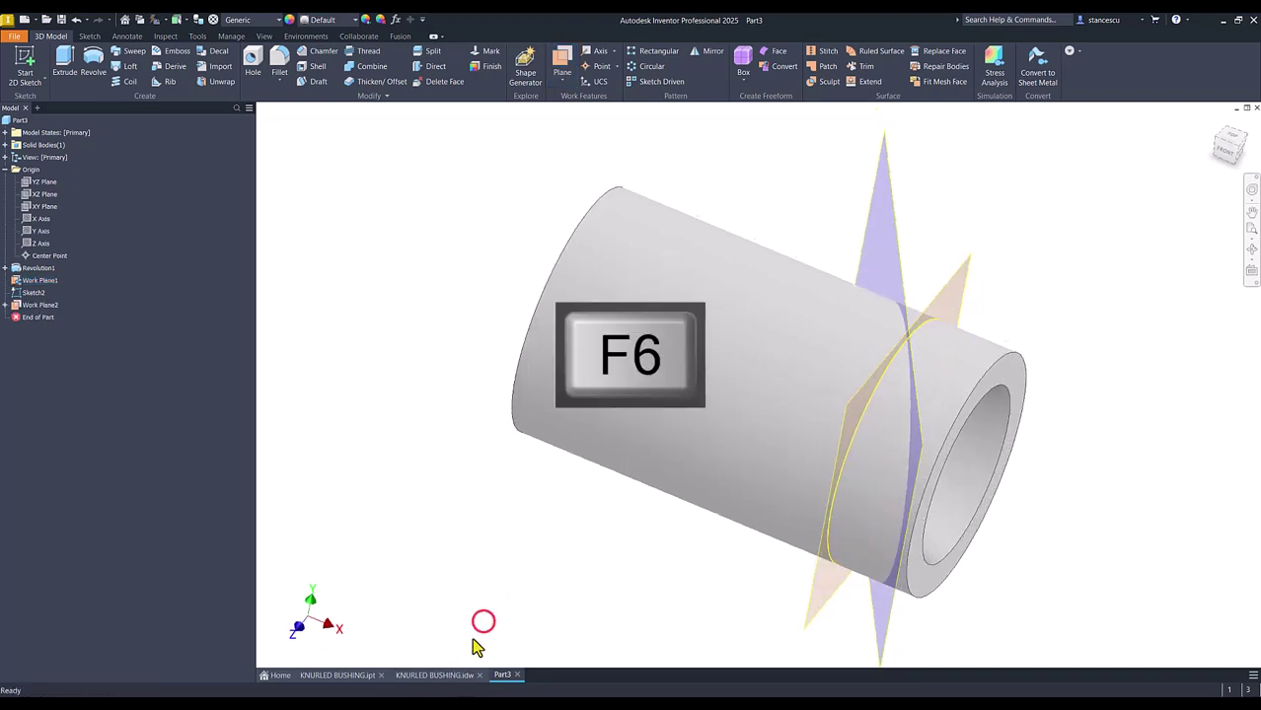
left_click(436, 677)
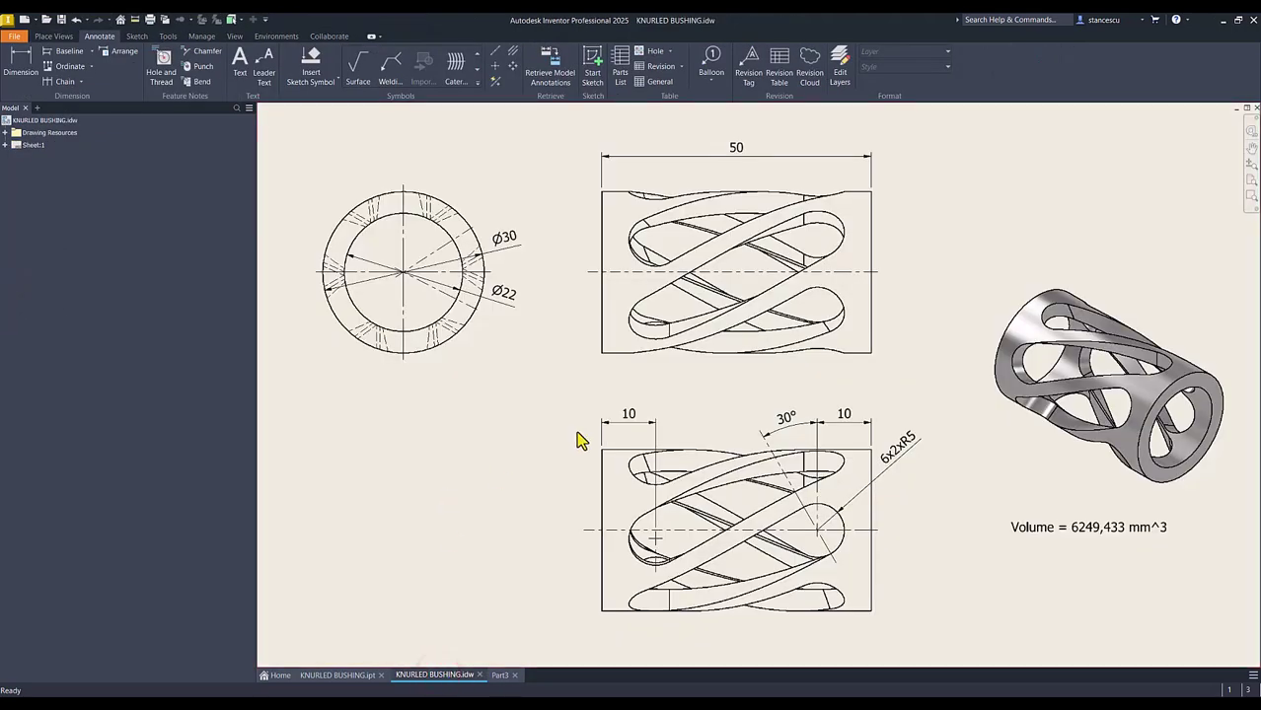
left_click(795, 436)
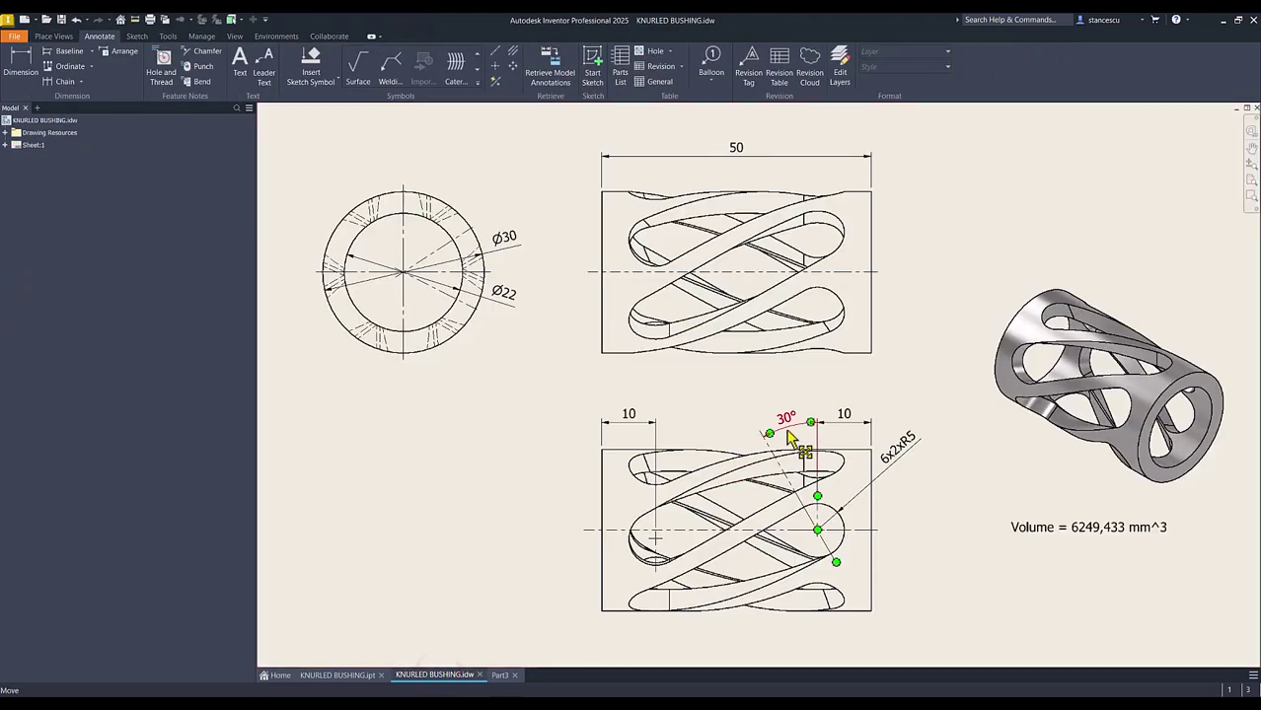
left_click(815, 533)
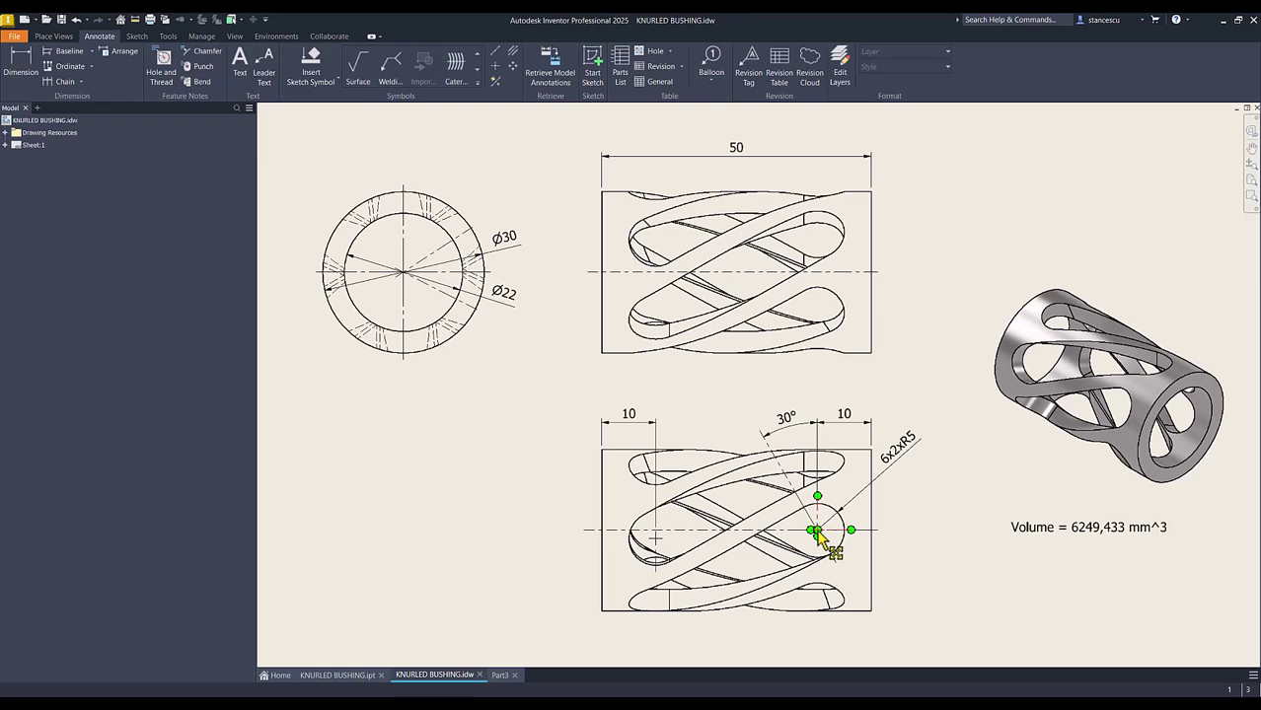
key("Escape")
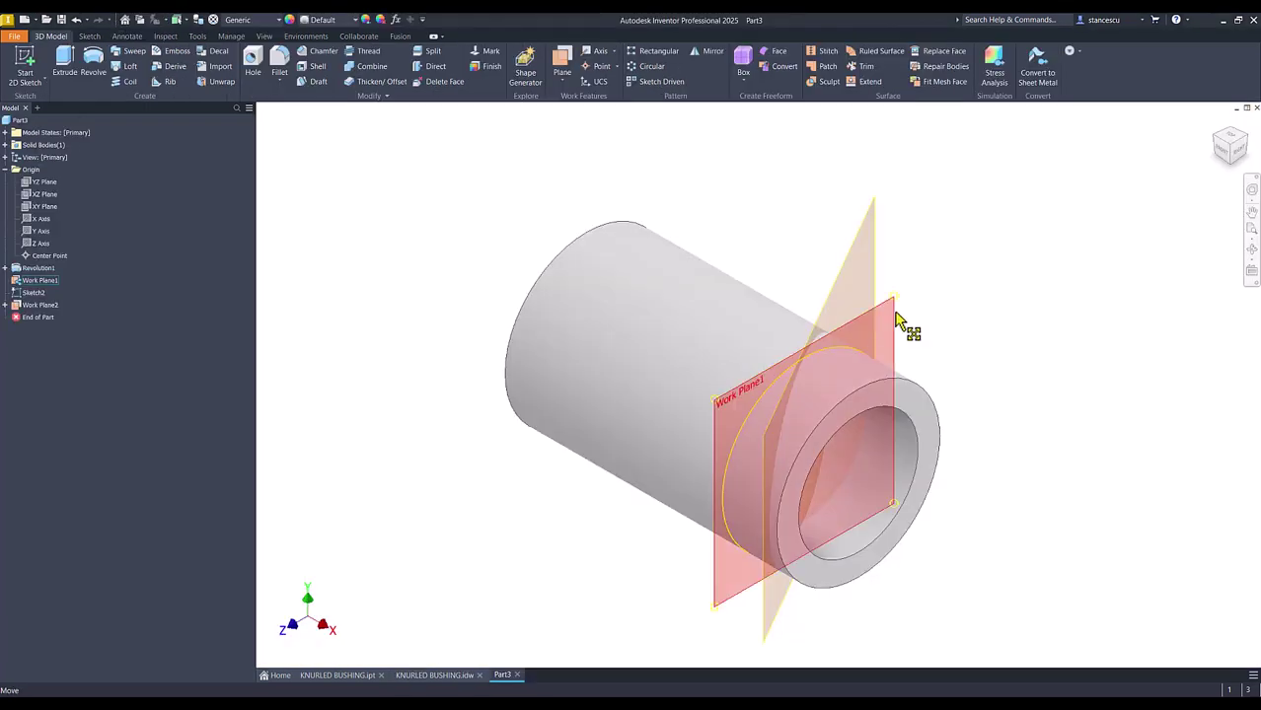
Step: Hide the offset work plane, start a sketch on the angled work plane, and slice the graphics there
right_click(893, 312)
left_click(927, 326)
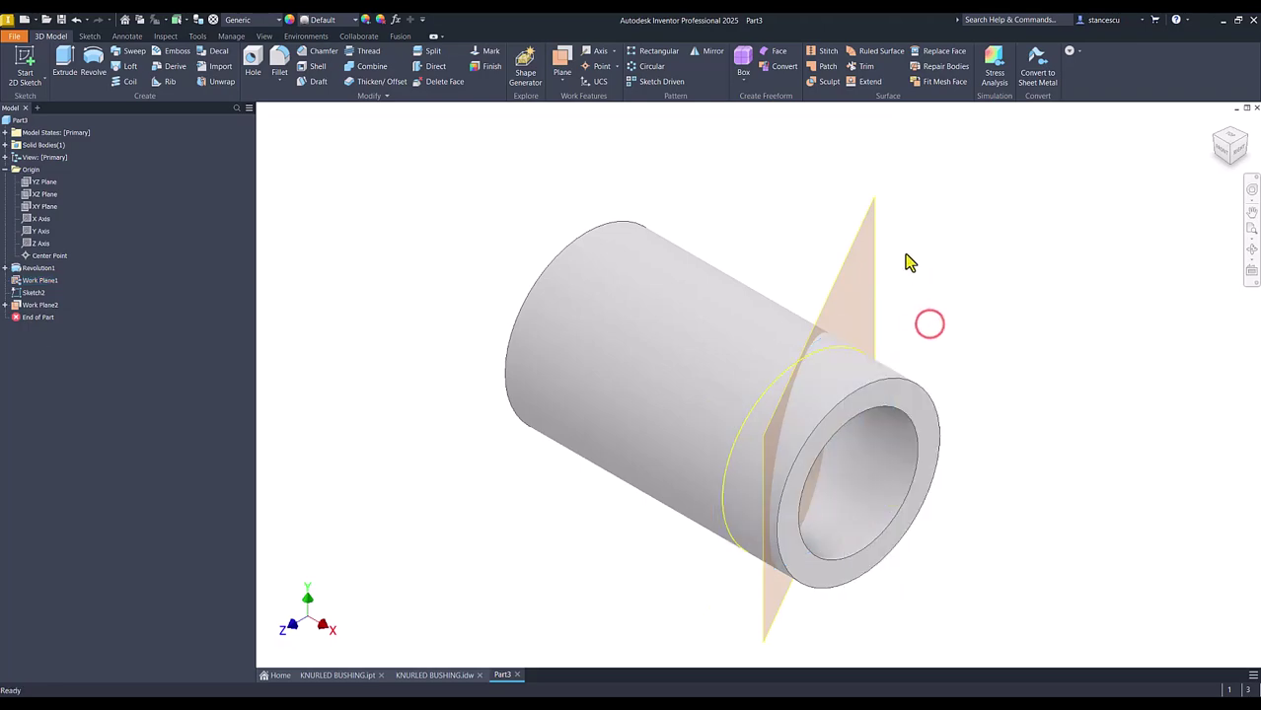
left_click(881, 256)
left_click(909, 242)
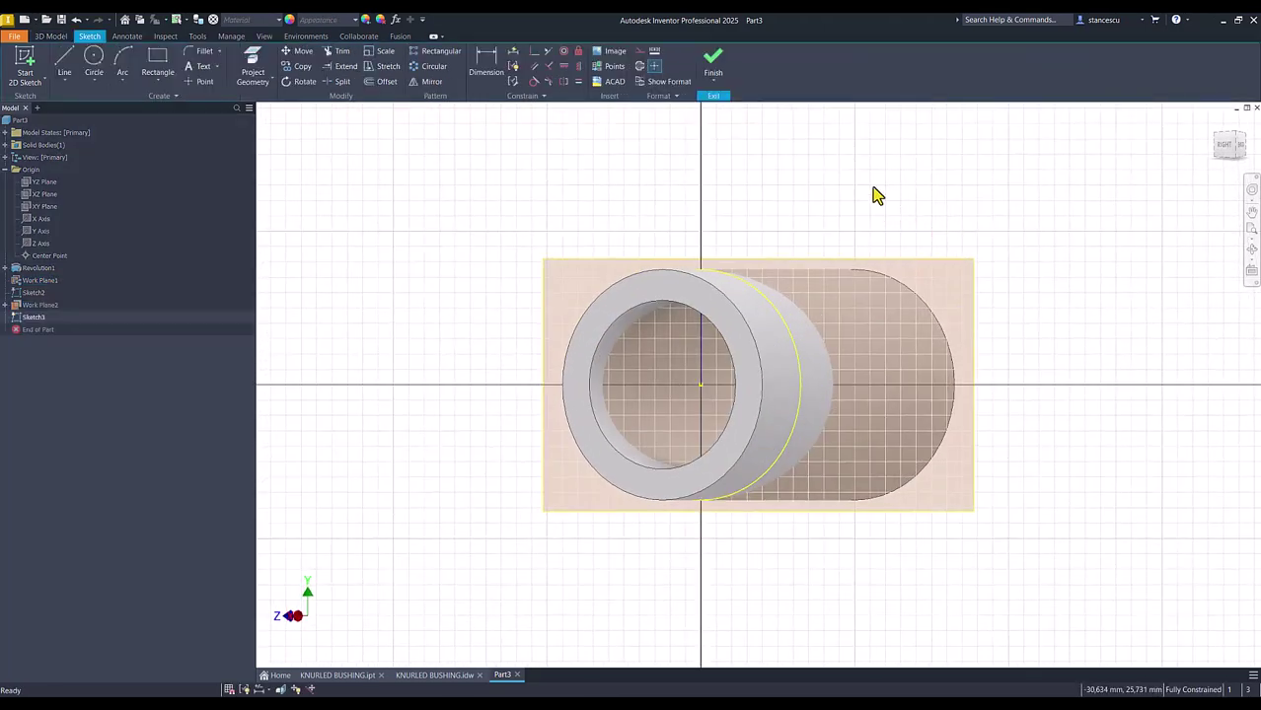
left_click(640, 192)
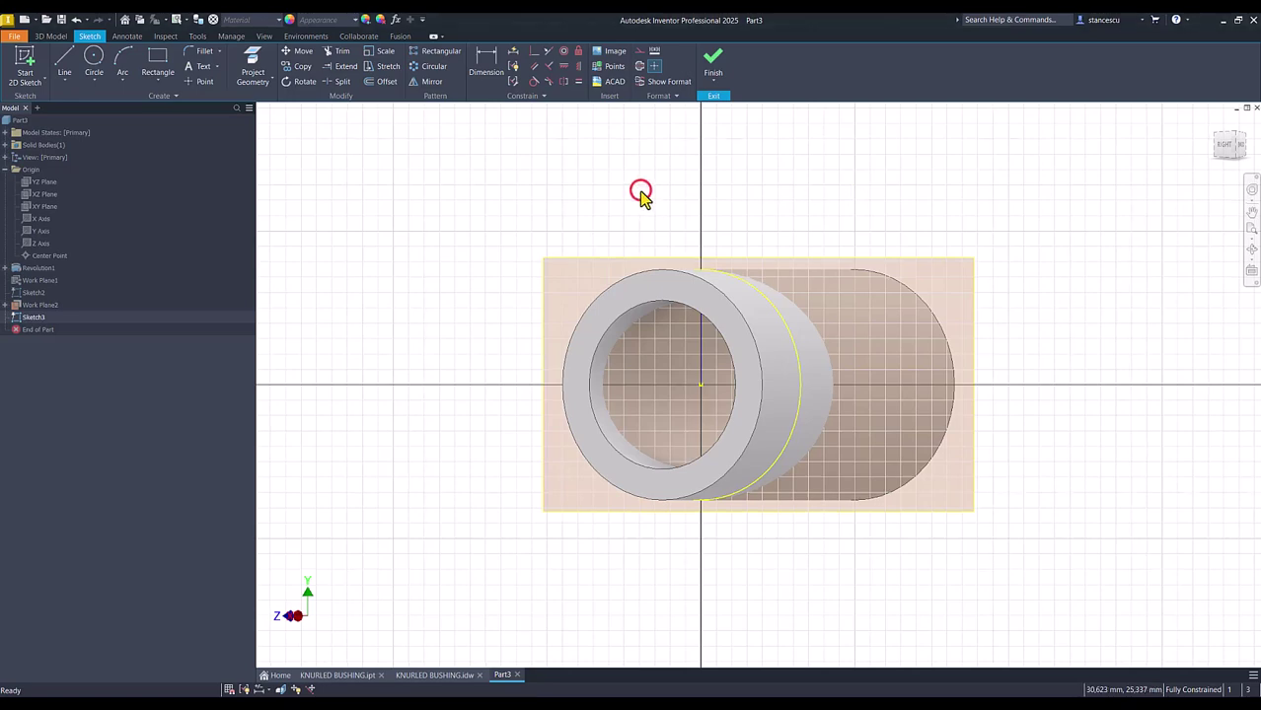
key("F7")
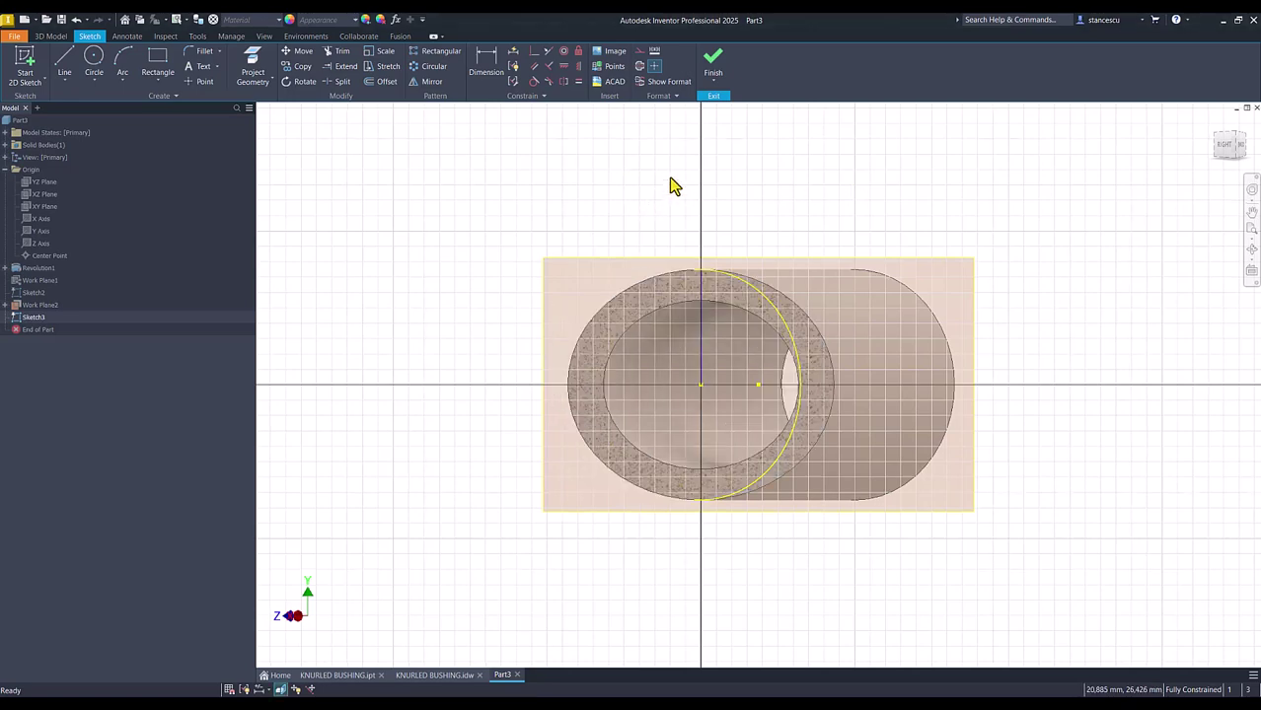
Step: Project the earlier vertical line into the sketch and draw a narrow upright rectangle across it above the origin
left_click(253, 65)
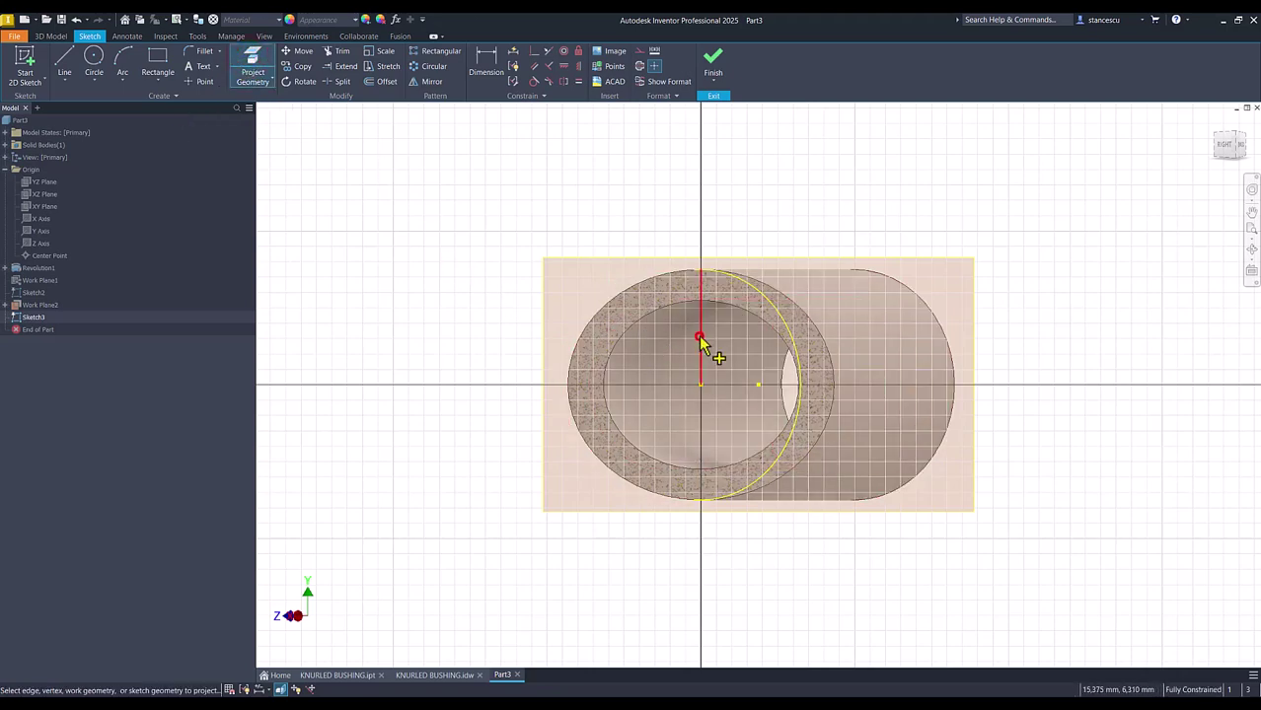
left_click(157, 61)
left_click(669, 229)
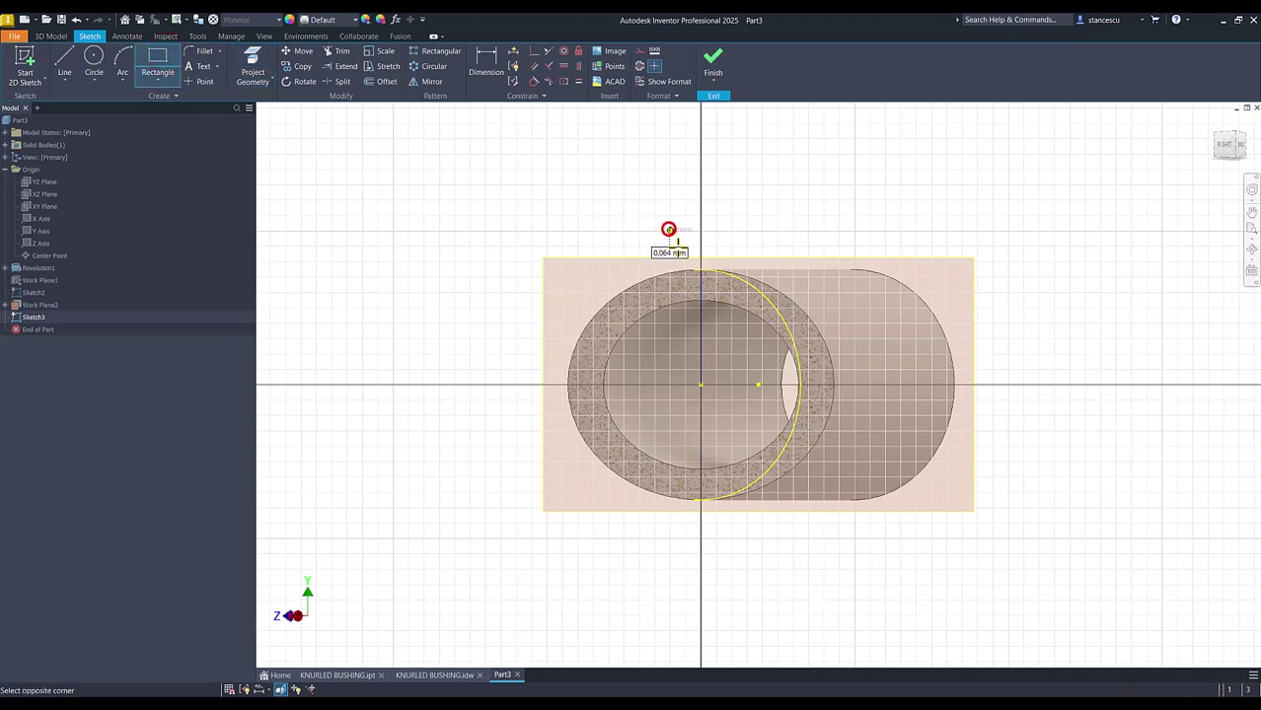
left_click(722, 356)
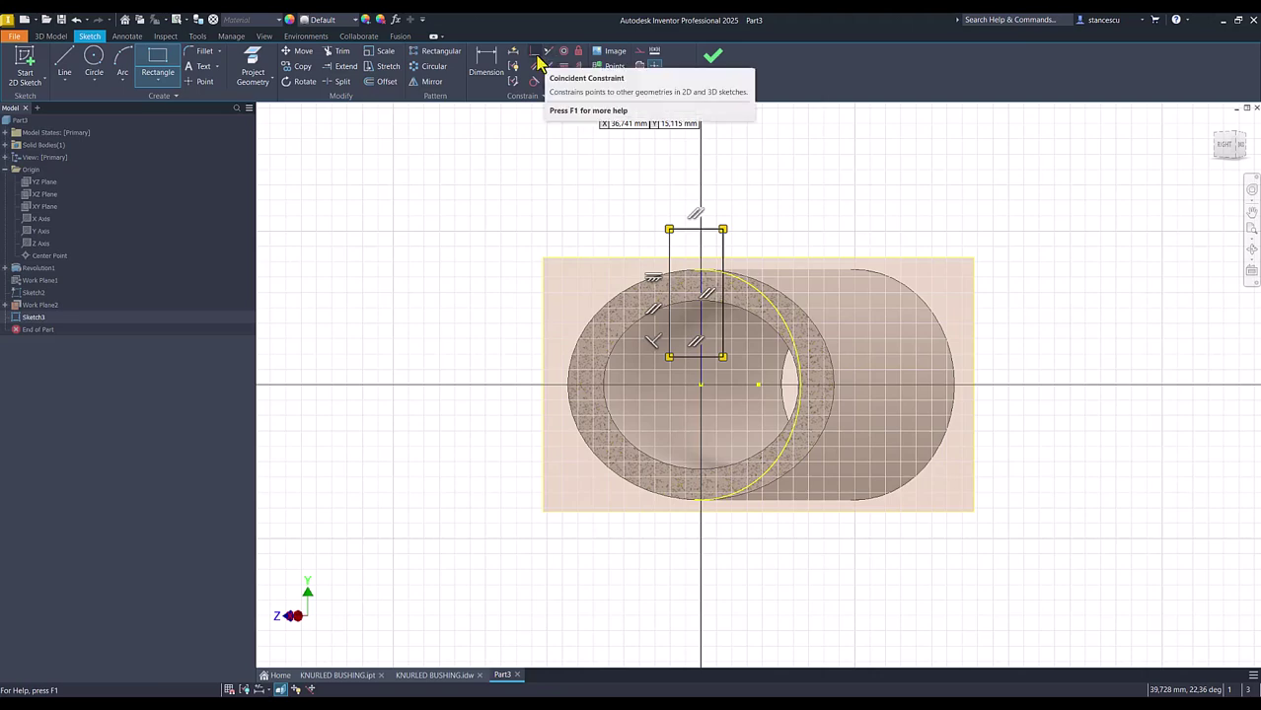
Step: Make the midpoint of the rectangle's lower edge coincident with the lower end of the vertical line at the bushing axis
left_click(536, 52)
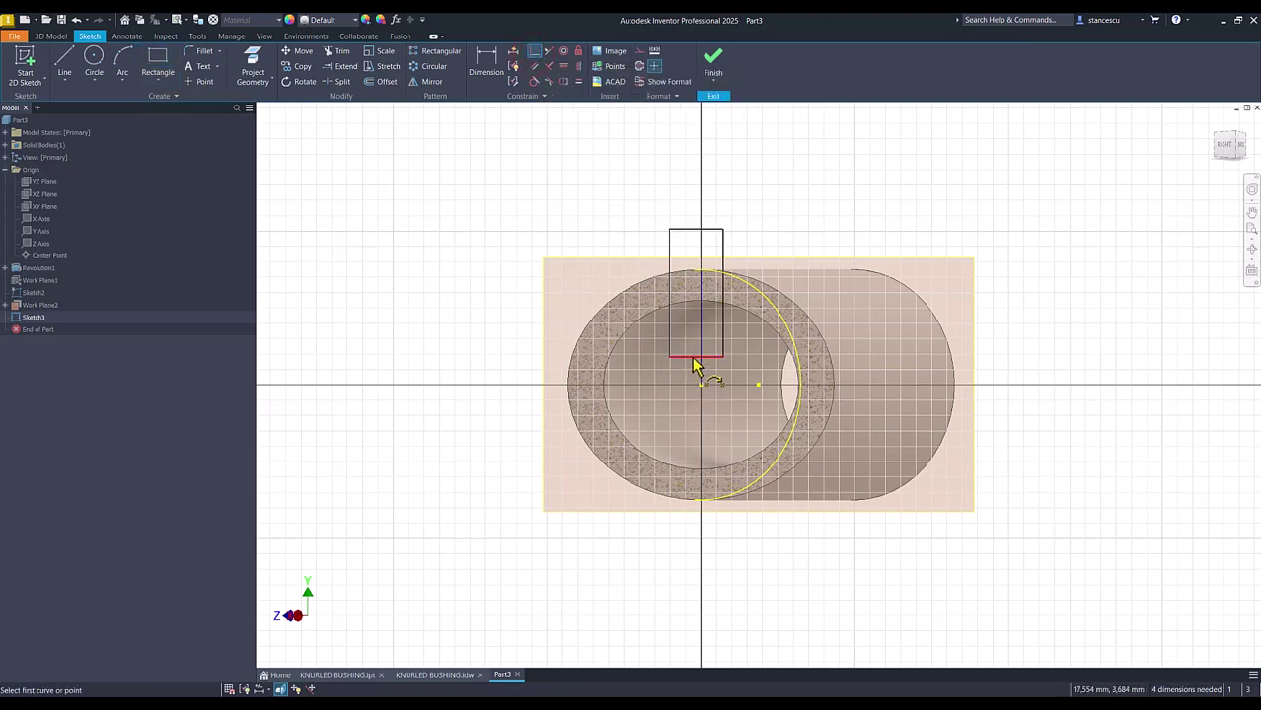
left_click(695, 357)
left_click(700, 383)
Step: Dimension the rectangle's width between its two vertical sides as 2*5 mm
left_click(485, 67)
left_click(679, 280)
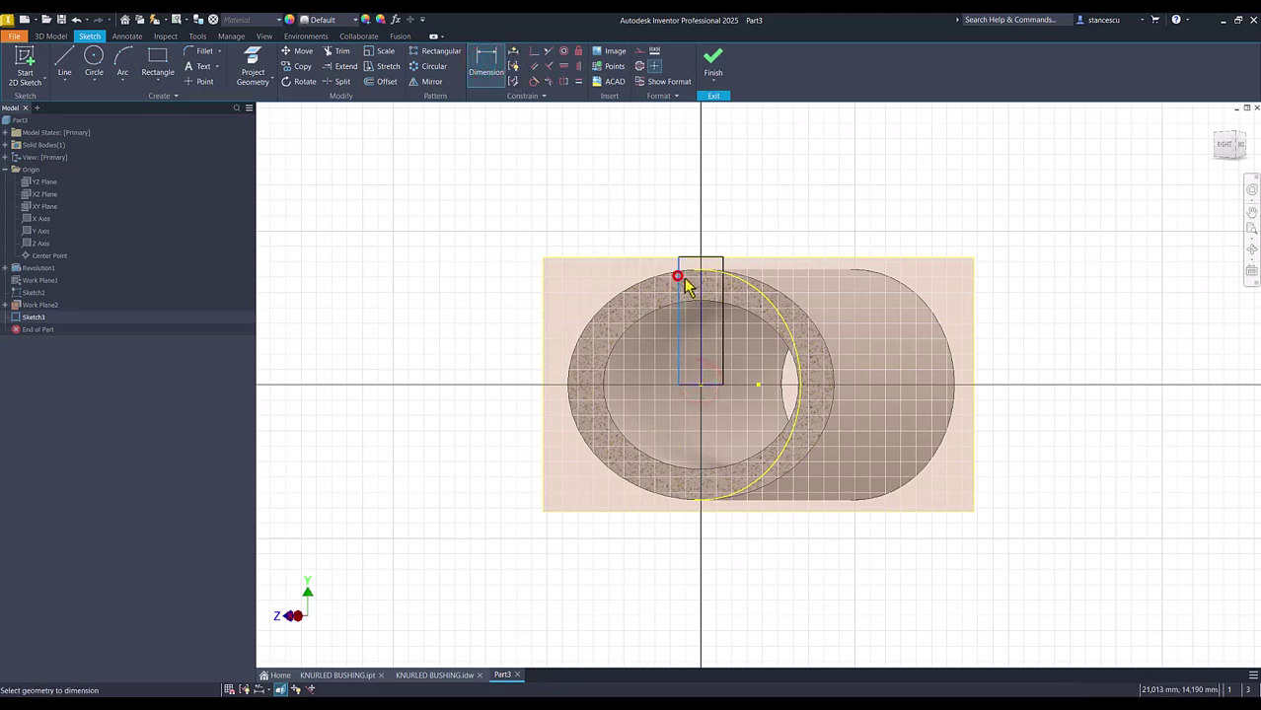
left_click(733, 265)
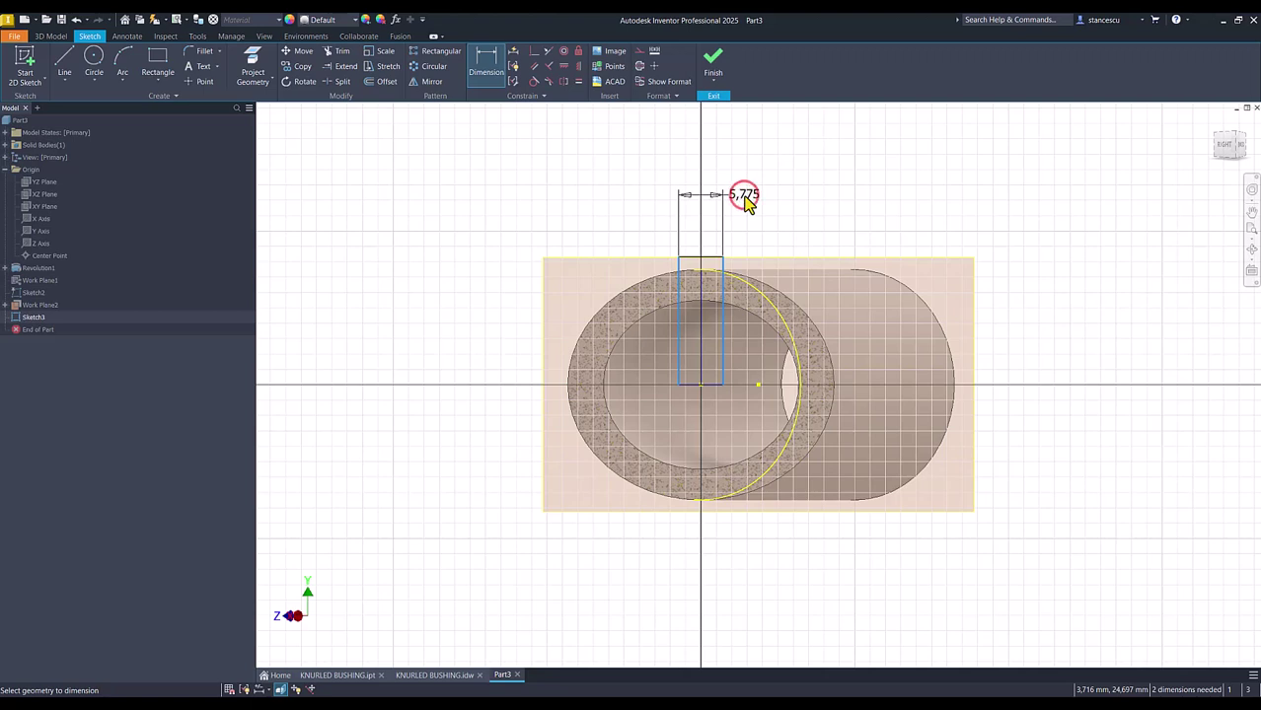
left_click(745, 197)
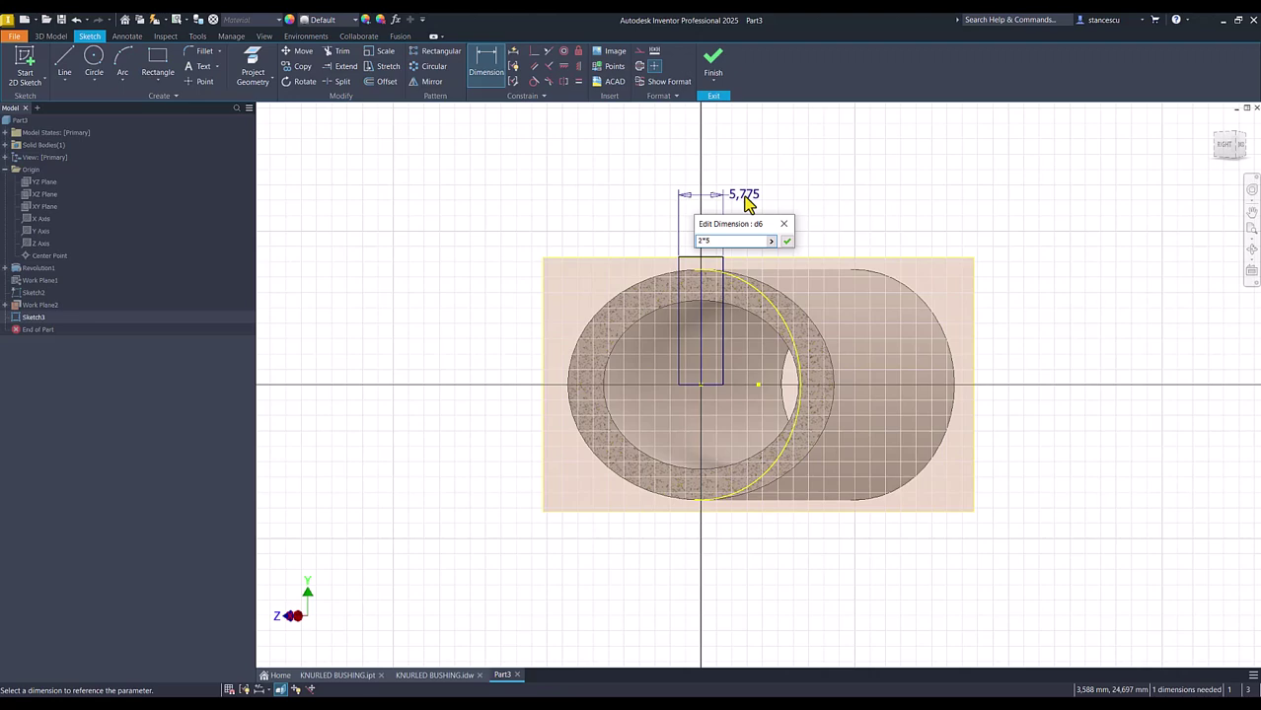
key("Return")
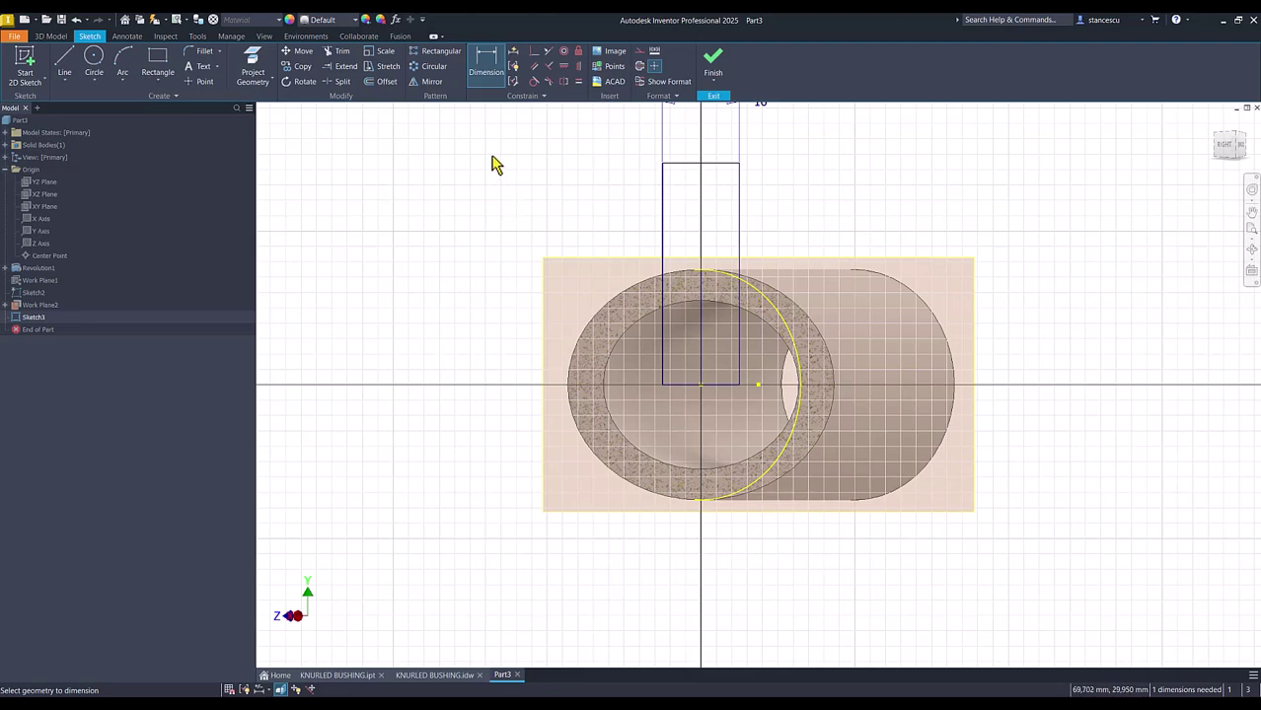
left_click(534, 81)
left_click(689, 164)
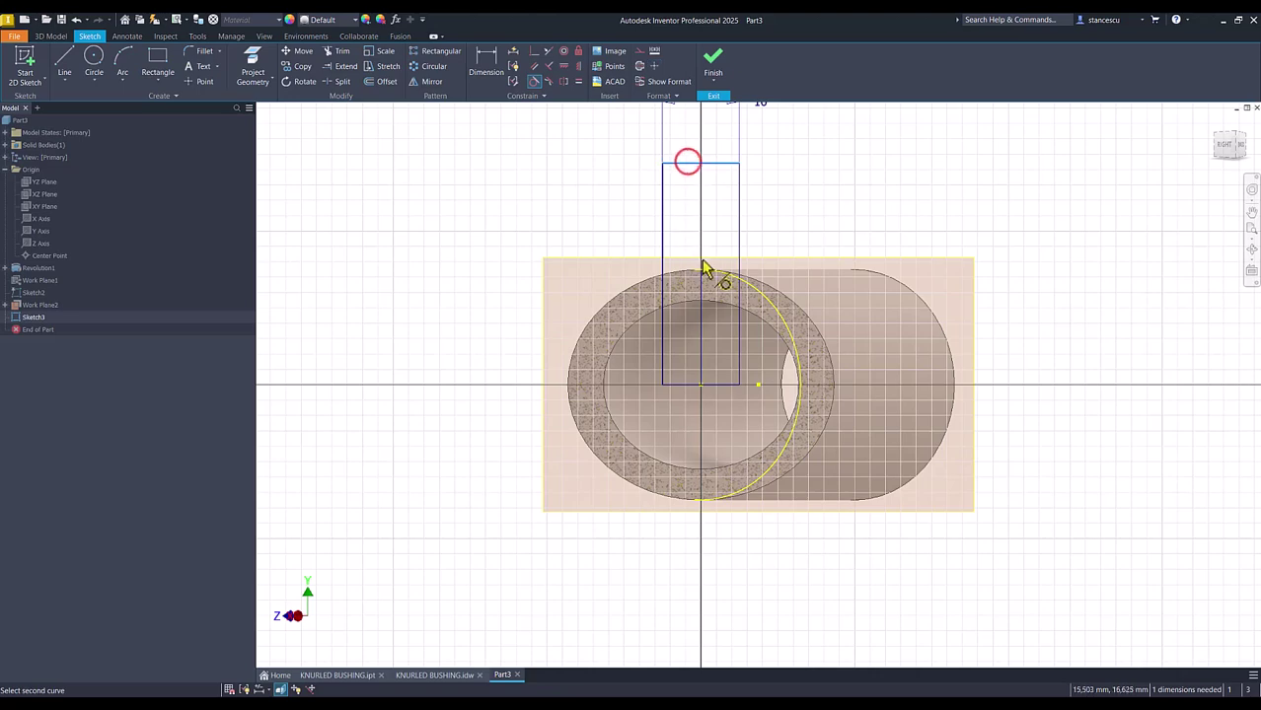
left_click(578, 169)
key("Escape")
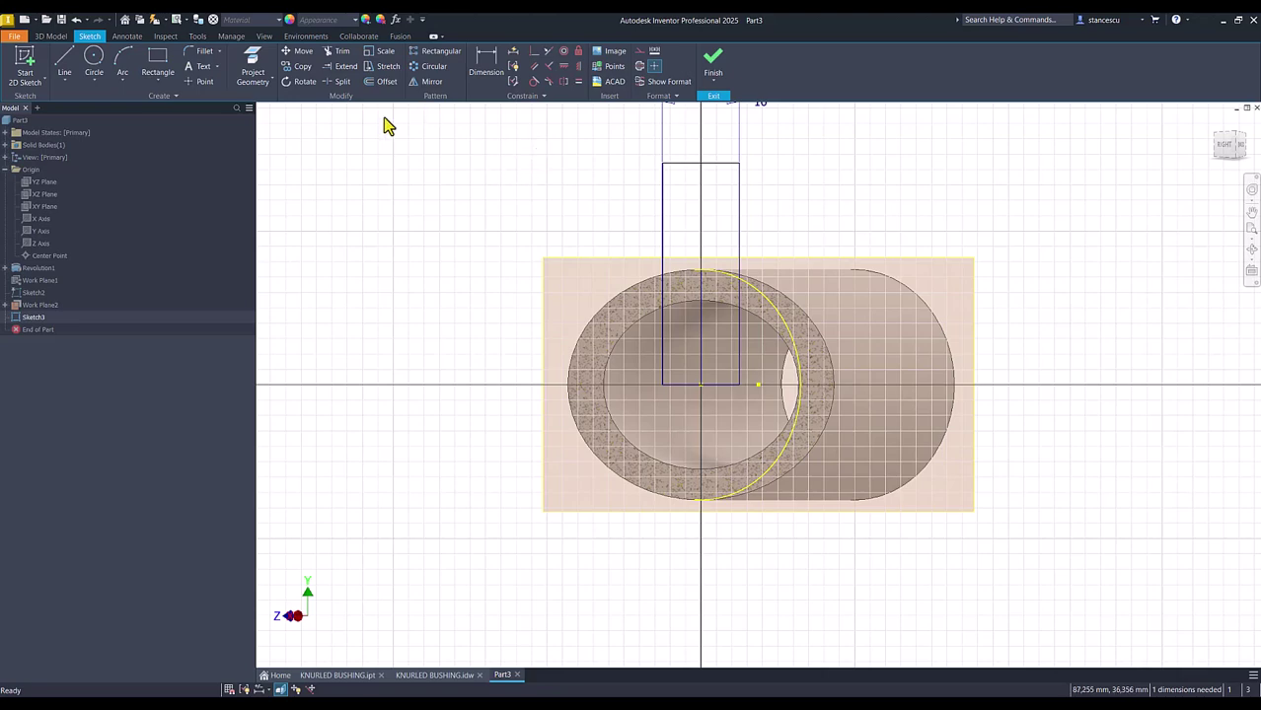
Step: Project the circle from the earlier sketch onto the angled sketch plane
left_click(252, 67)
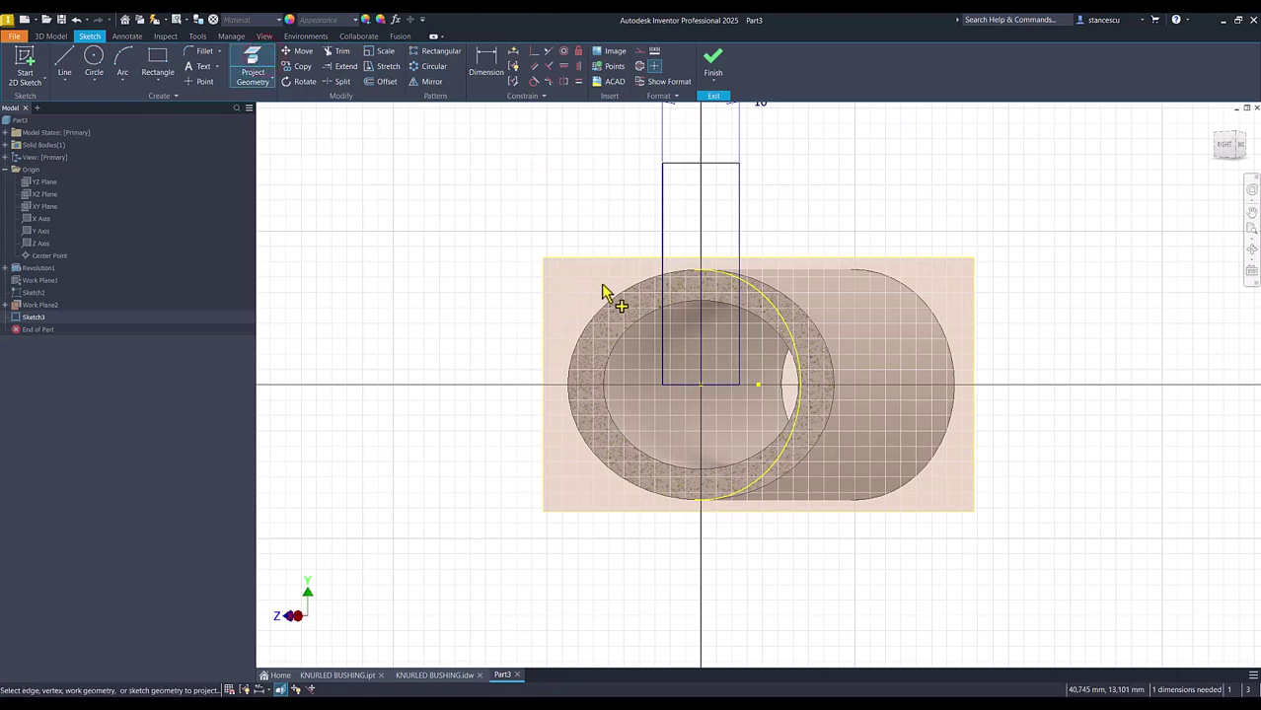
left_click(757, 292)
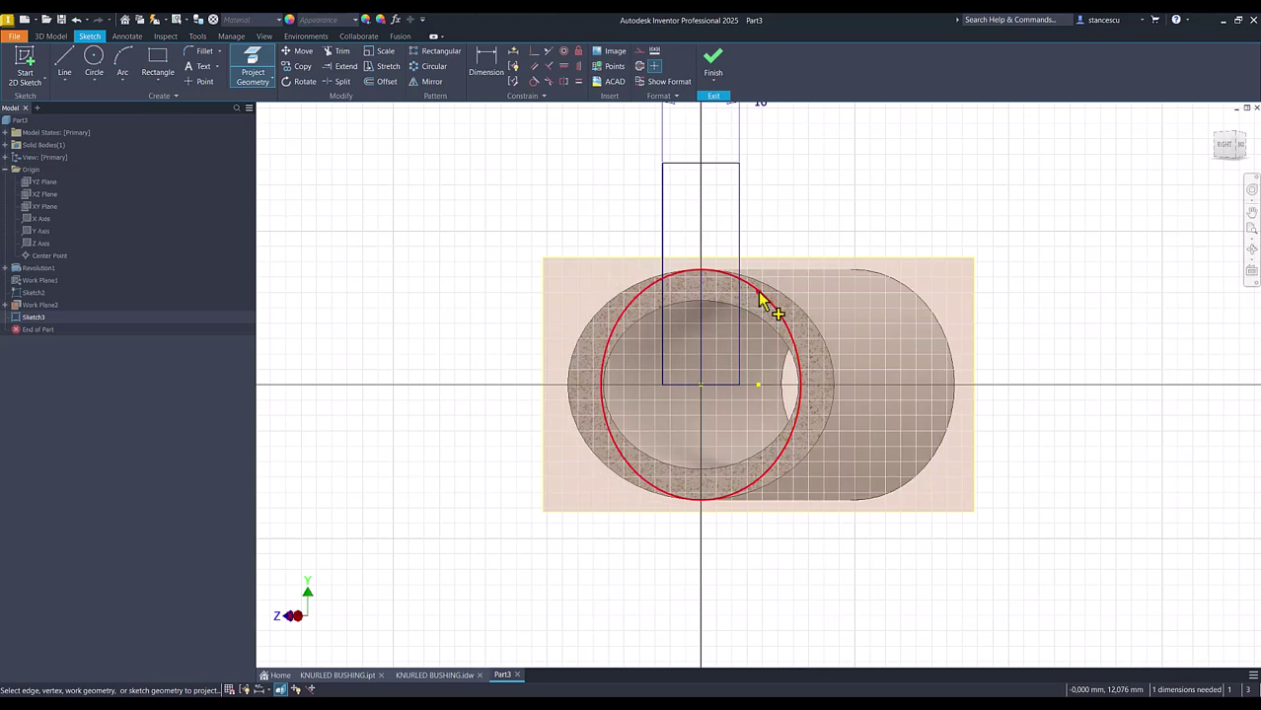
left_click(496, 229)
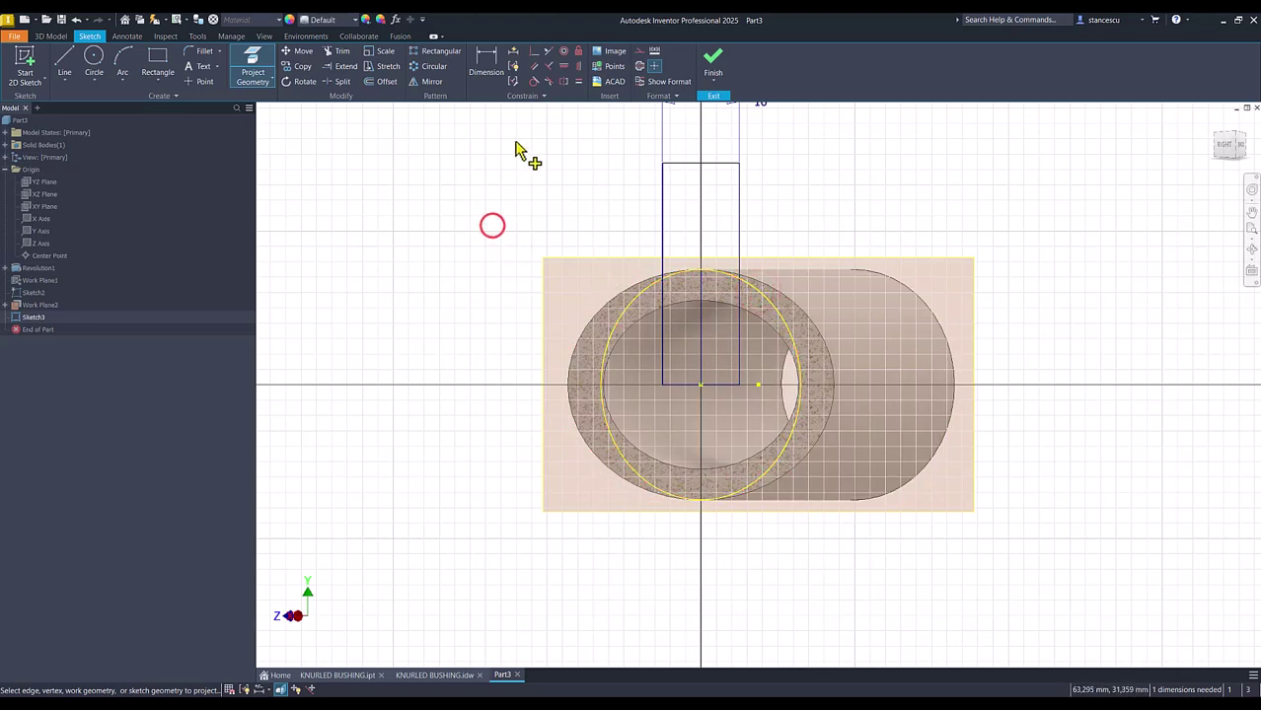
Step: Make the rectangle's upper edge tangent to the projected ellipse and finish the sketch
left_click(534, 82)
left_click(674, 164)
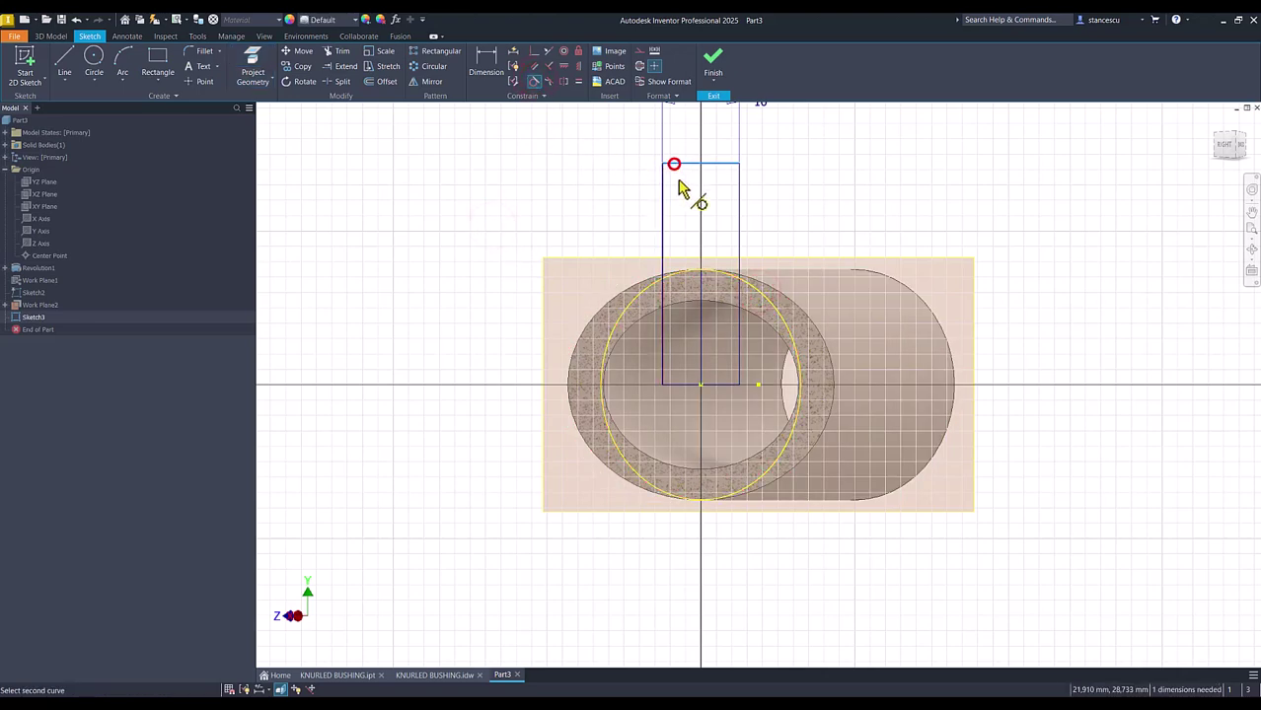
left_click(720, 274)
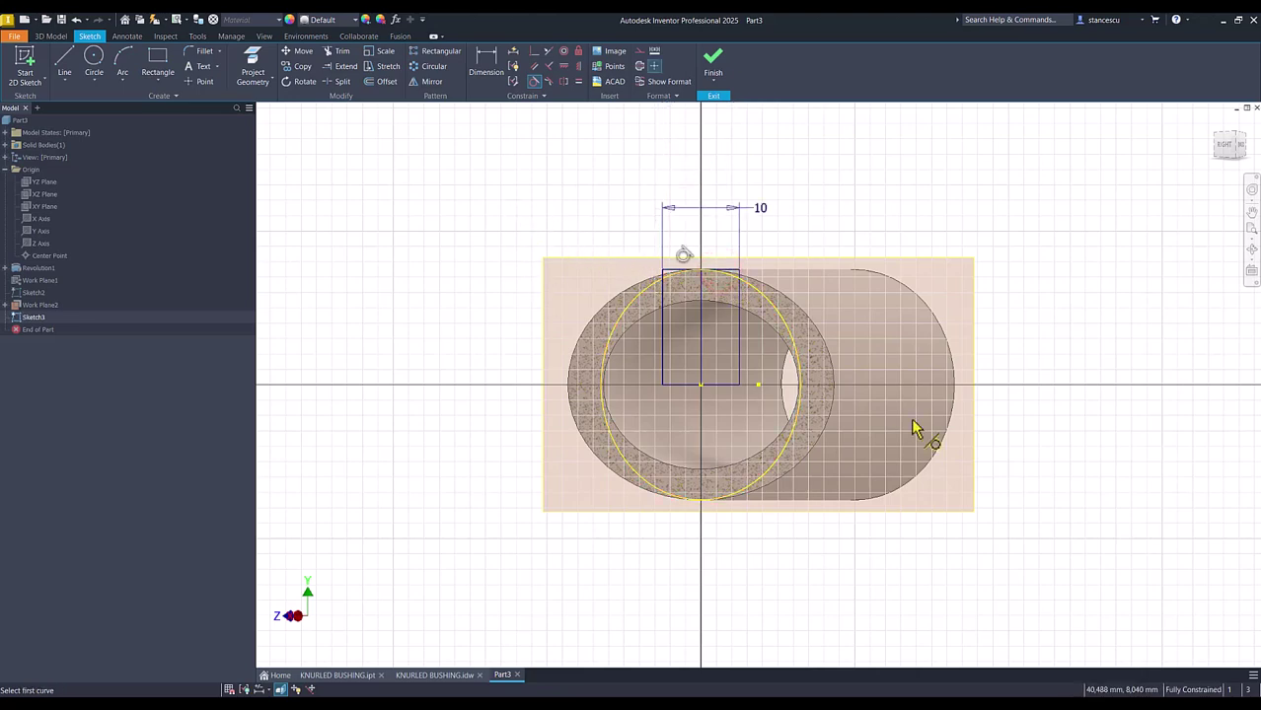
left_click(470, 235)
left_click(712, 65)
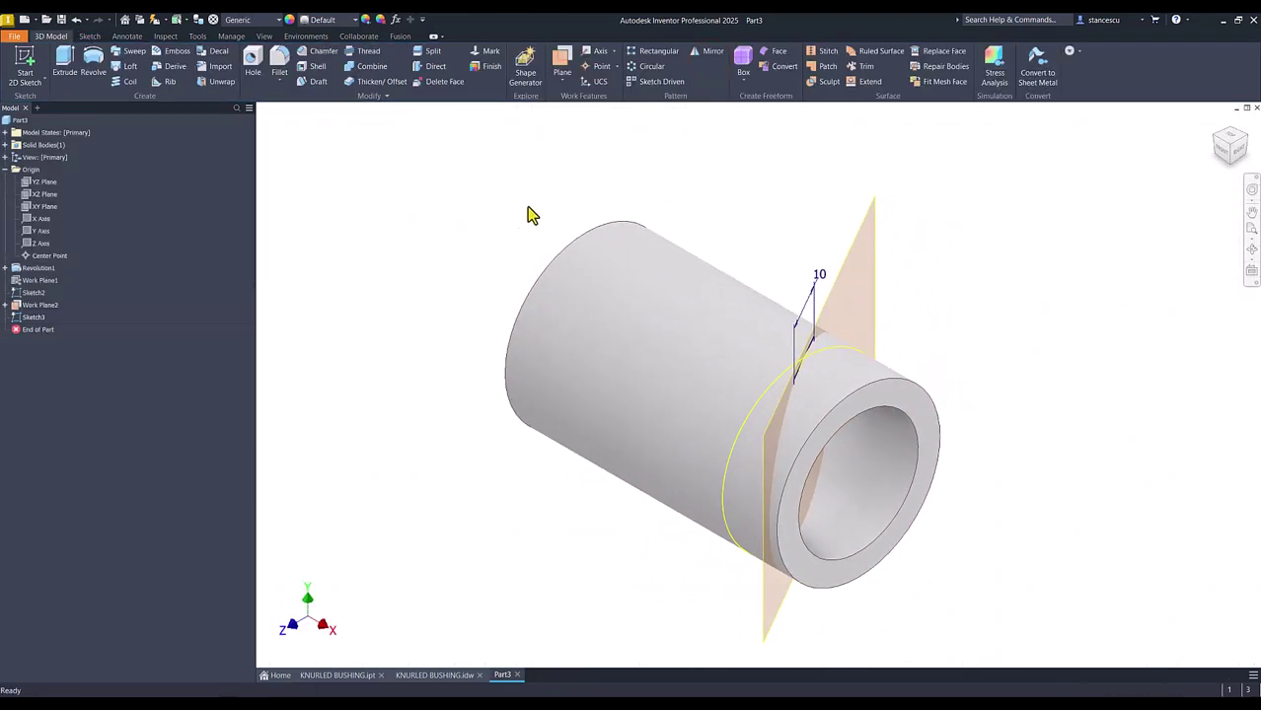
Step: Hide the angled work plane and the earlier sketch containing the circle and vertical line
left_click(872, 225)
right_click(866, 221)
left_click(895, 240)
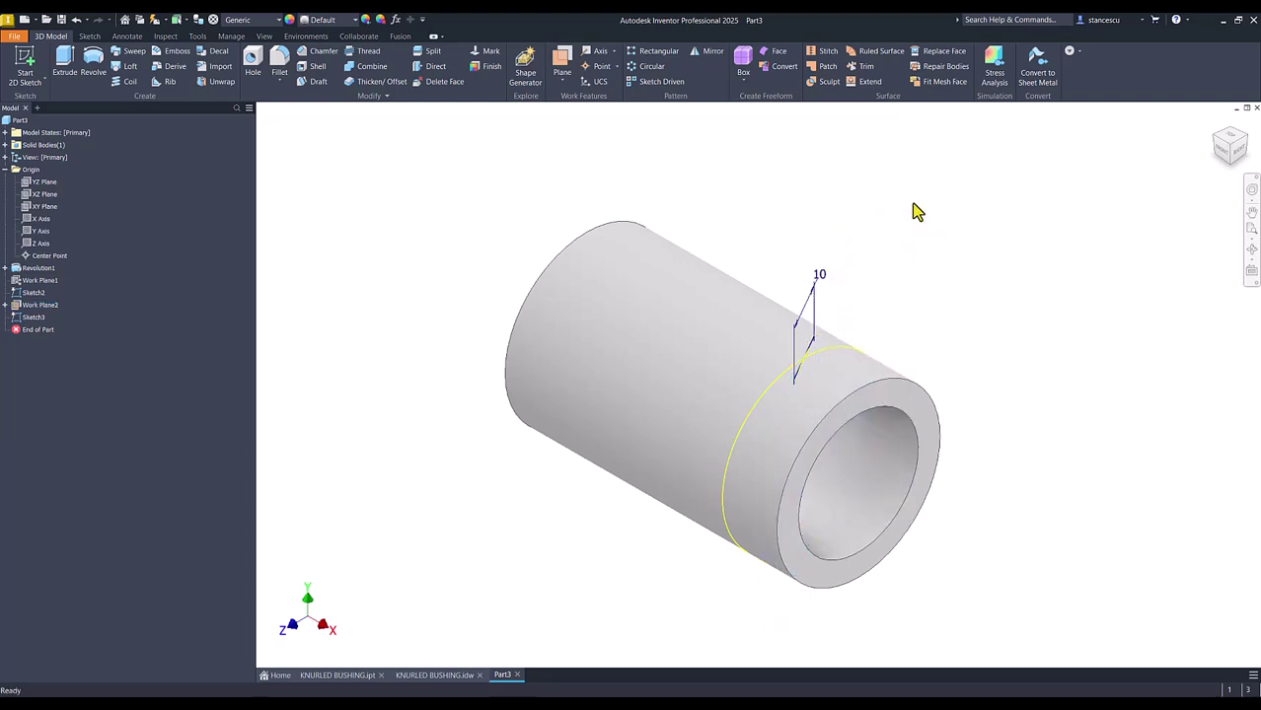
right_click(36, 295)
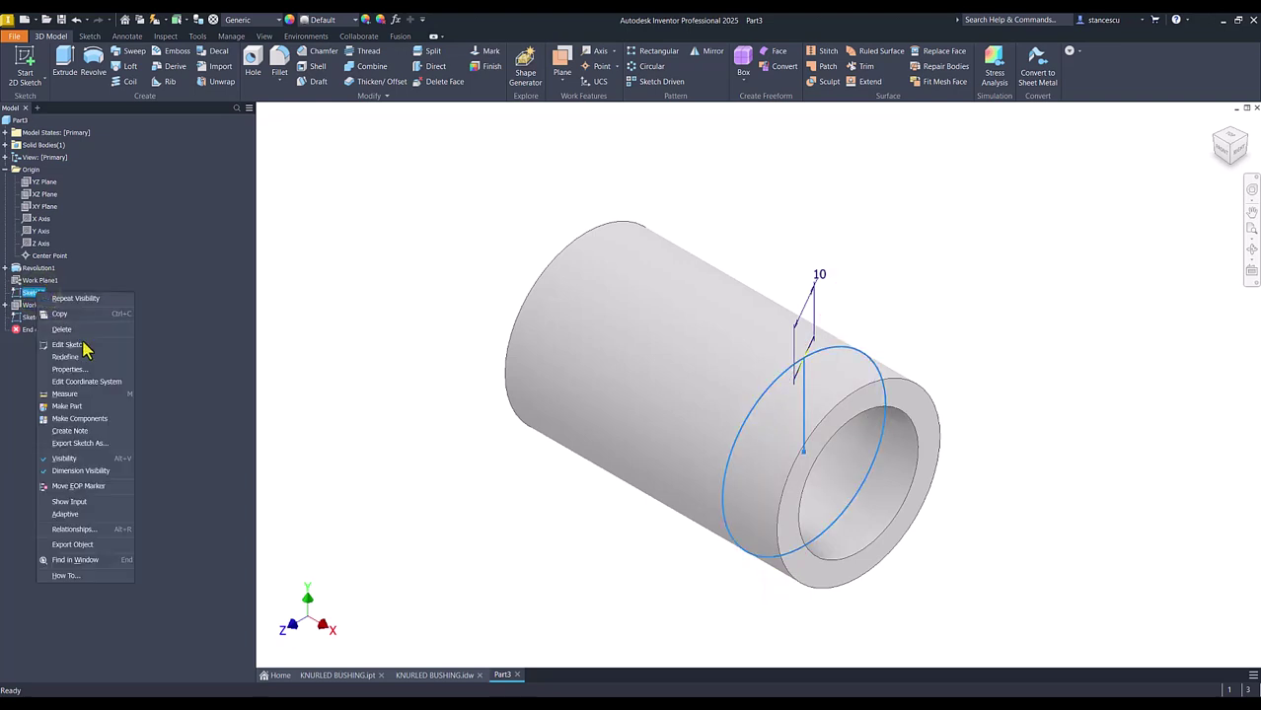
left_click(63, 459)
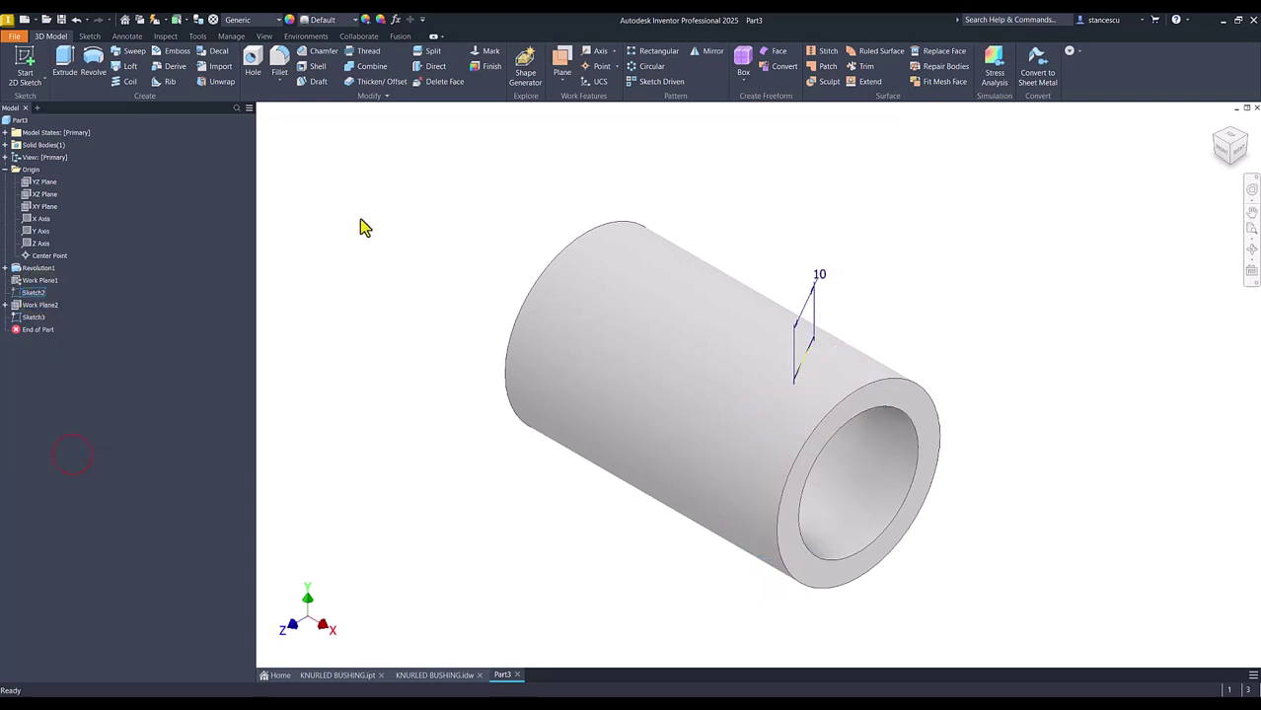
key("F6")
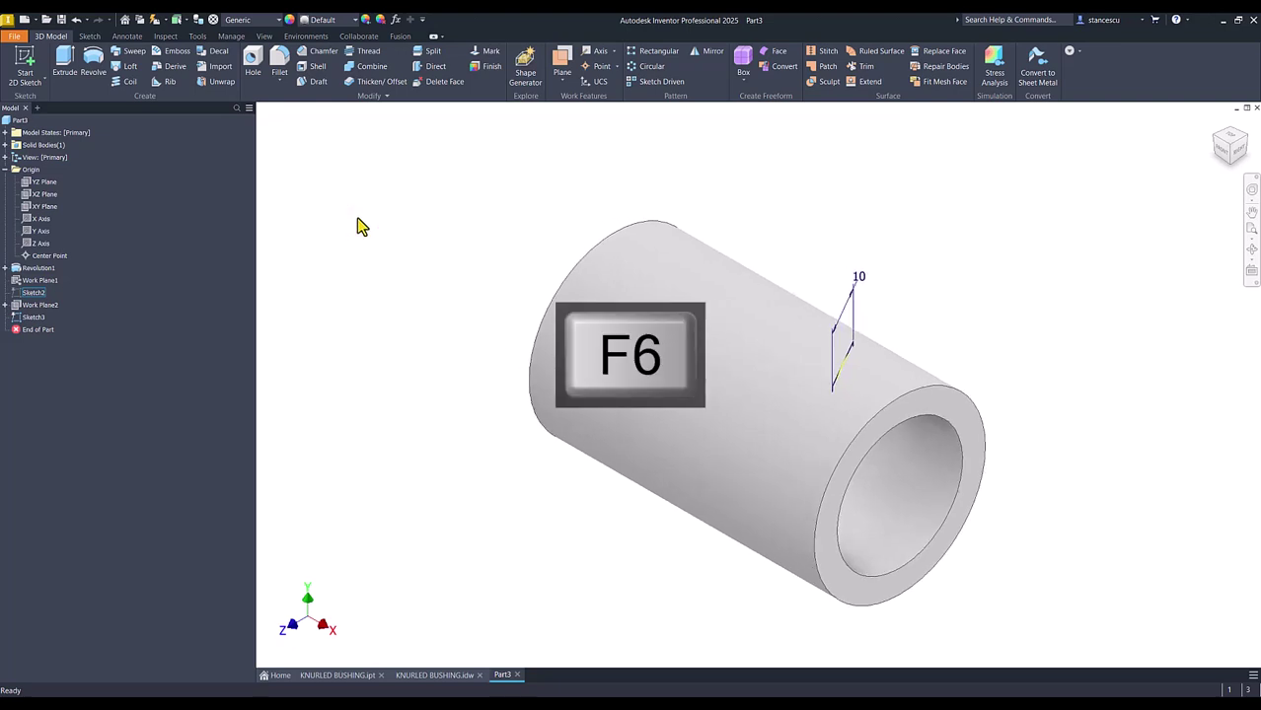
Step: Consult the KNURLED BUSHING.idw drawing and create a work plane parallel to the XZ plane, tangent to the bushing's outer surface
left_click(440, 675)
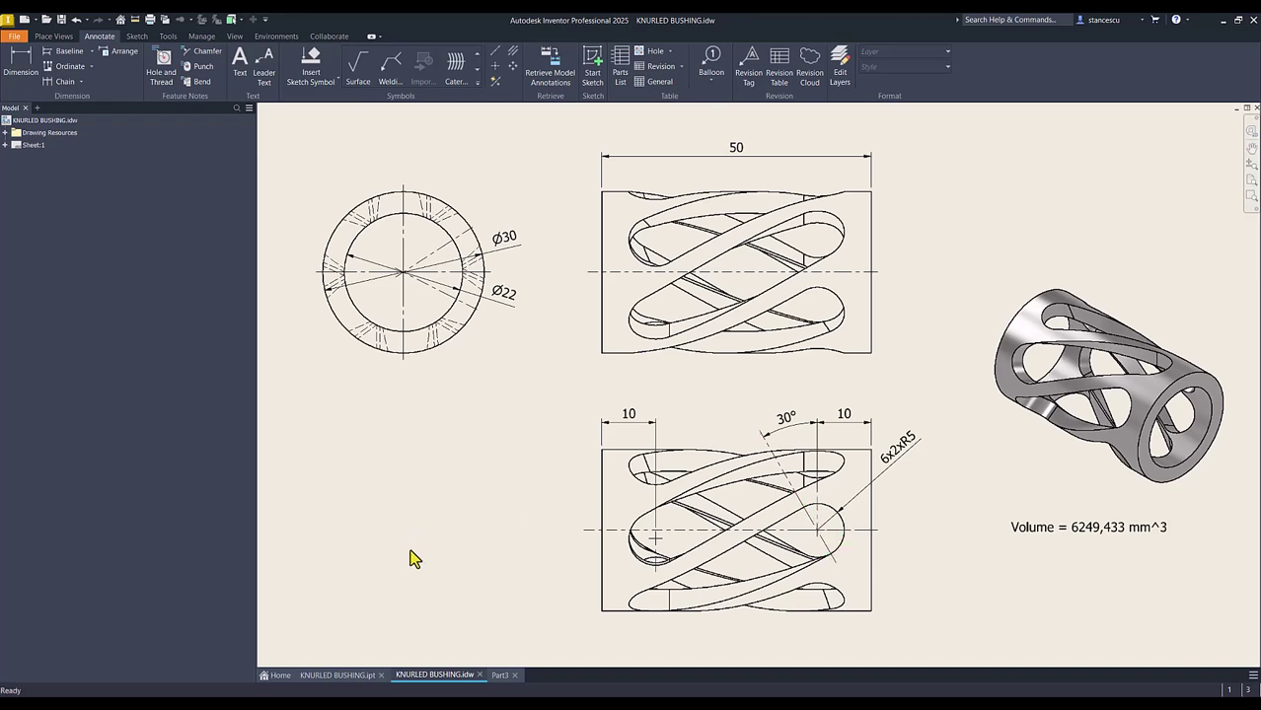
left_click(498, 675)
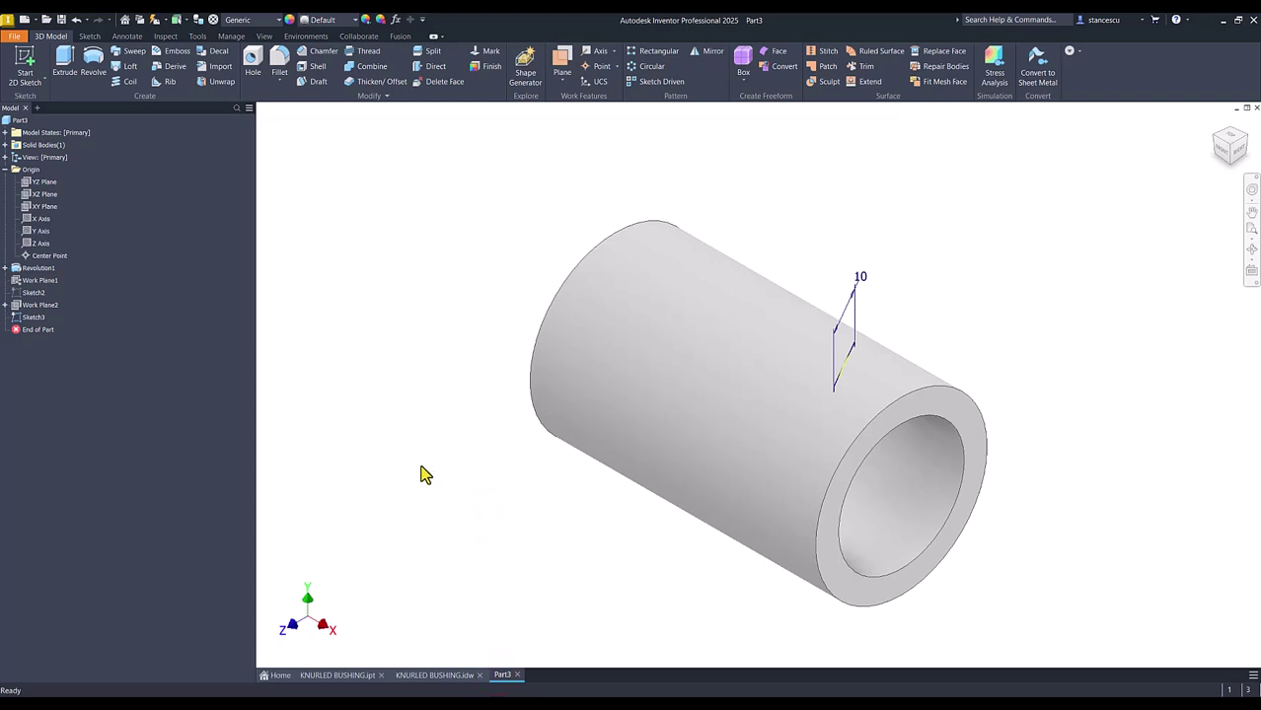
left_click(561, 65)
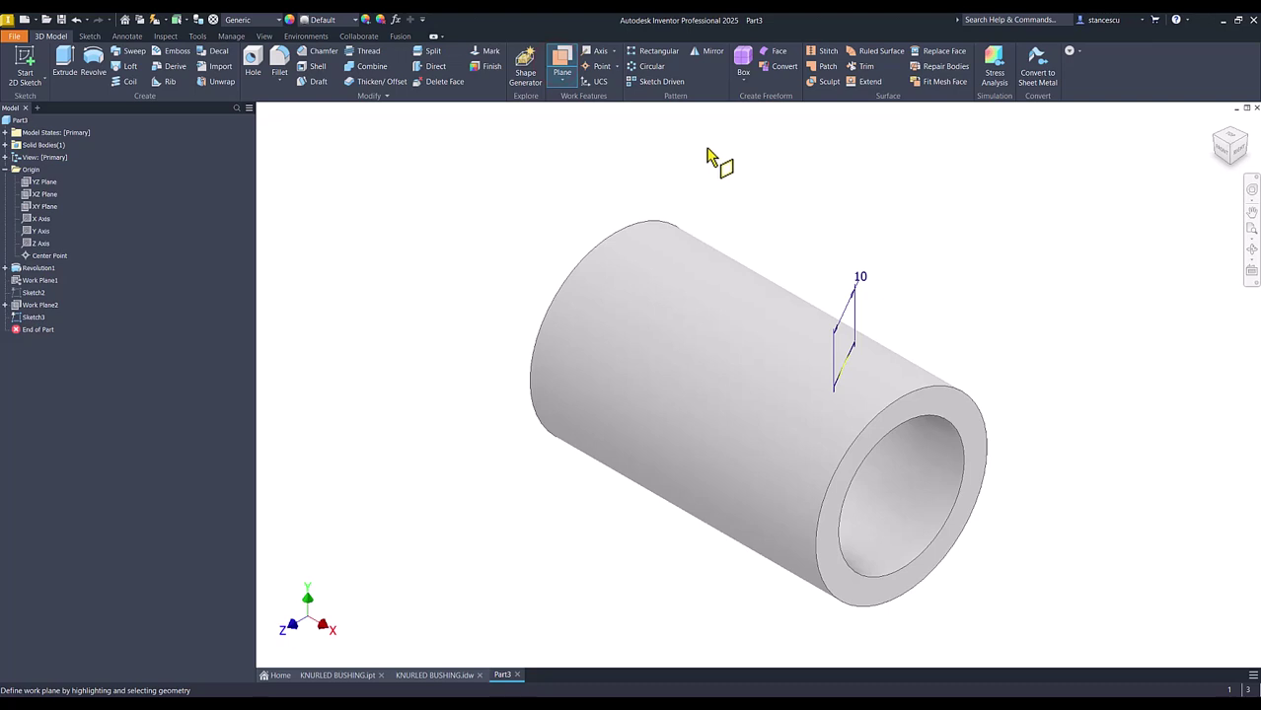
left_click(47, 195)
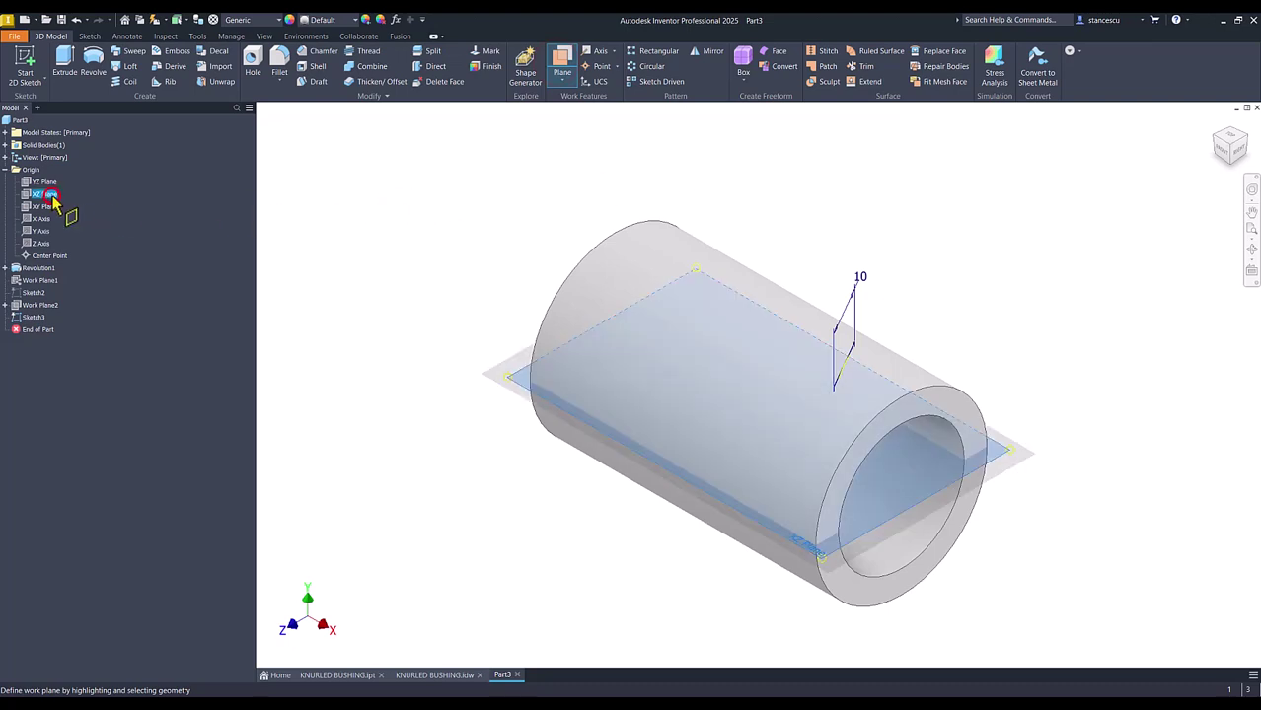
left_click(676, 237)
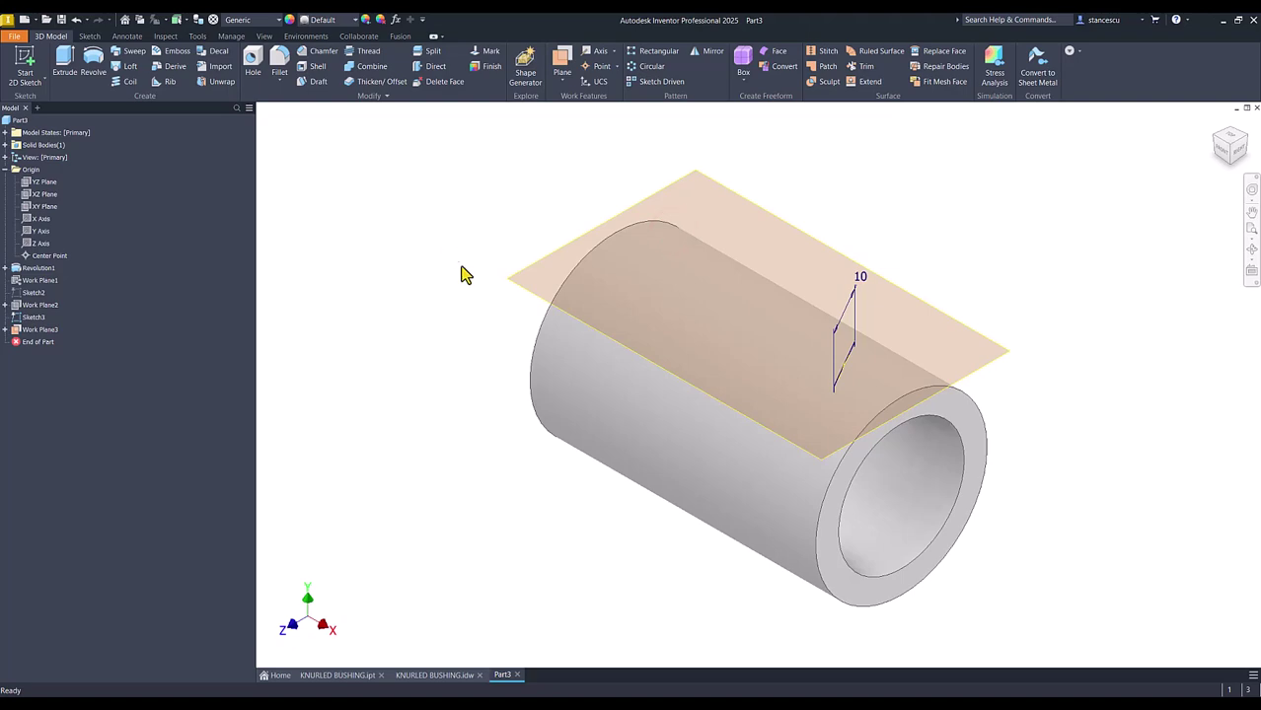
Step: Start a sketch on the tangent work plane and project the slot rectangle's edge into it
left_click(768, 258)
left_click(821, 223)
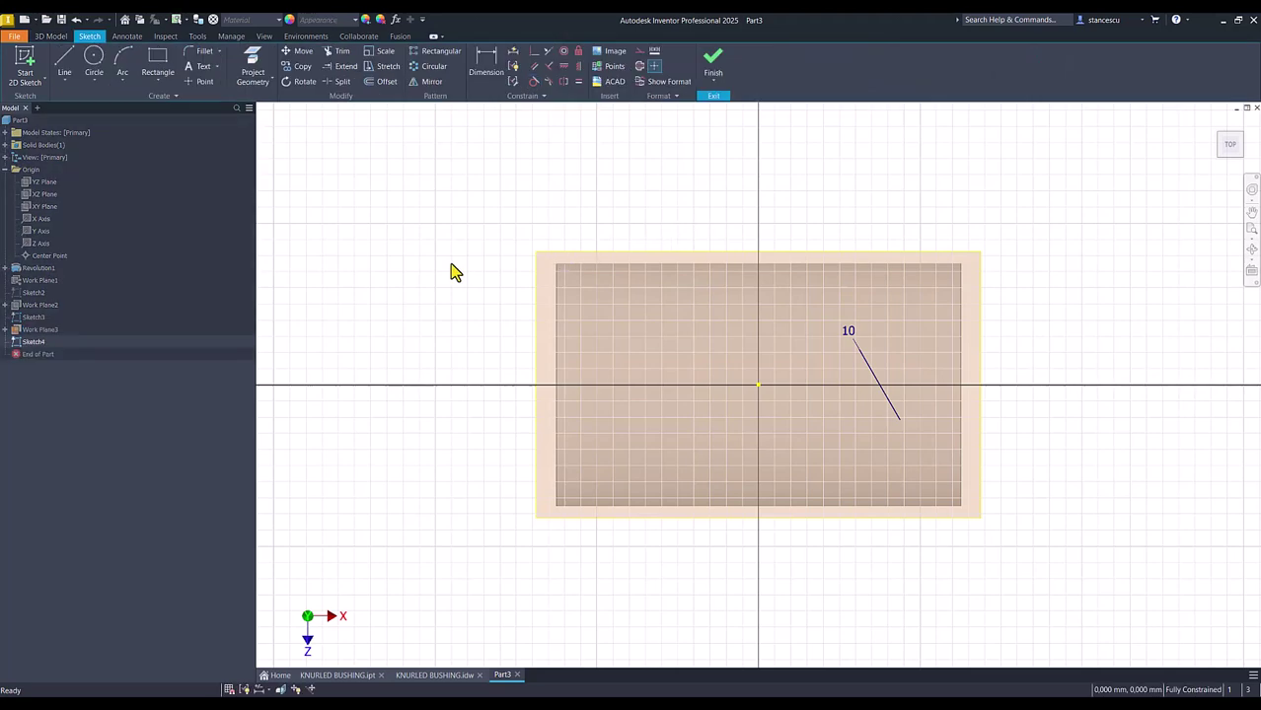
left_click(252, 65)
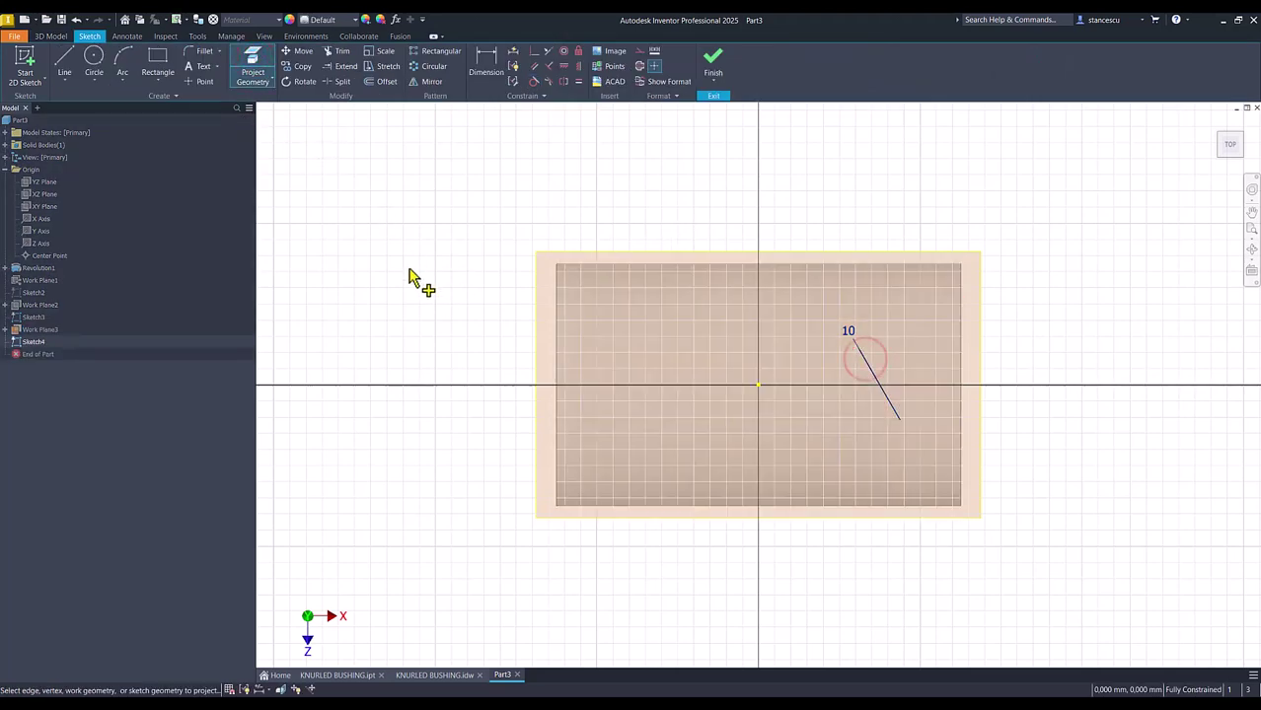
Step: Draw a line from the projected edge's midpoint, perpendicular to it, ending beyond the bushing's outline near its opposite end
left_click(65, 61)
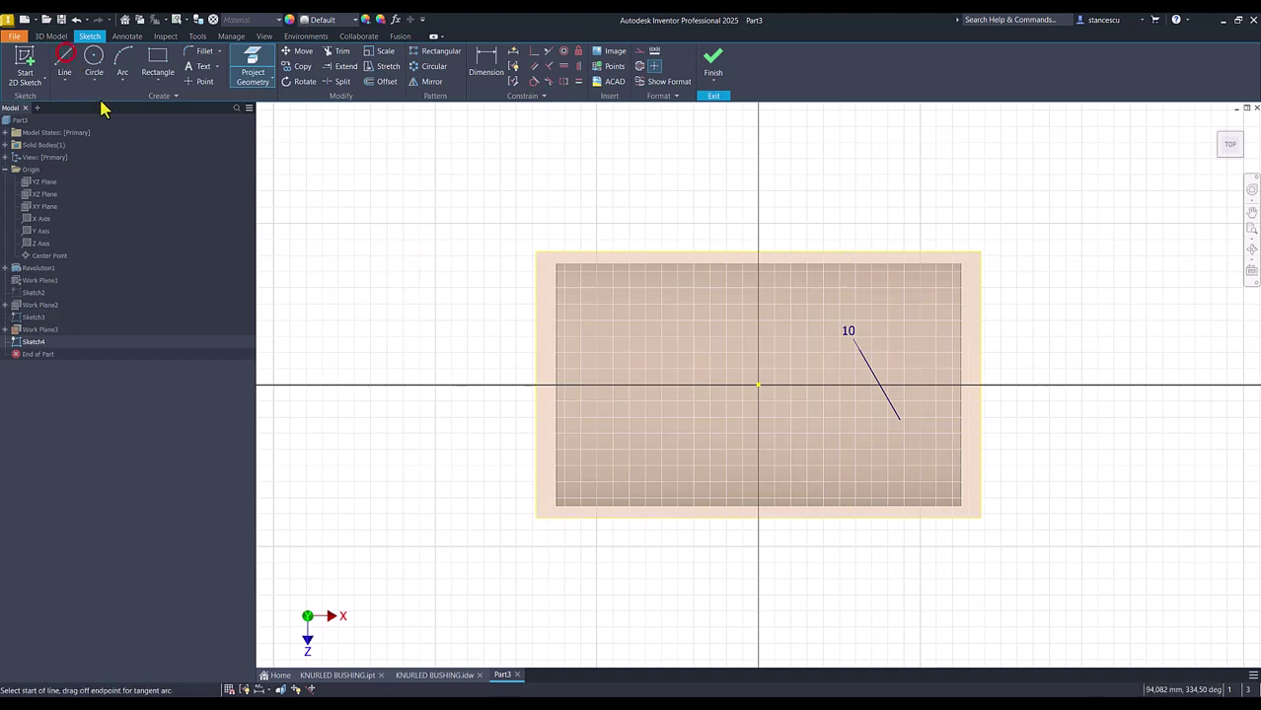
left_click(879, 384)
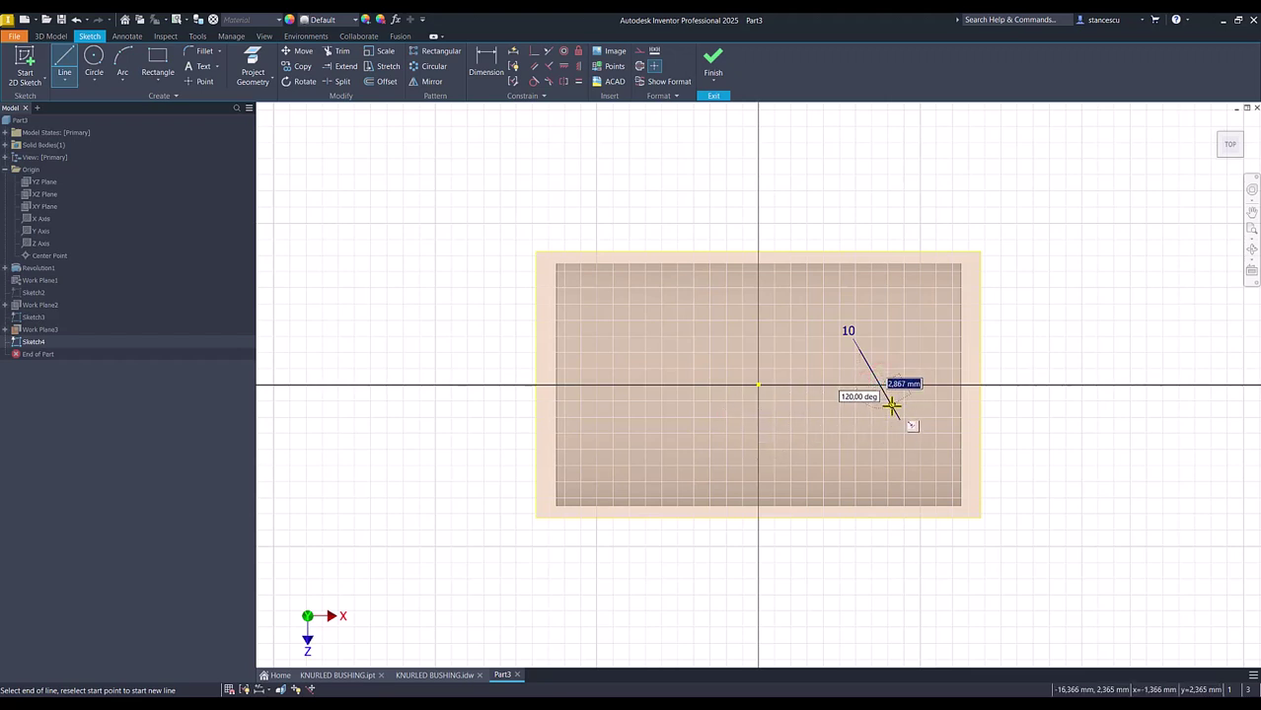
left_click(596, 548)
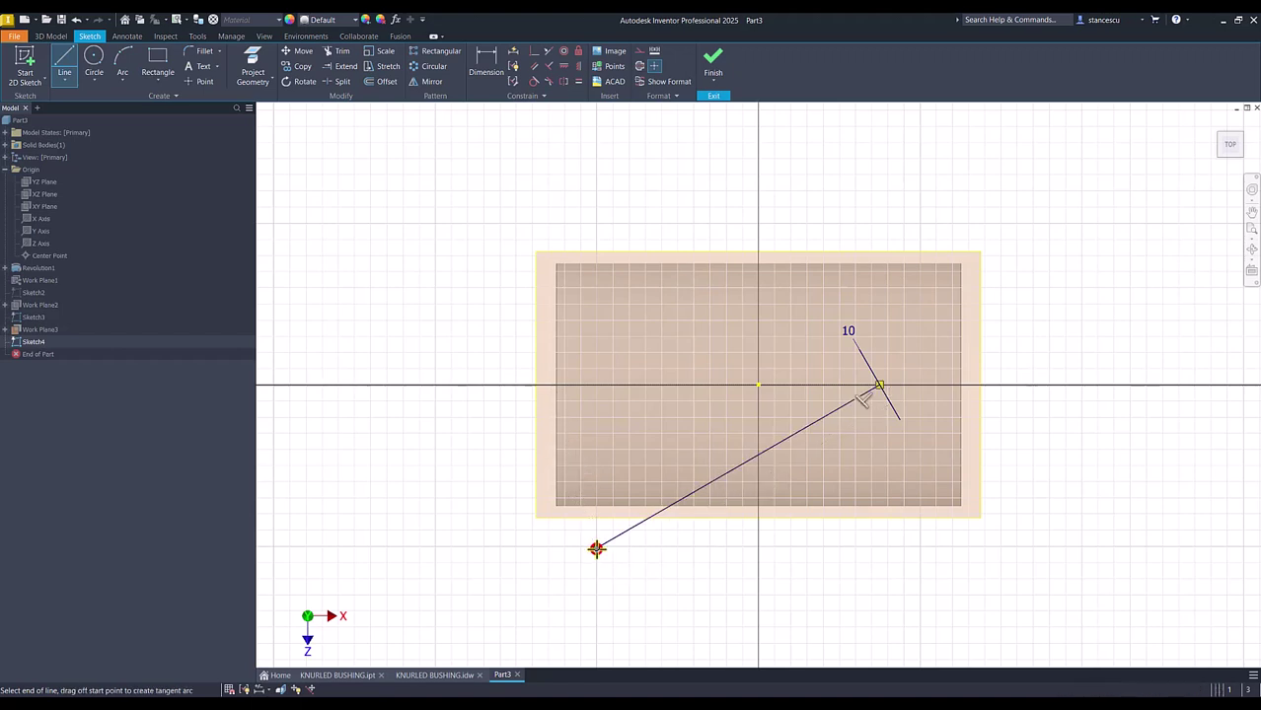
key("Escape")
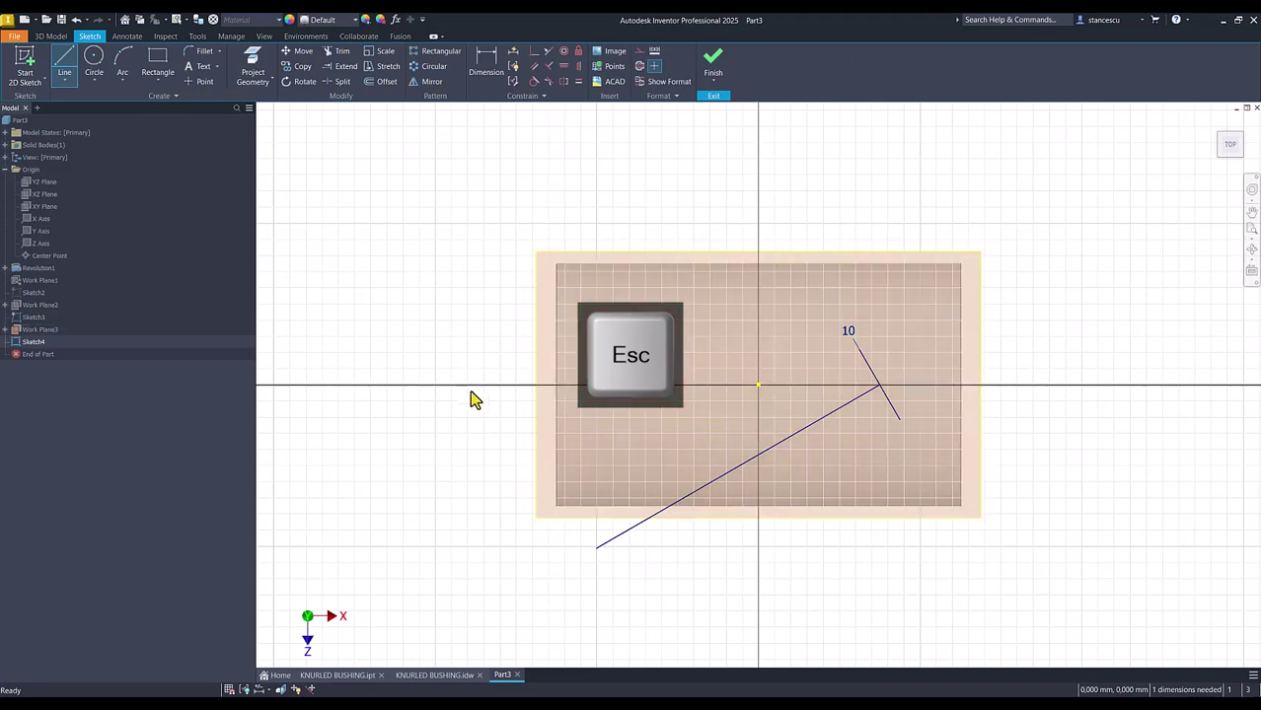
Step: Dimension the horizontal distance from the slanted line's free end to the nearest end edge of the bushing as 10 mm
left_click(485, 64)
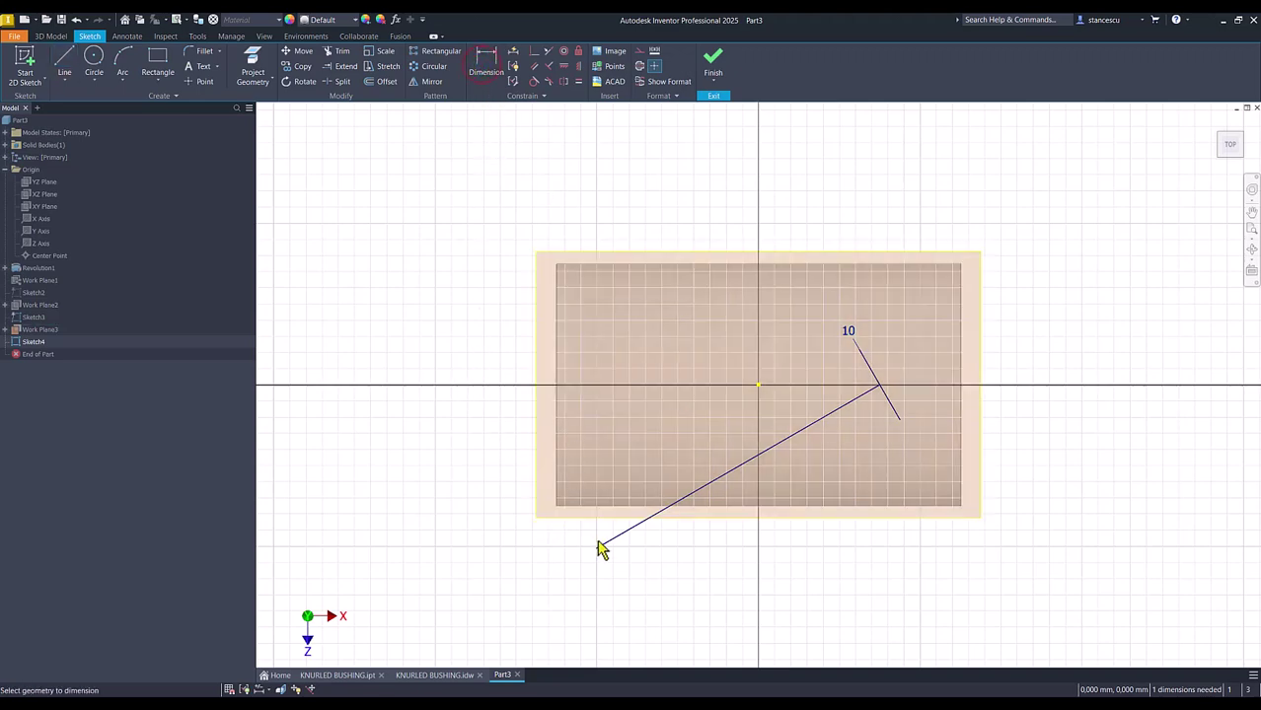
left_click(595, 548)
left_click(557, 493)
left_click(578, 611)
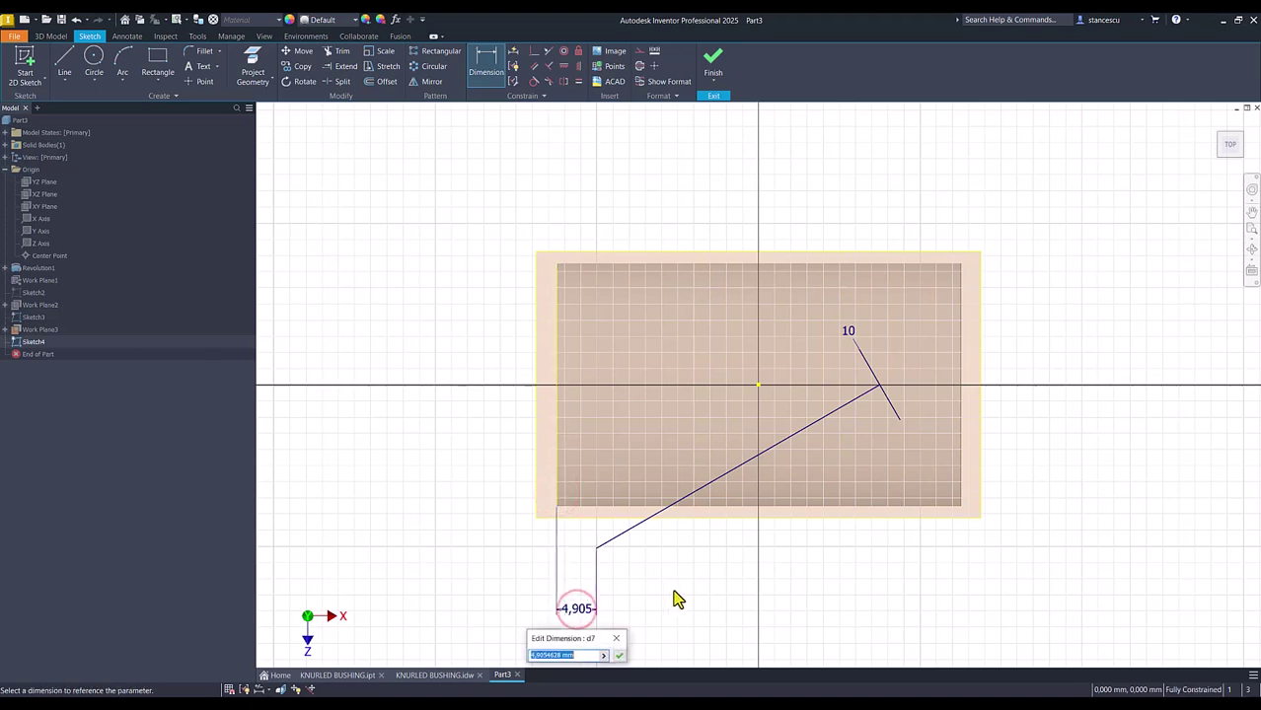
type("10")
key("Return")
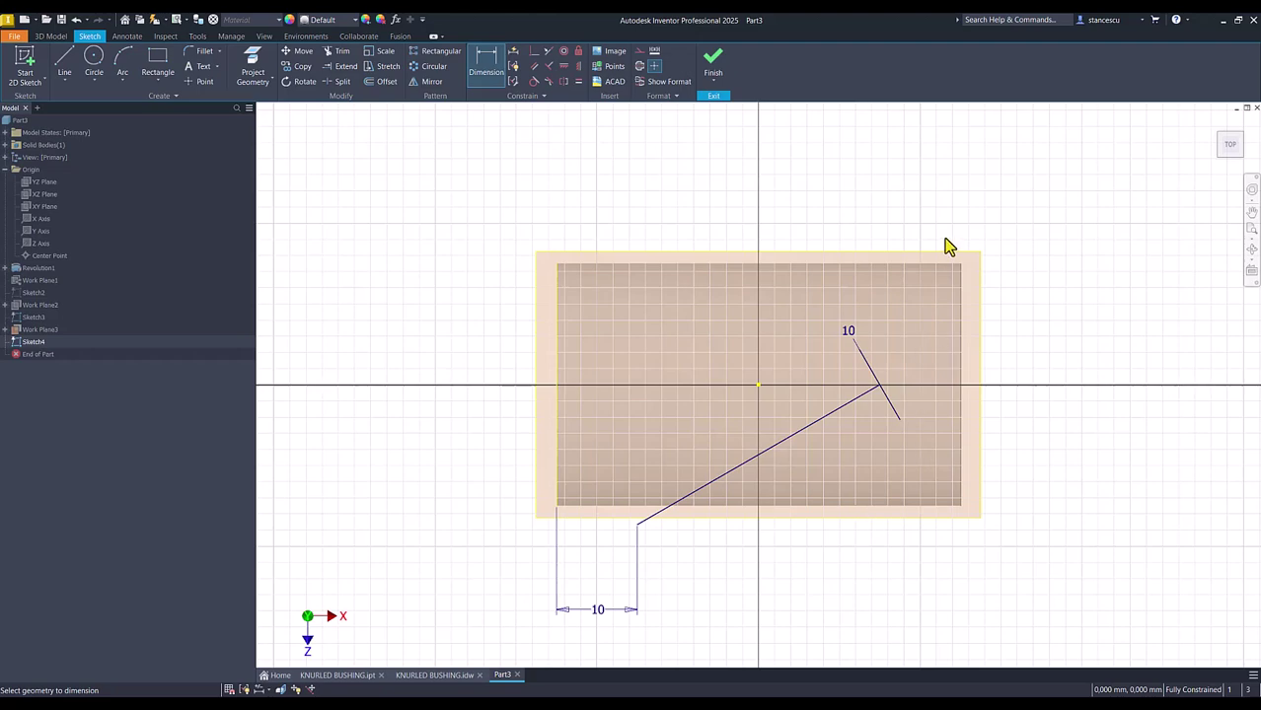
Step: Finish the path sketch and hide the tangent work plane
left_click(713, 65)
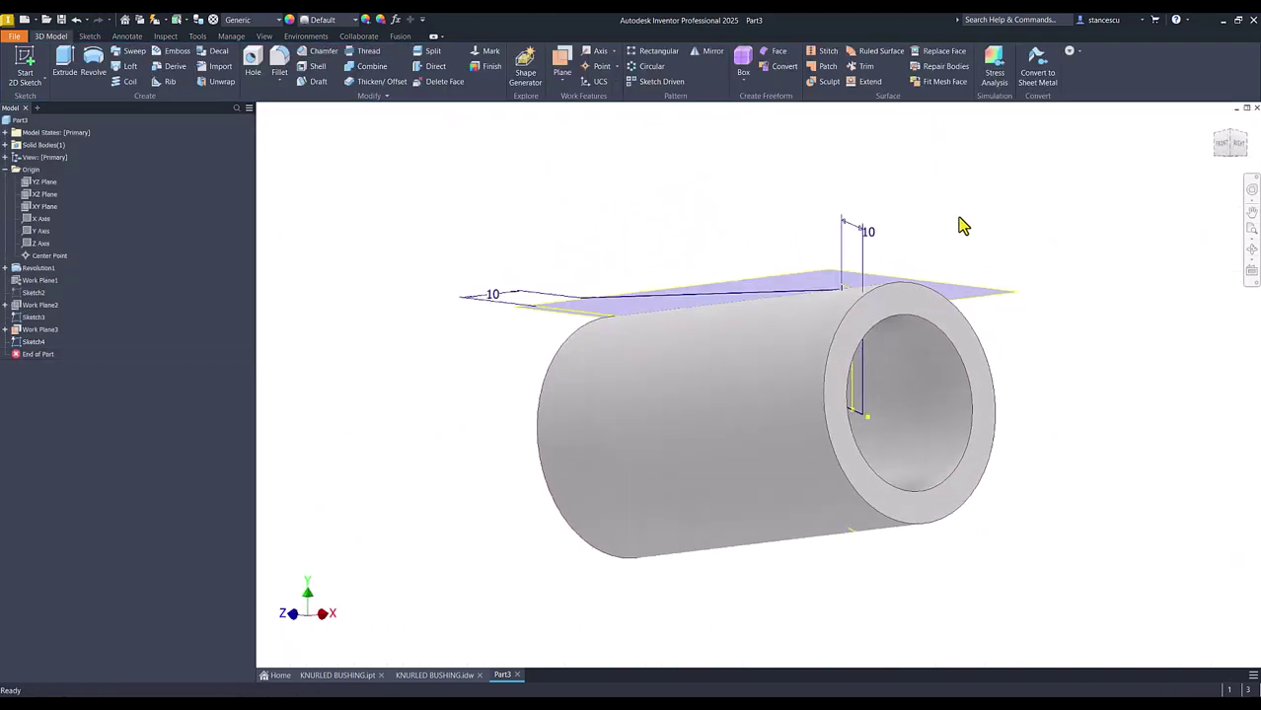
key("F6")
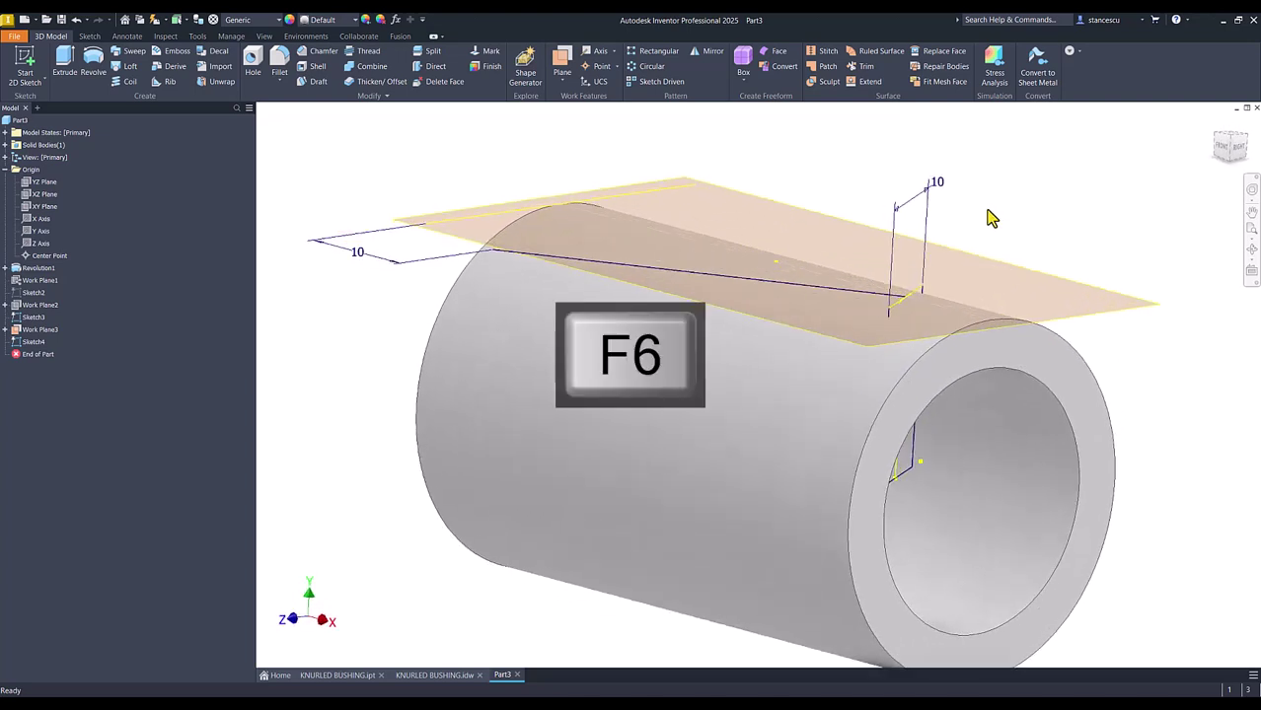
right_click(961, 315)
left_click(995, 326)
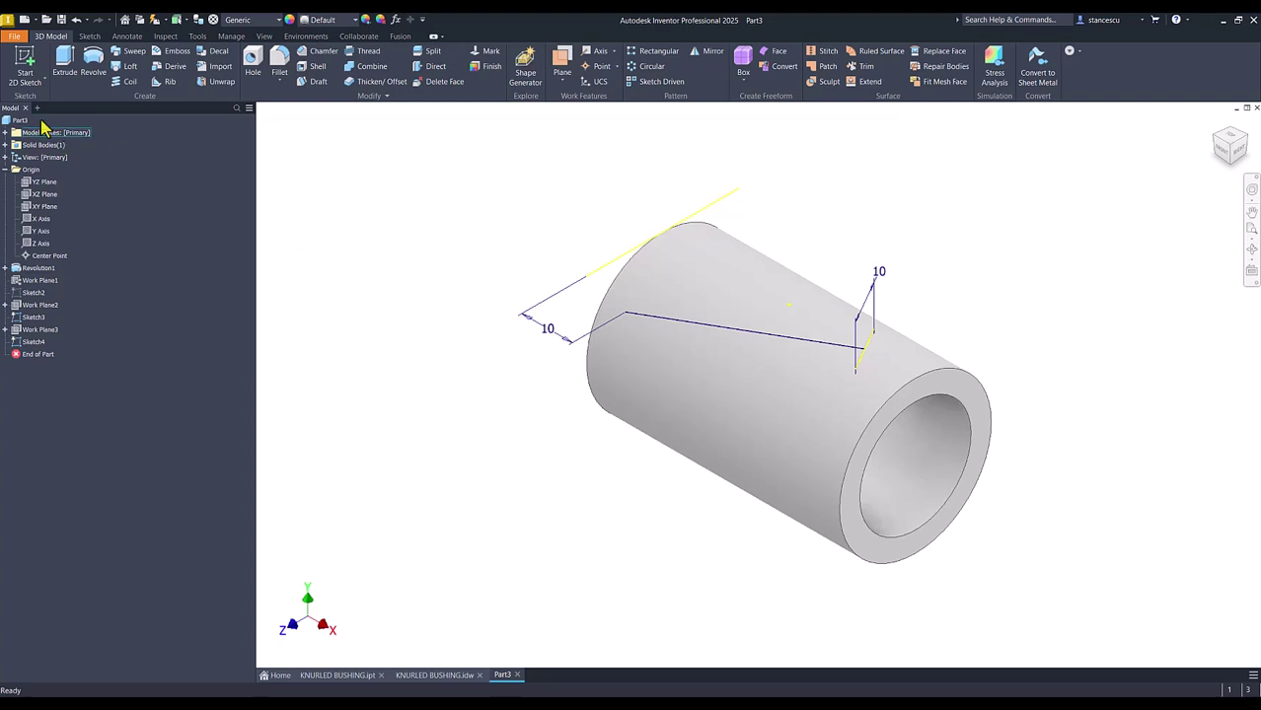
Step: In a new 3D sketch, project the slanted path line onto the bushing's outer cylindrical face with the Wrap to Surface output
left_click(26, 87)
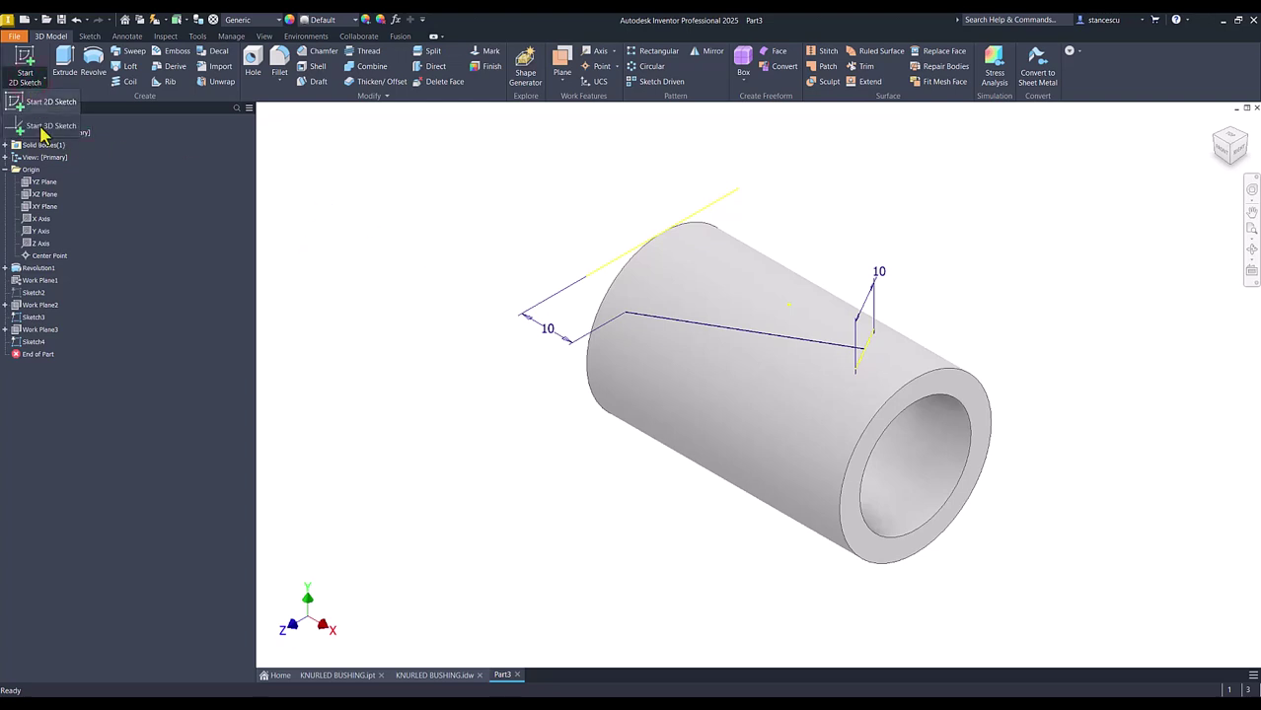
left_click(41, 128)
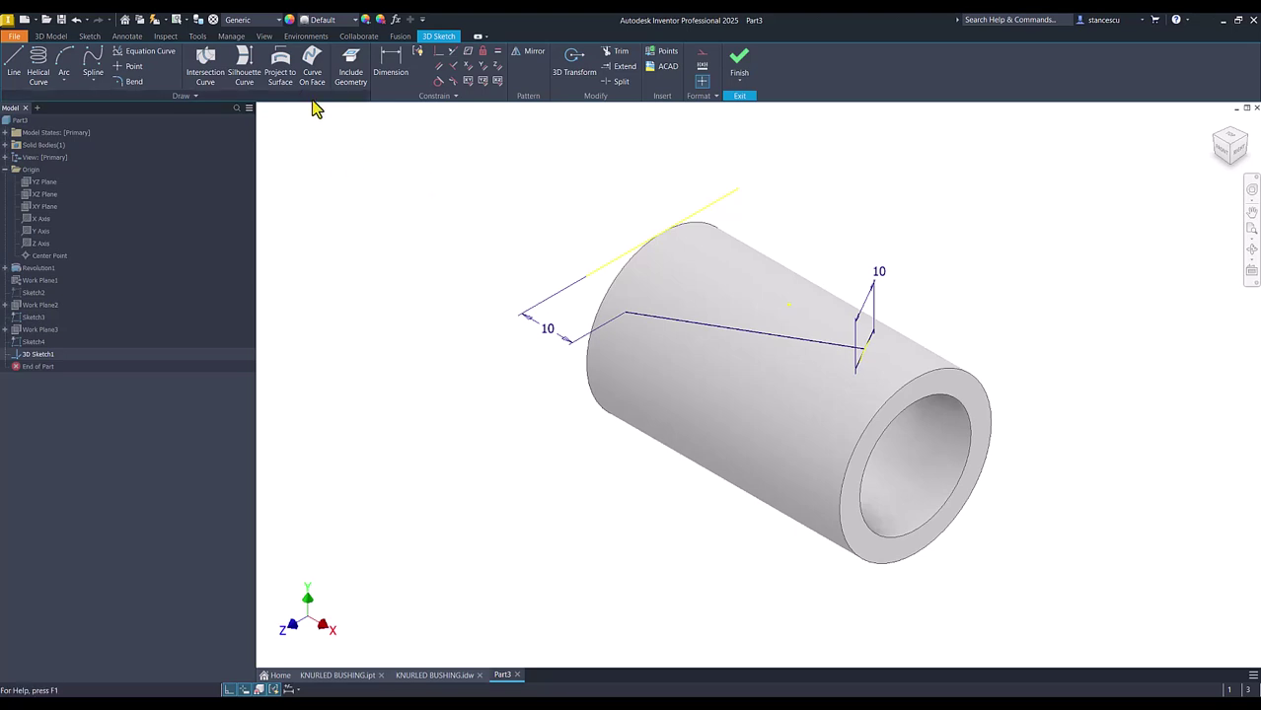
left_click(281, 64)
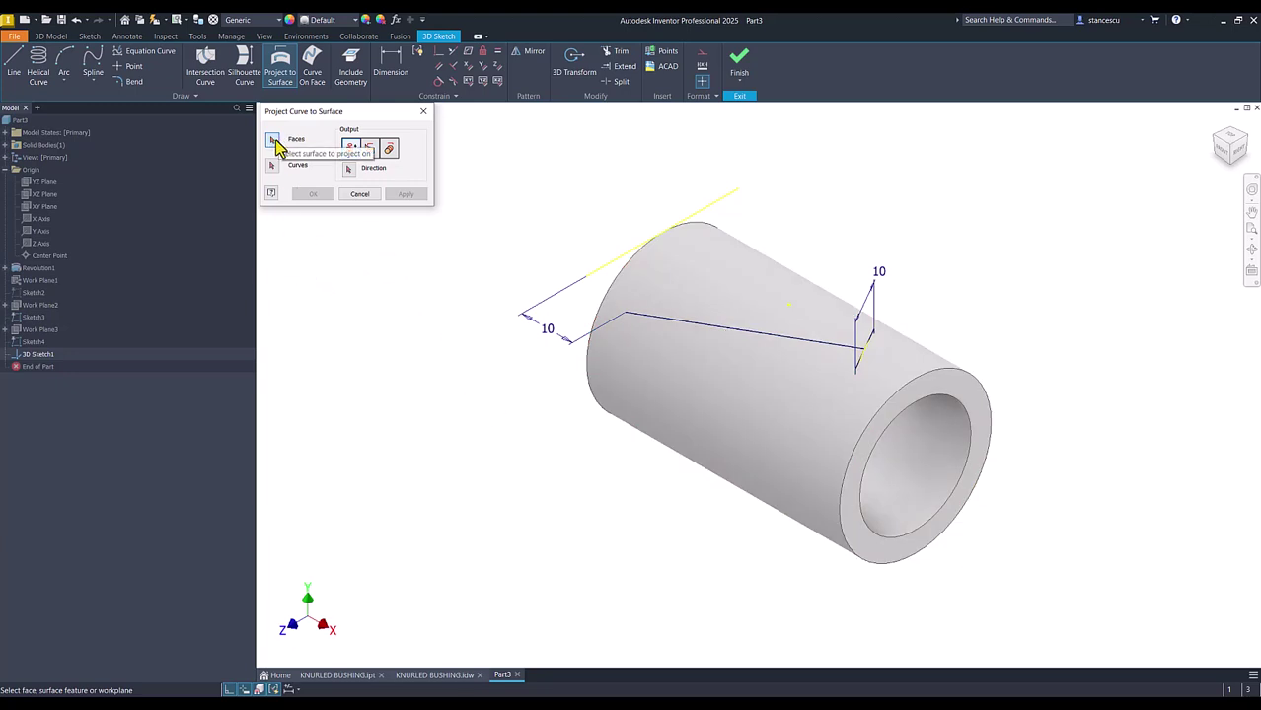
left_click(737, 452)
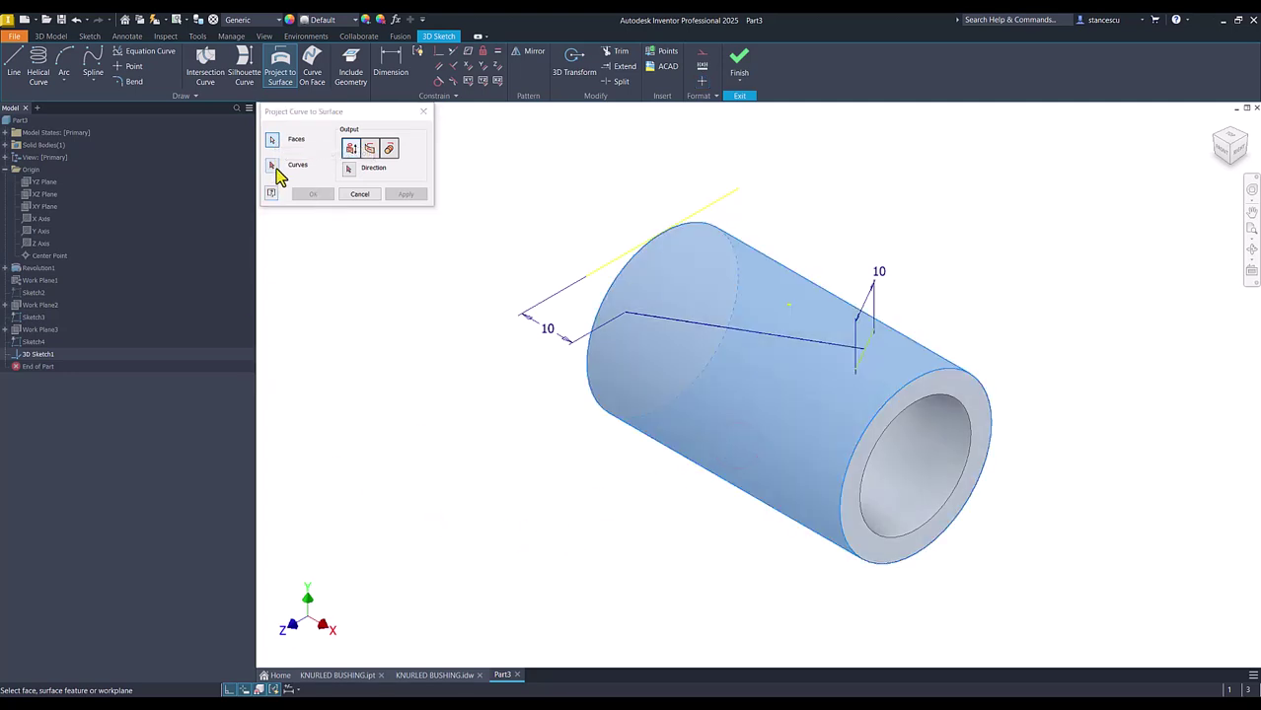
left_click(273, 166)
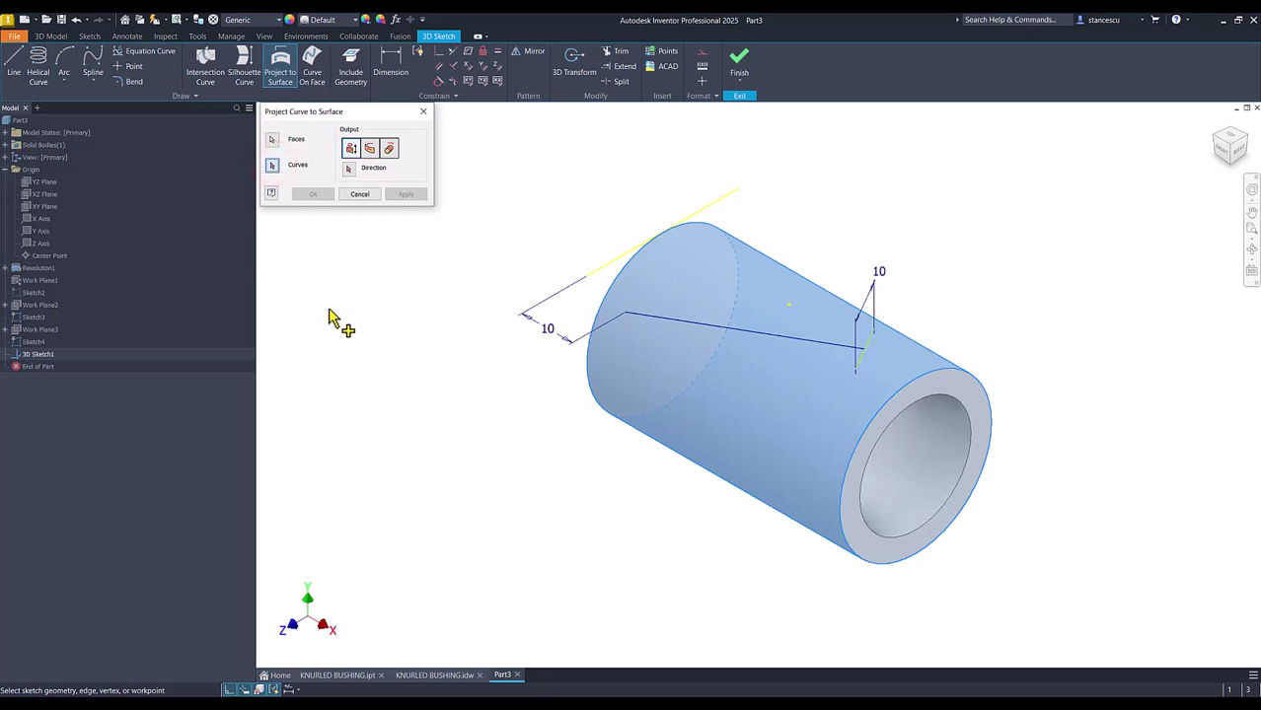
left_click(699, 326)
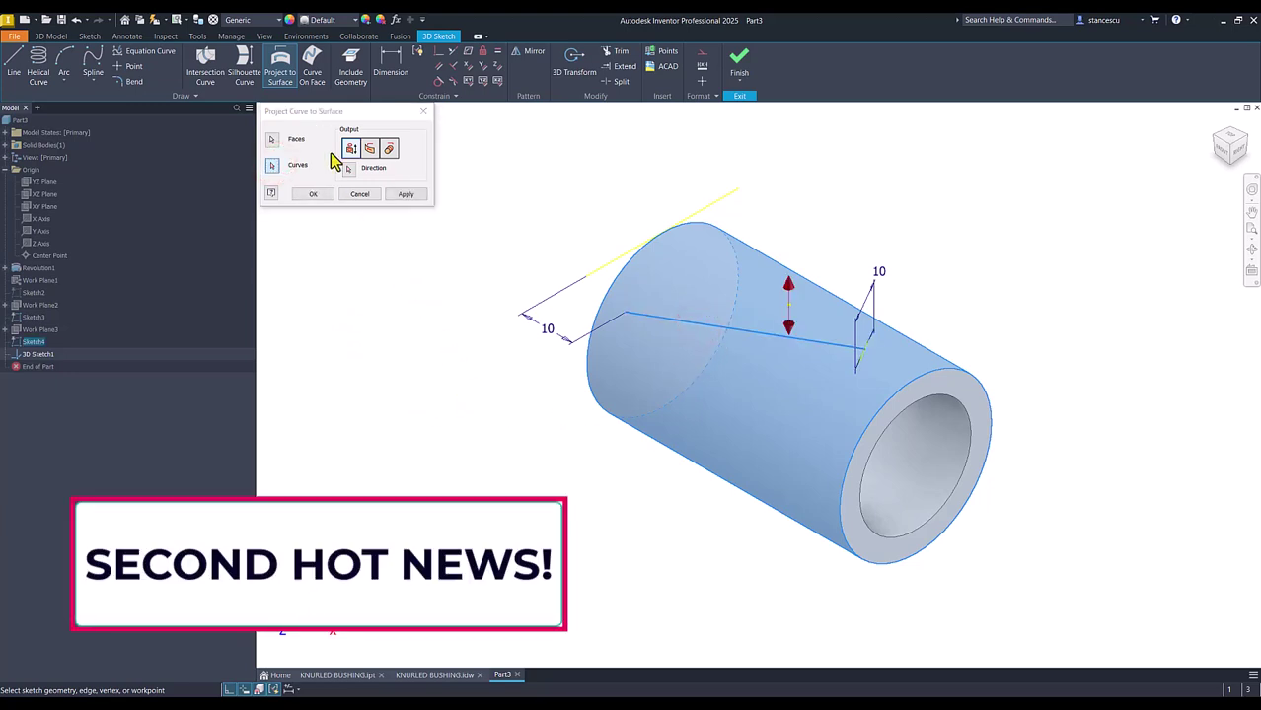
left_click(390, 149)
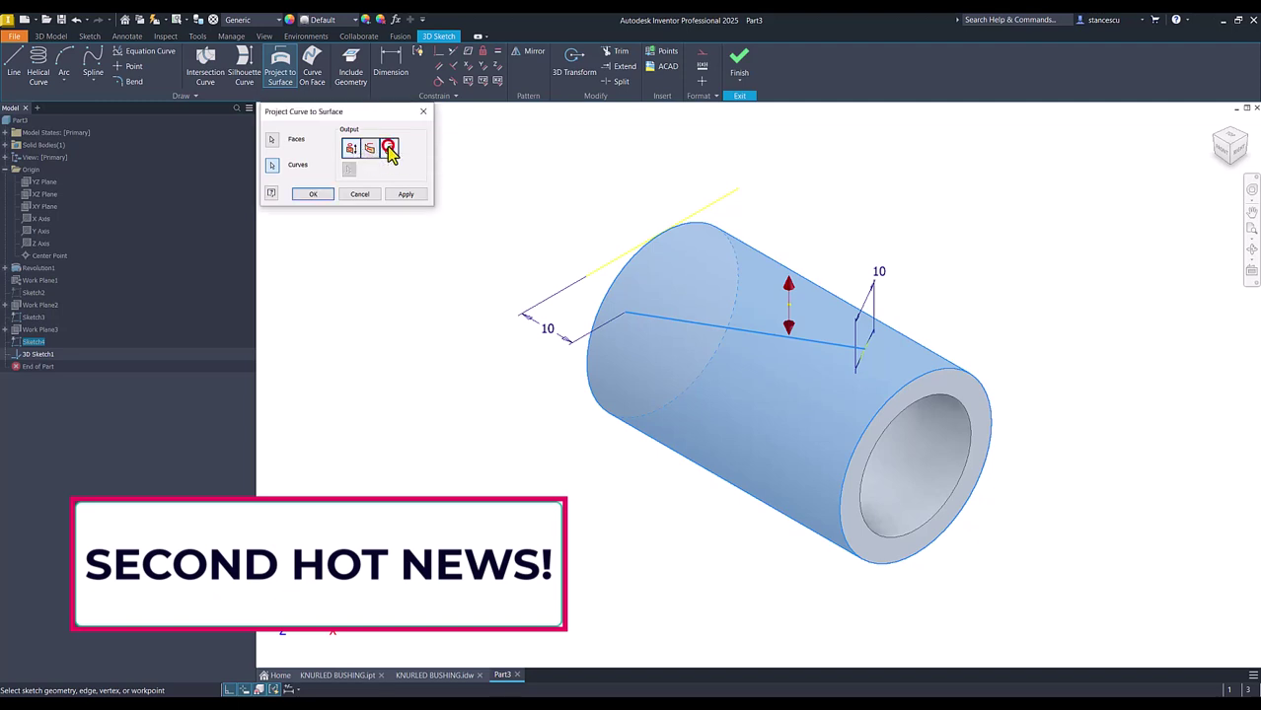
left_click(313, 195)
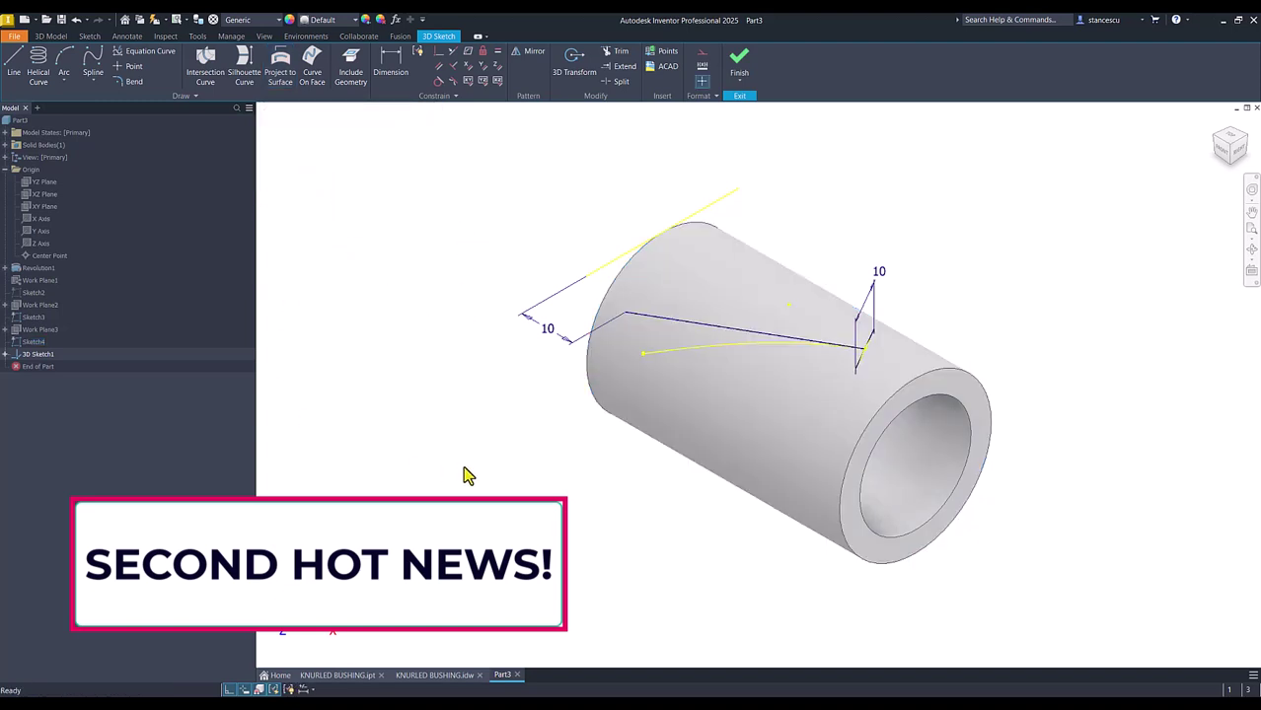
Step: Finish the 3D sketch and hide the flat sketch that contains the slanted line
mouse_move(717, 397)
middle_mouse_down("shift")
mouse_move(818, 338)
mouse_move(693, 363)
mouse_move(794, 413)
mouse_move(721, 340)
mouse_move(706, 262)
mouse_move(757, 341)
mouse_move(912, 357)
mouse_move(745, 341)
mouse_move(556, 404)
middle_mouse_up("shift")
key("F6")
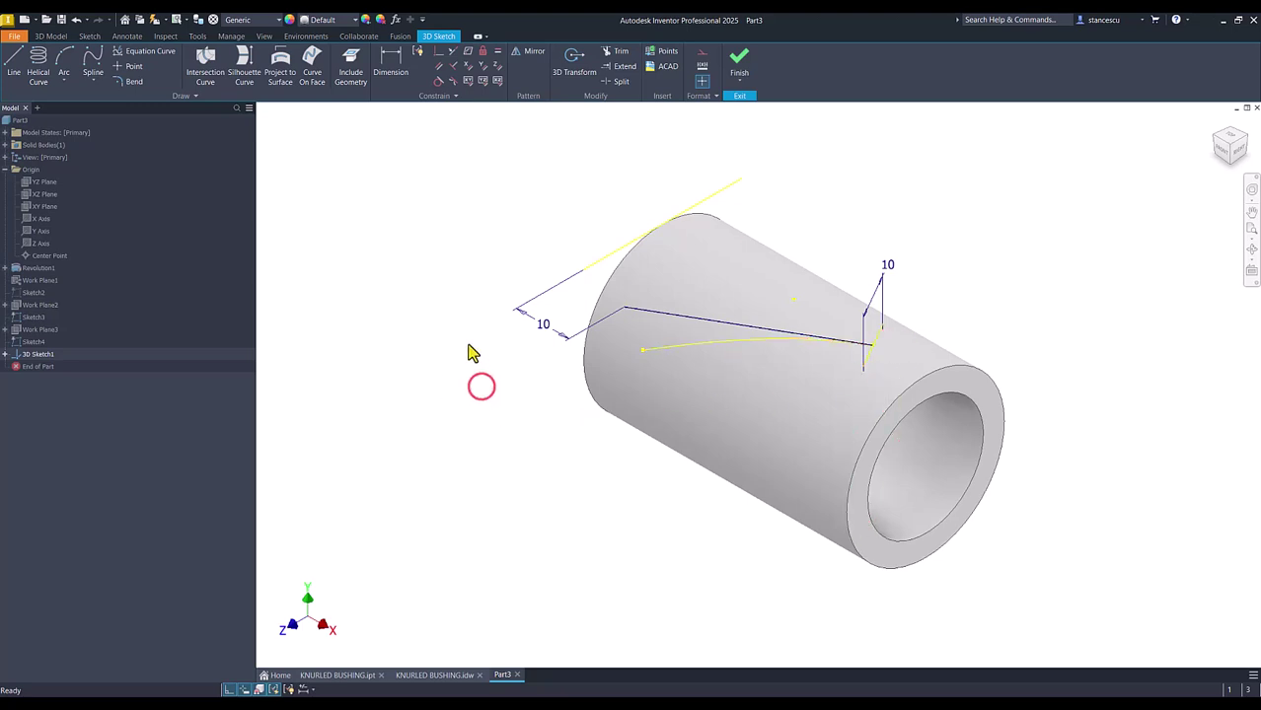
left_click(732, 64)
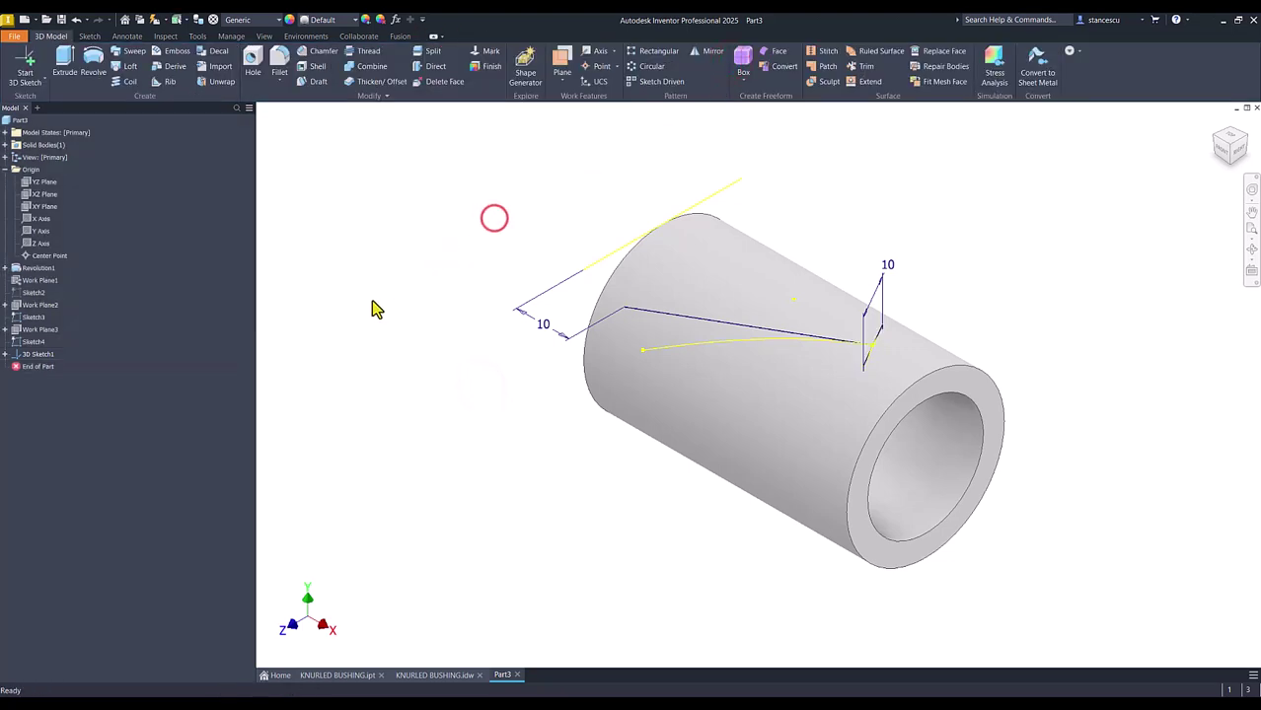
right_click(23, 344)
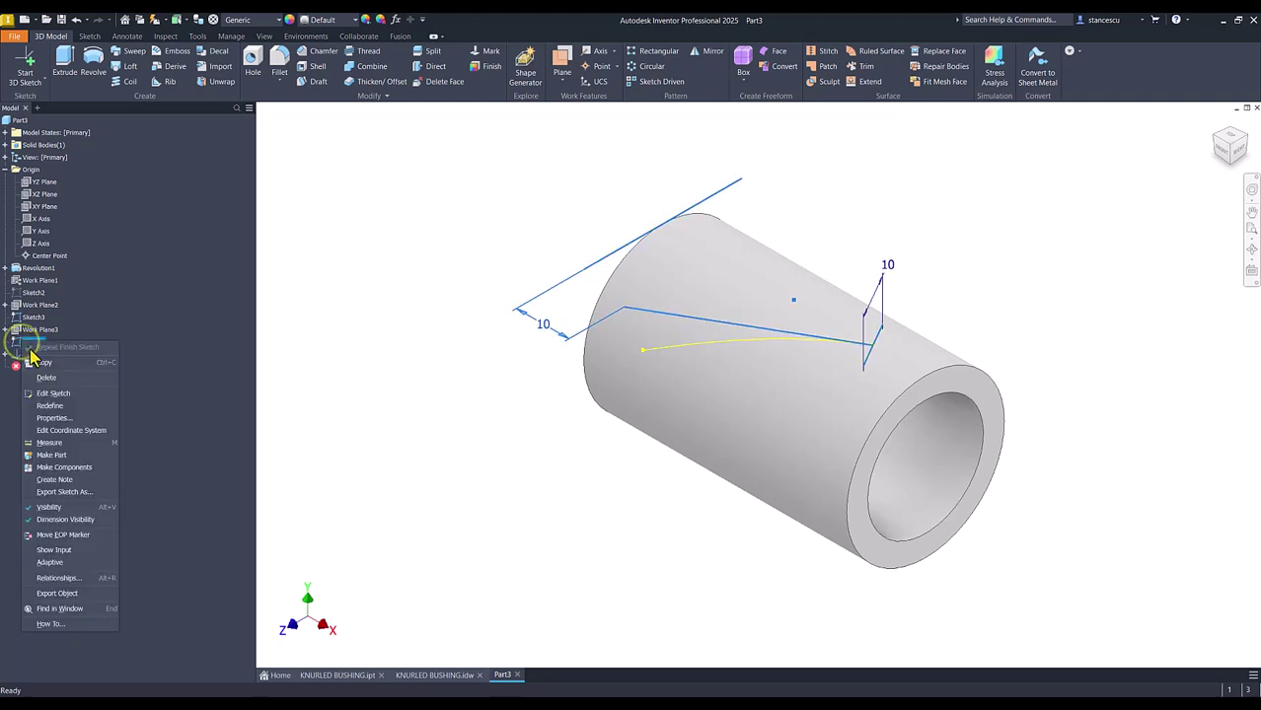
left_click(49, 507)
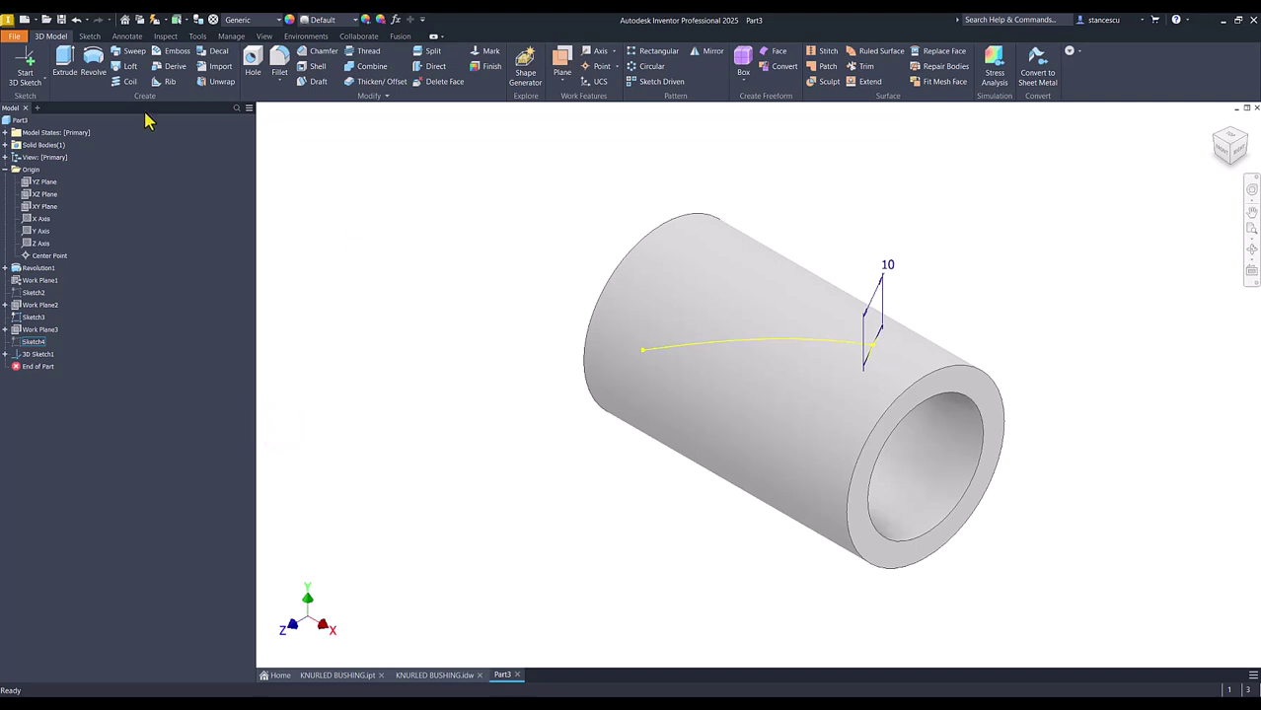
Step: Sweep all regions of the slot rectangle along the wrapped curve as a cut, with 0 deg taper and twist
left_click(130, 55)
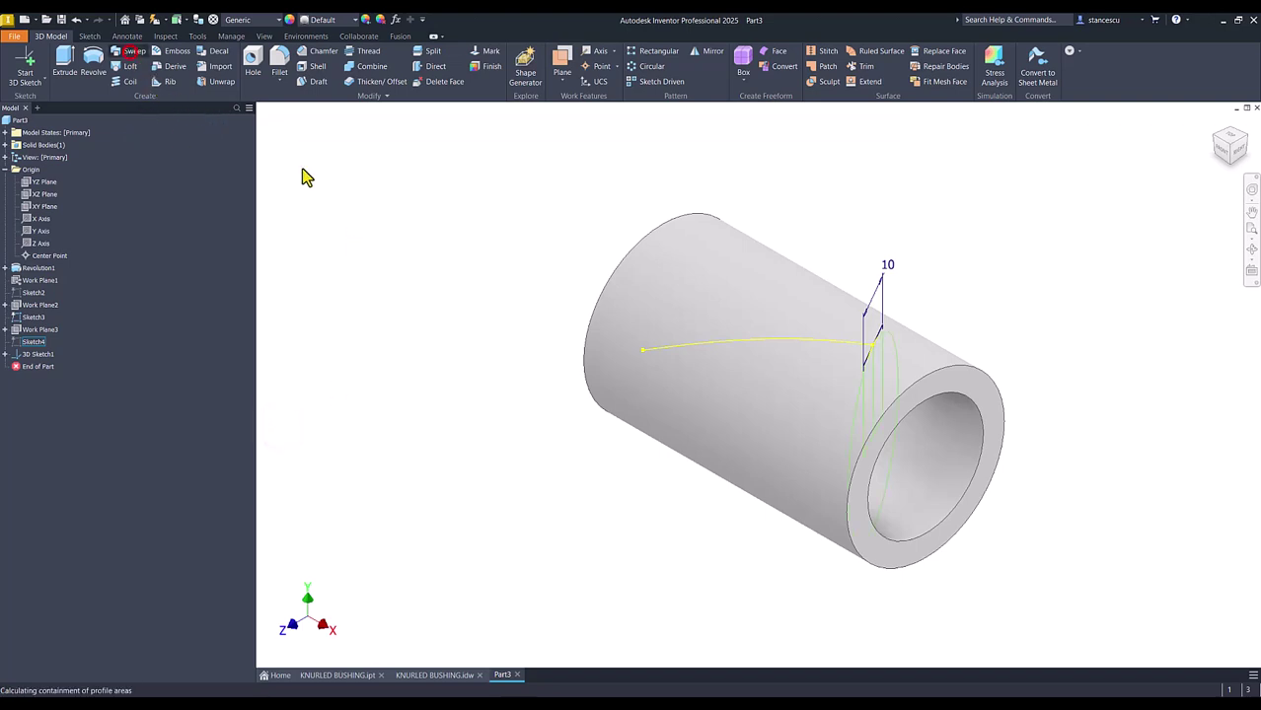
left_click(883, 376)
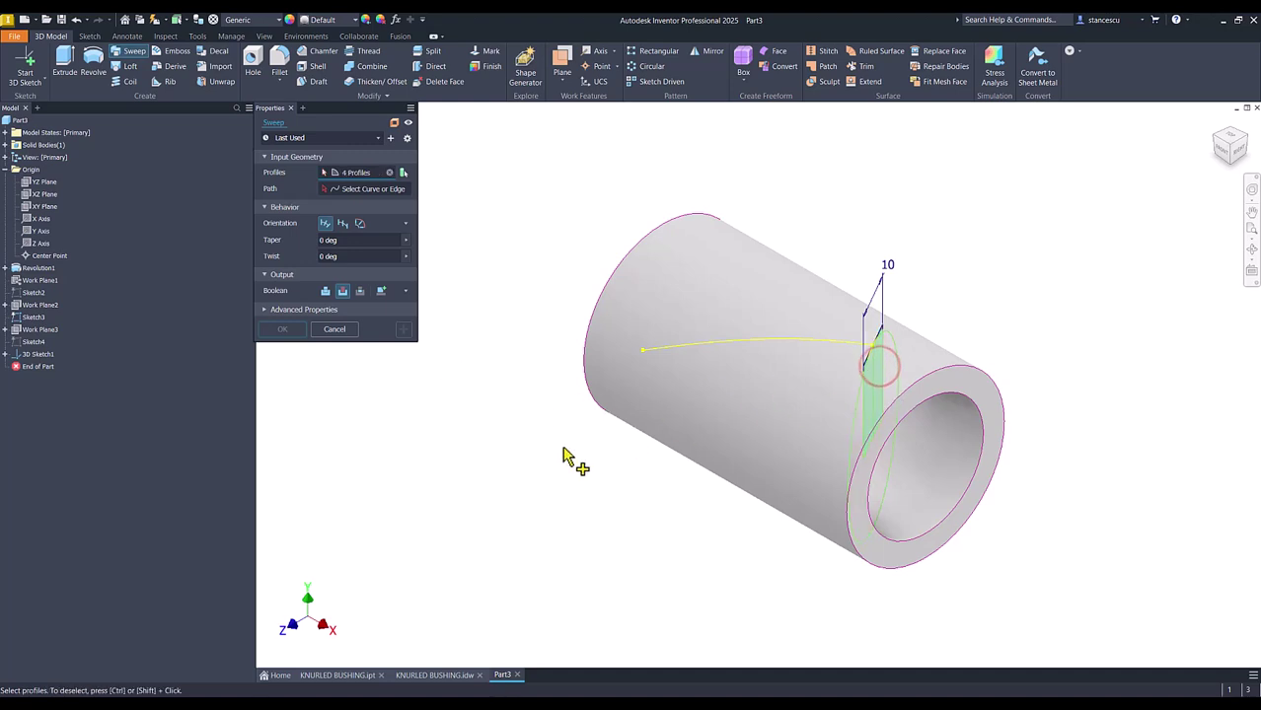
scroll(1016, 296, "up", 8)
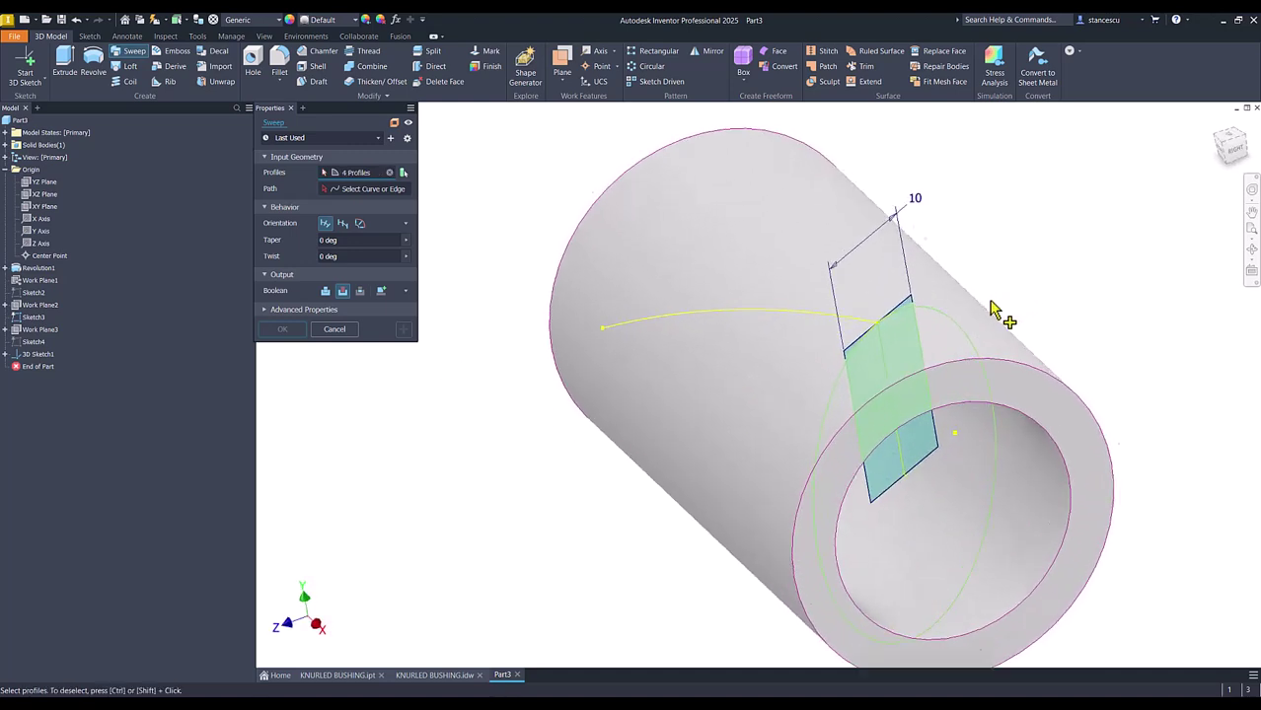
scroll(681, 390, "down", 3)
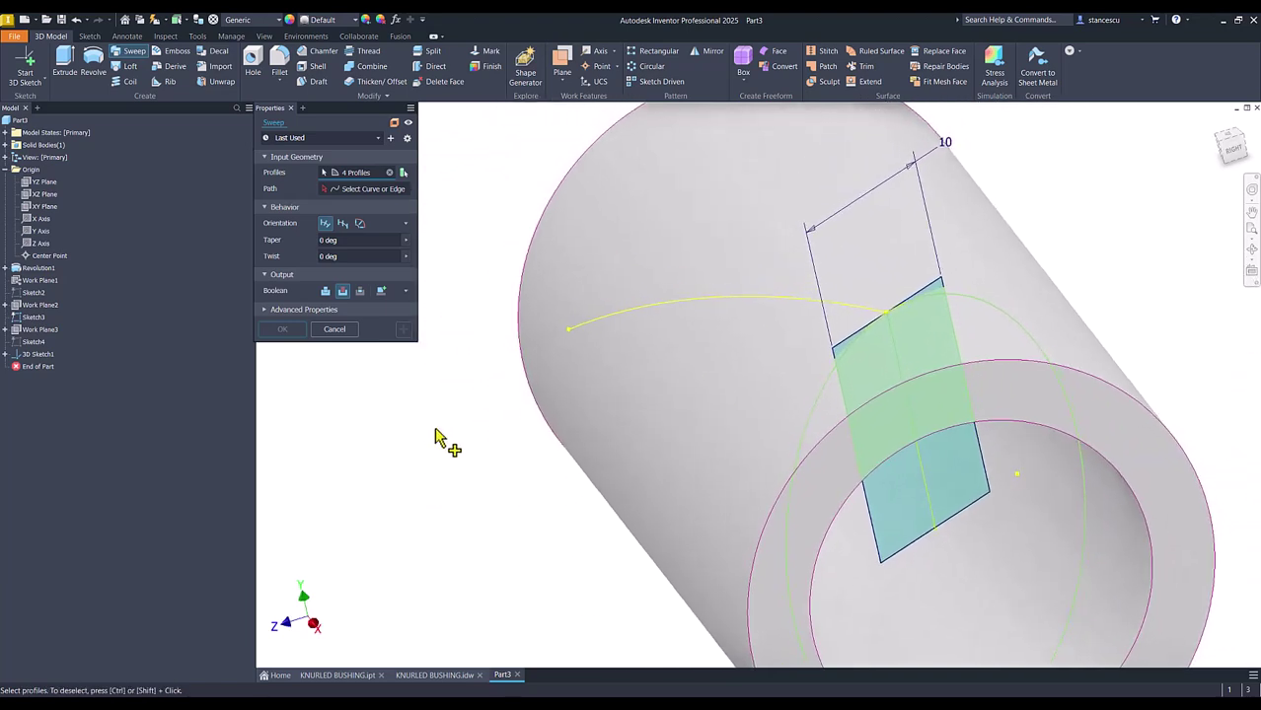
left_click(371, 190)
left_click(623, 324)
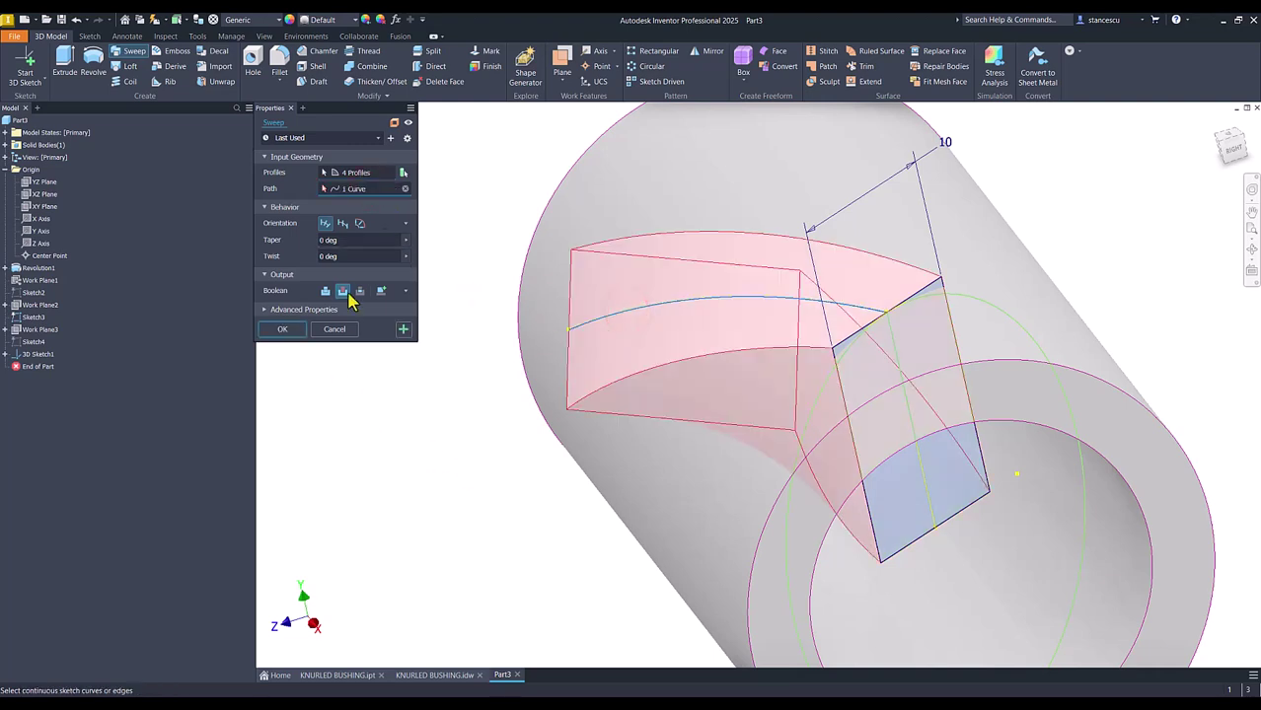
left_click(295, 330)
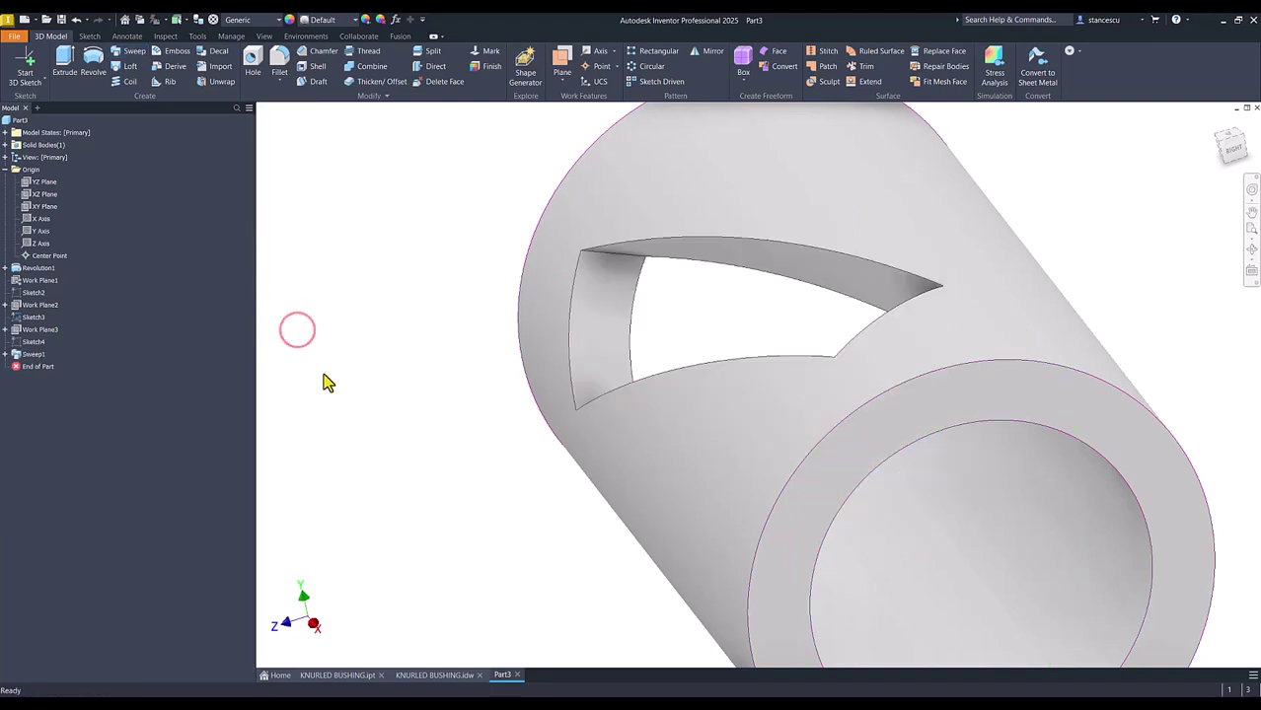
key("F6")
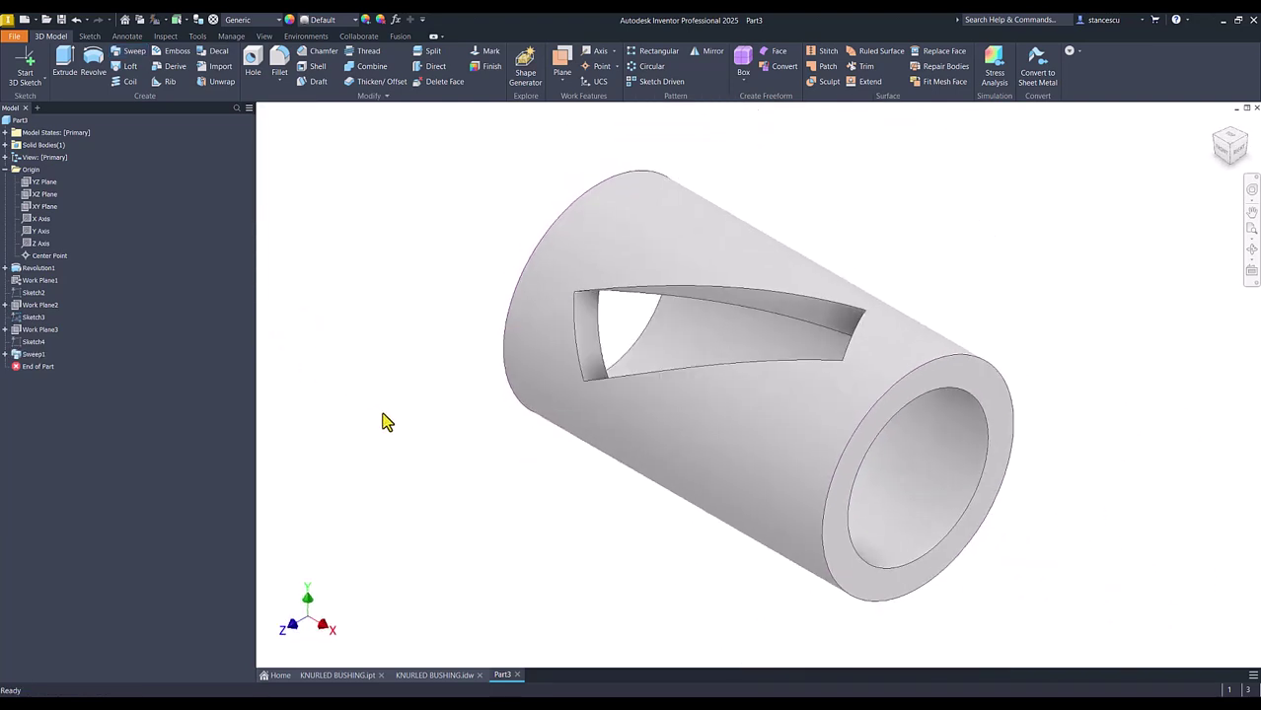
middle_click_drag(386, 415, 443, 452, "shift")
key("F6")
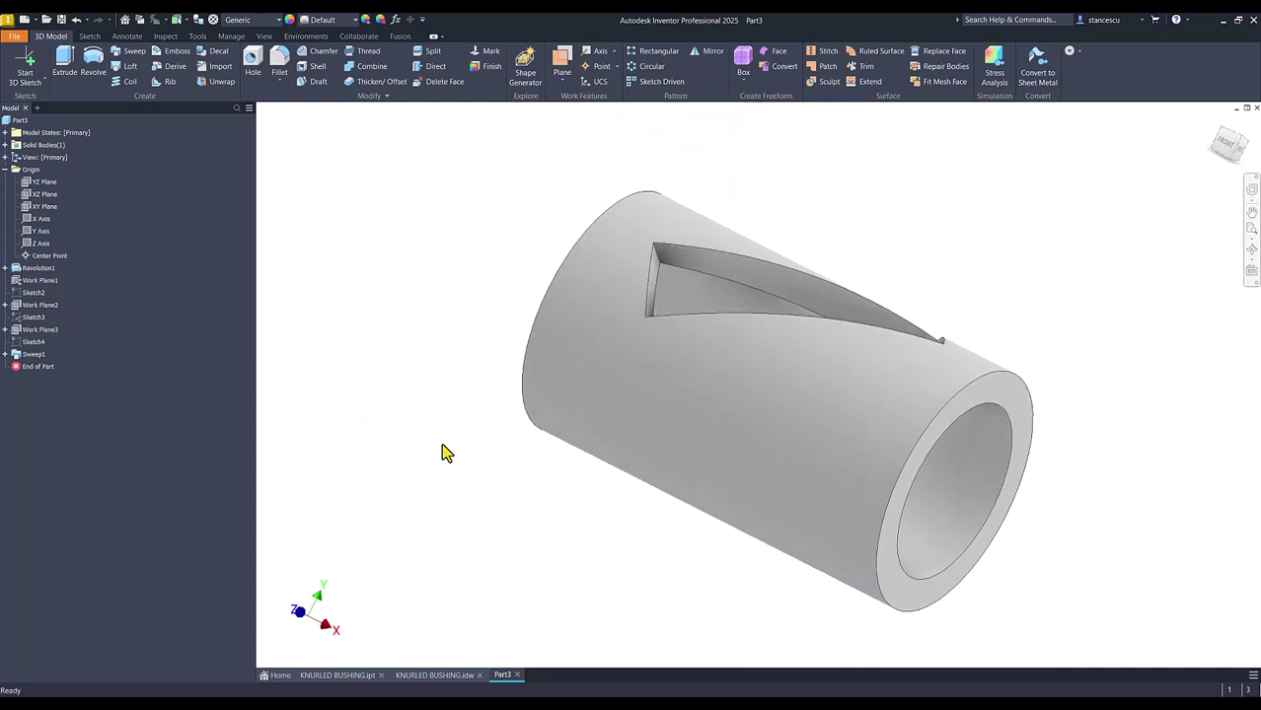
key("F6")
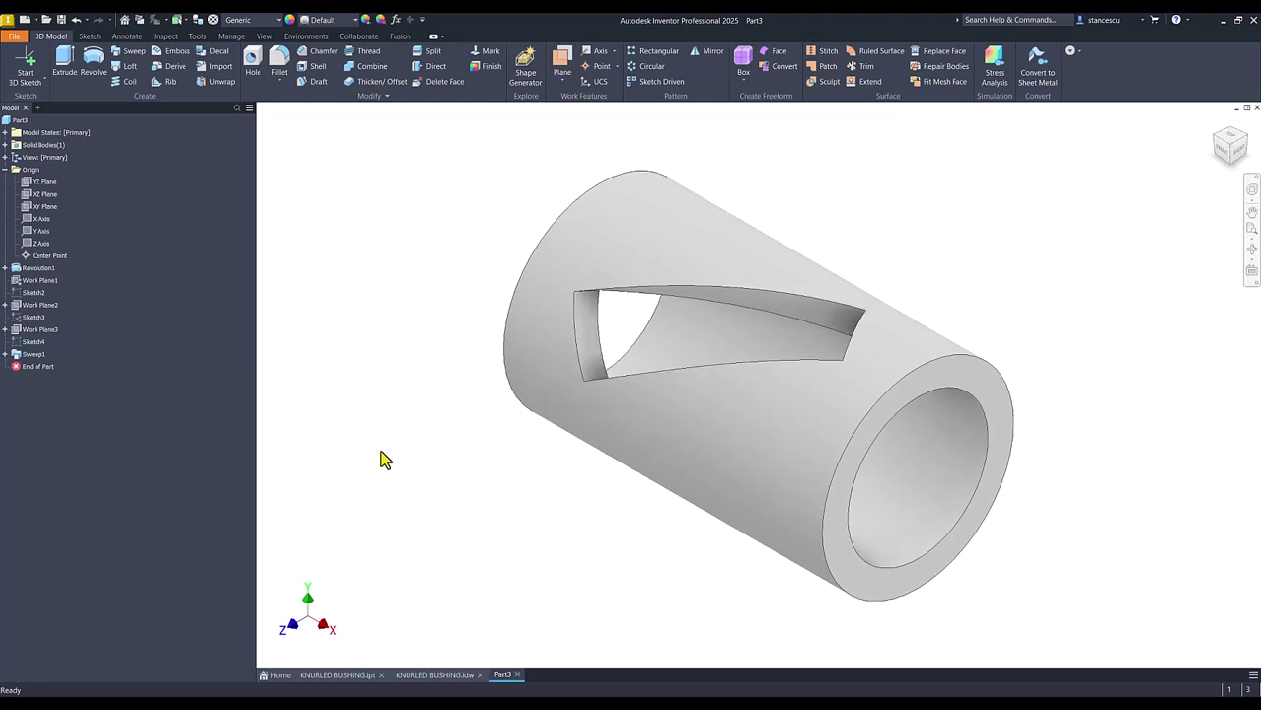
Step: Sketch a line on the slot's far end face joining the midpoints of its outer and inner curved edges, and finish the sketch
right_click_drag(430, 211, 436, 234)
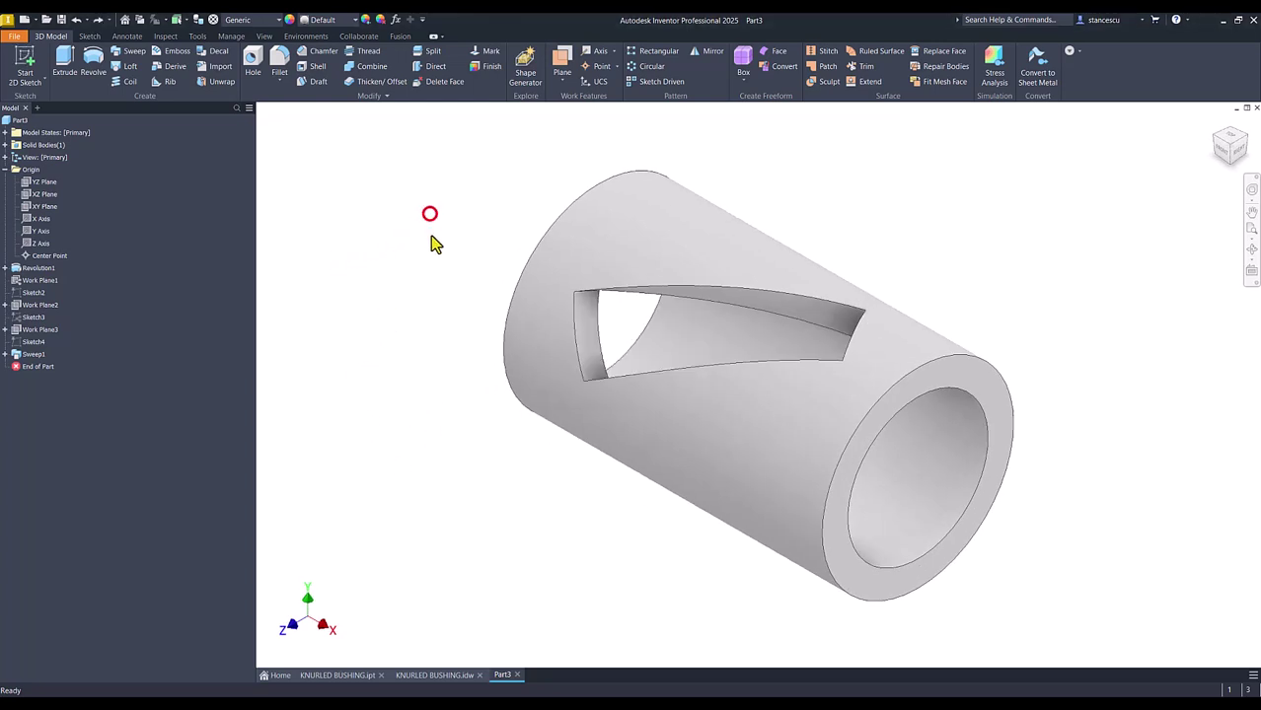
left_click(589, 326)
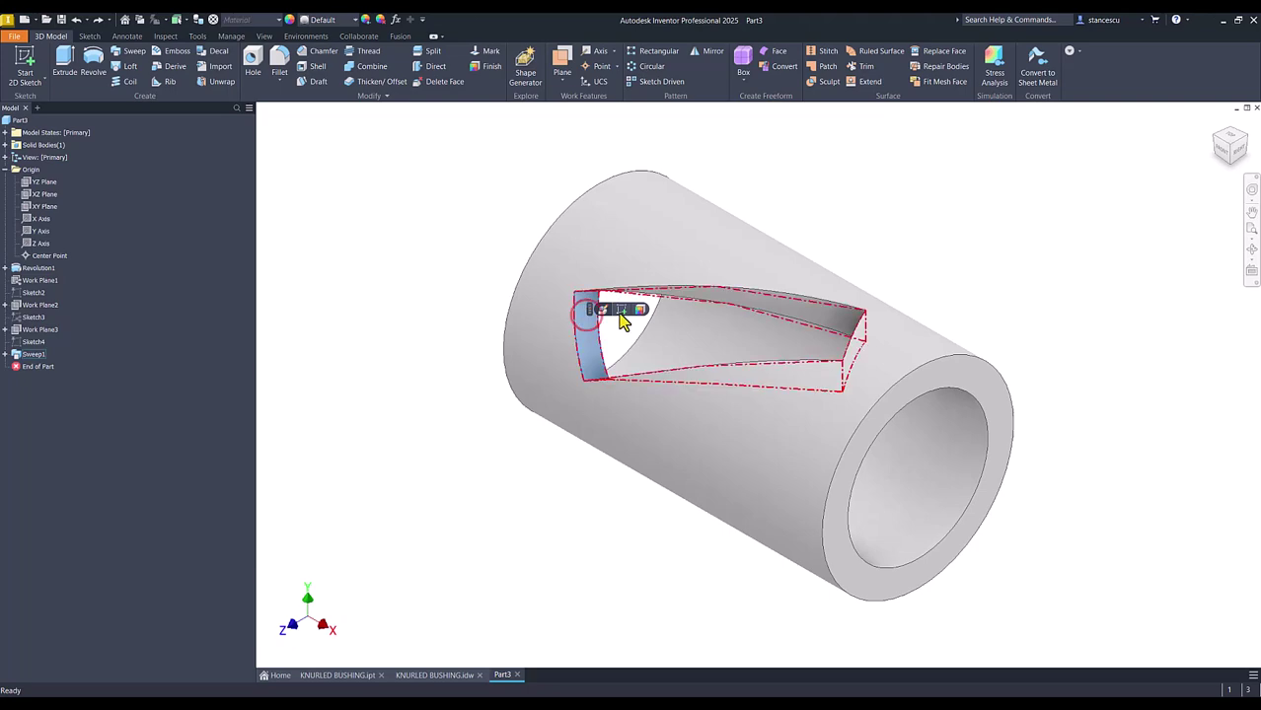
left_click(624, 310)
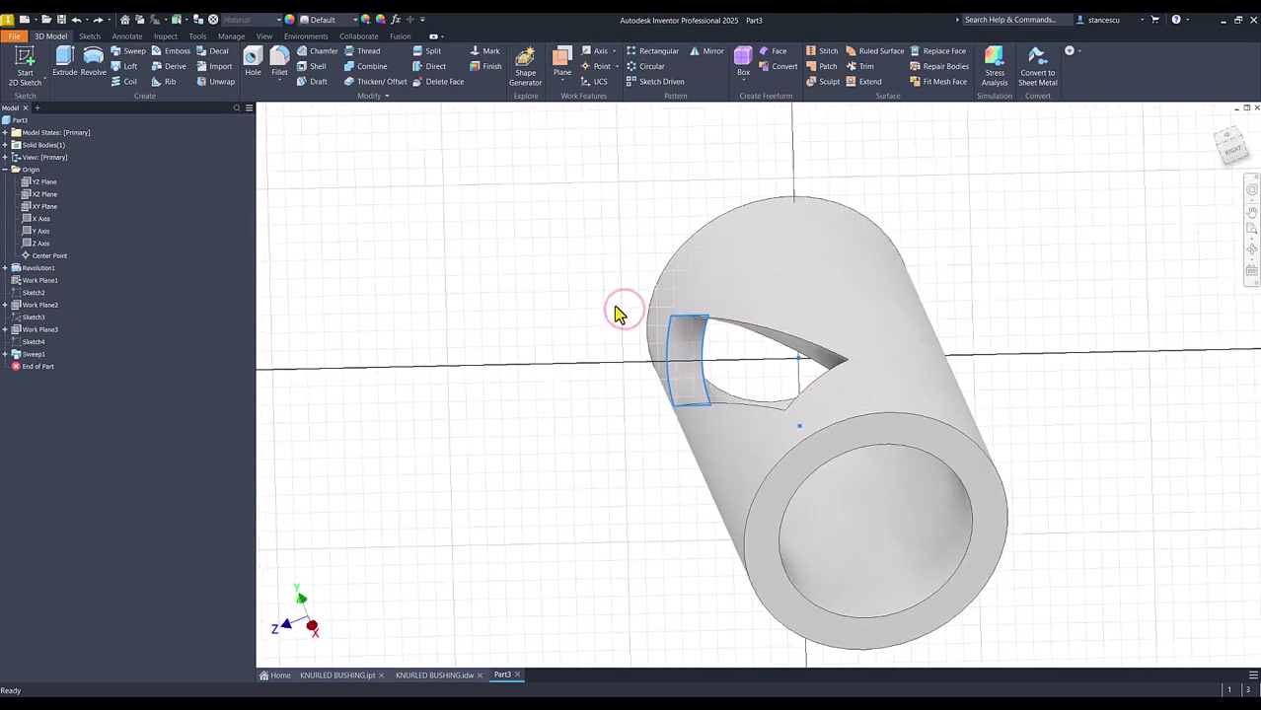
left_click(64, 61)
left_click(691, 374)
double_click(726, 374)
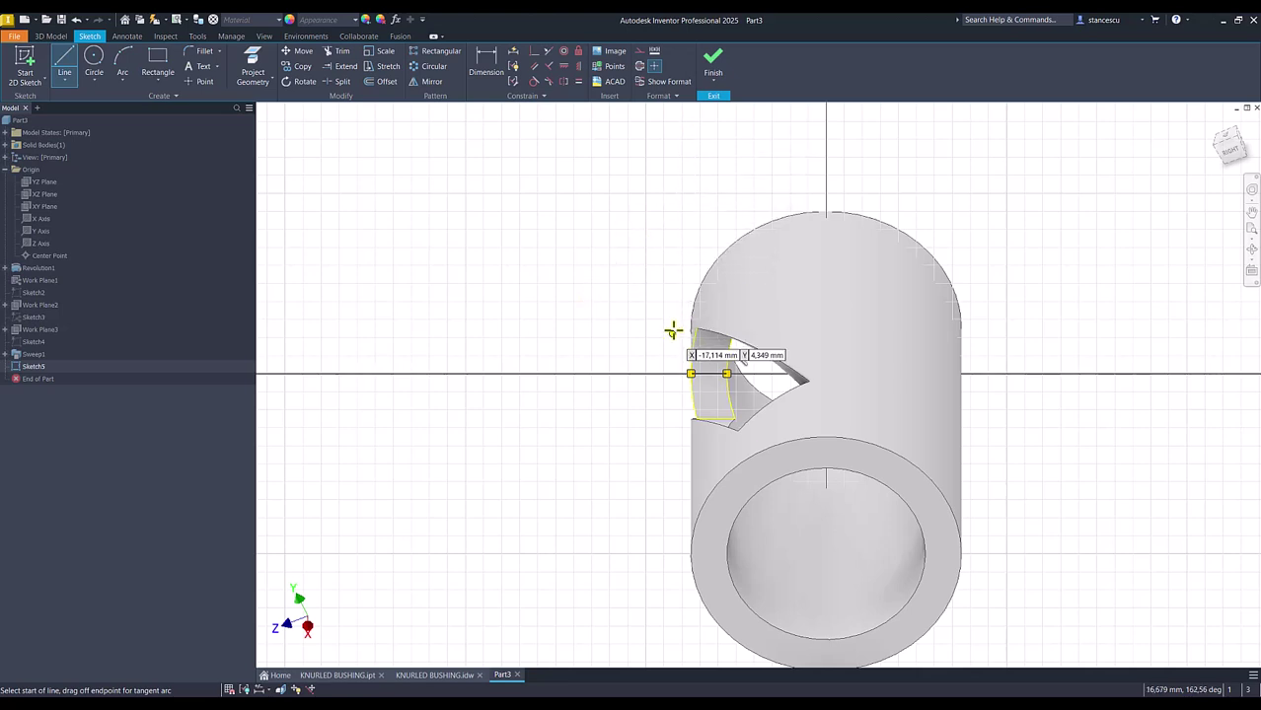
left_click(712, 67)
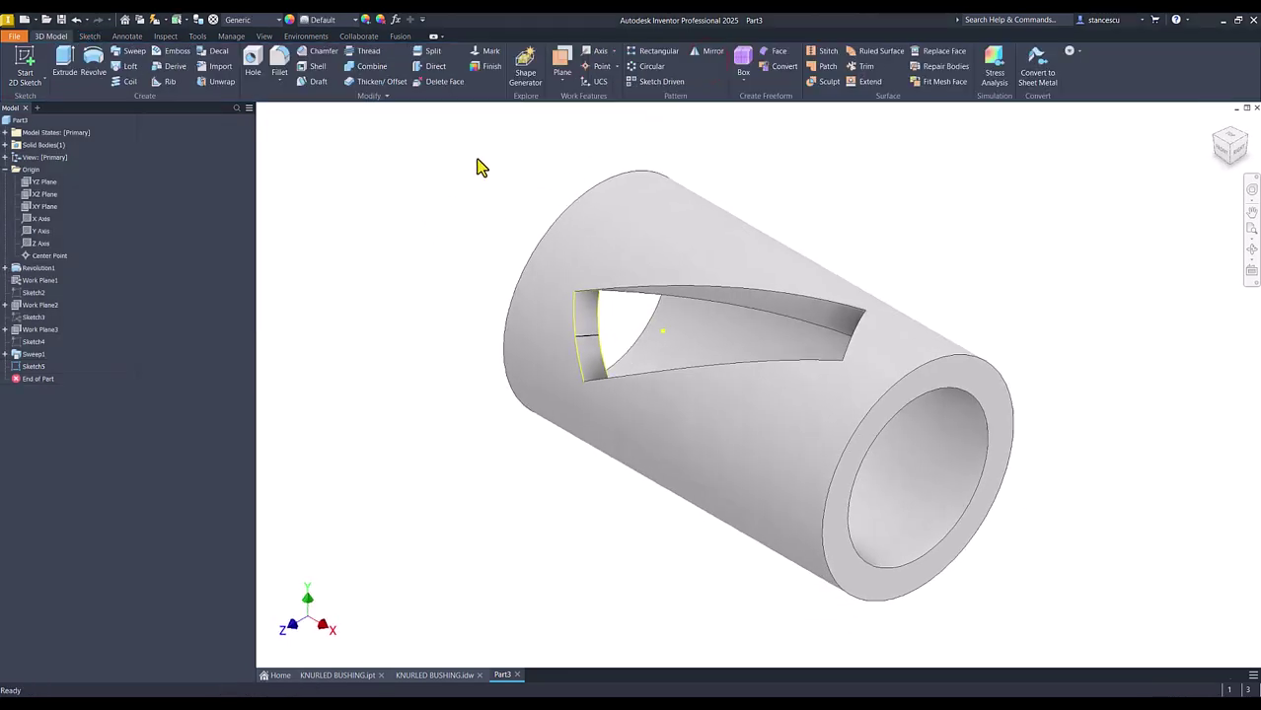
Step: Create a work plane perpendicular to the short end-face line, passing through its outer endpoint
left_click(560, 65)
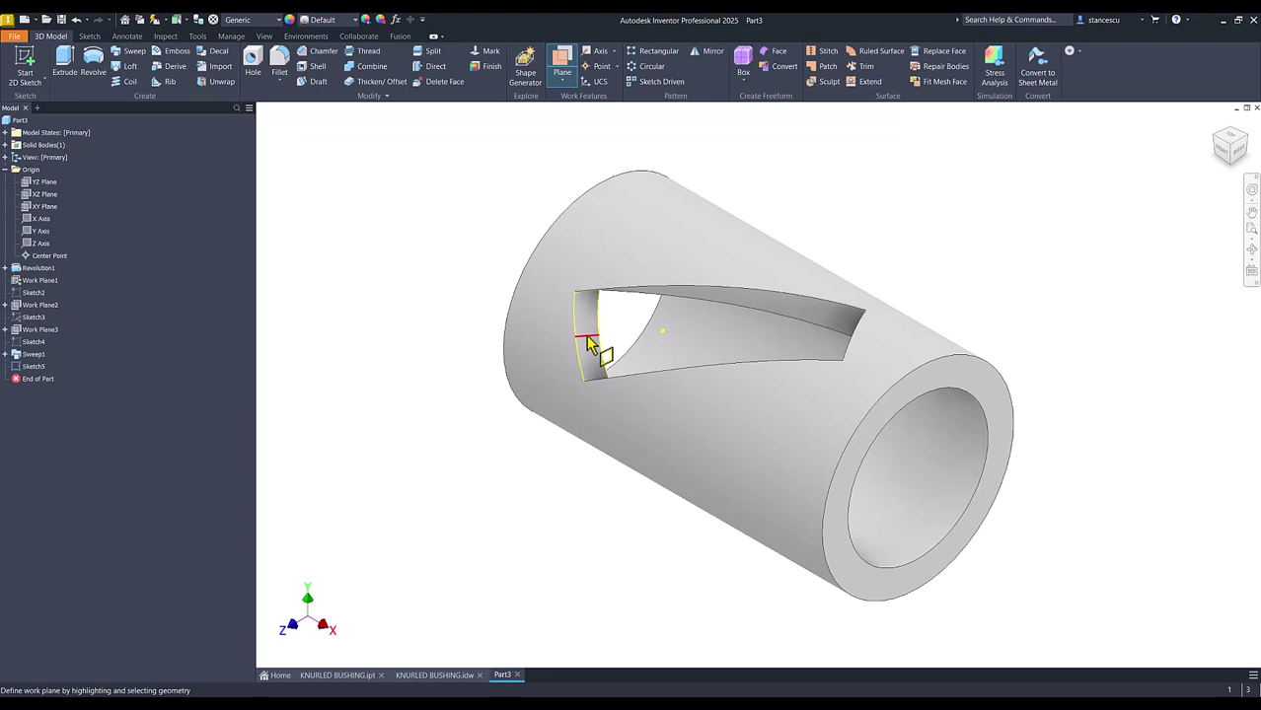
left_click(587, 342)
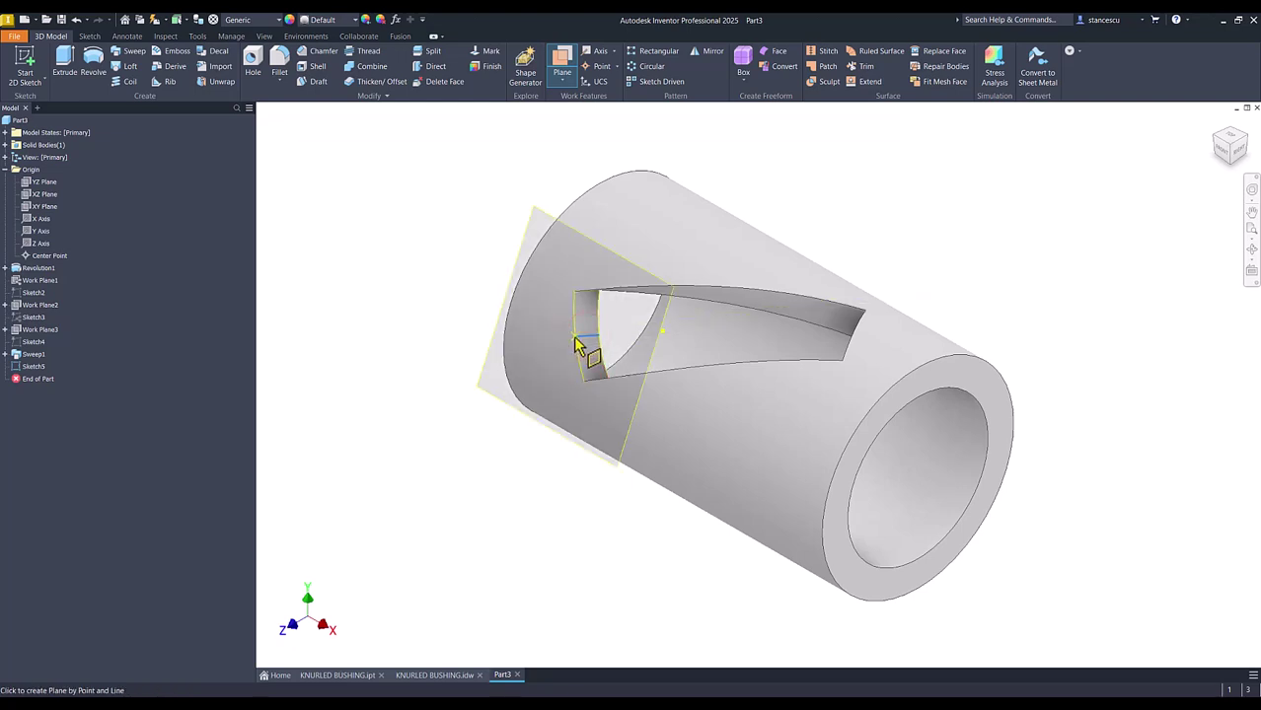
left_click(577, 343)
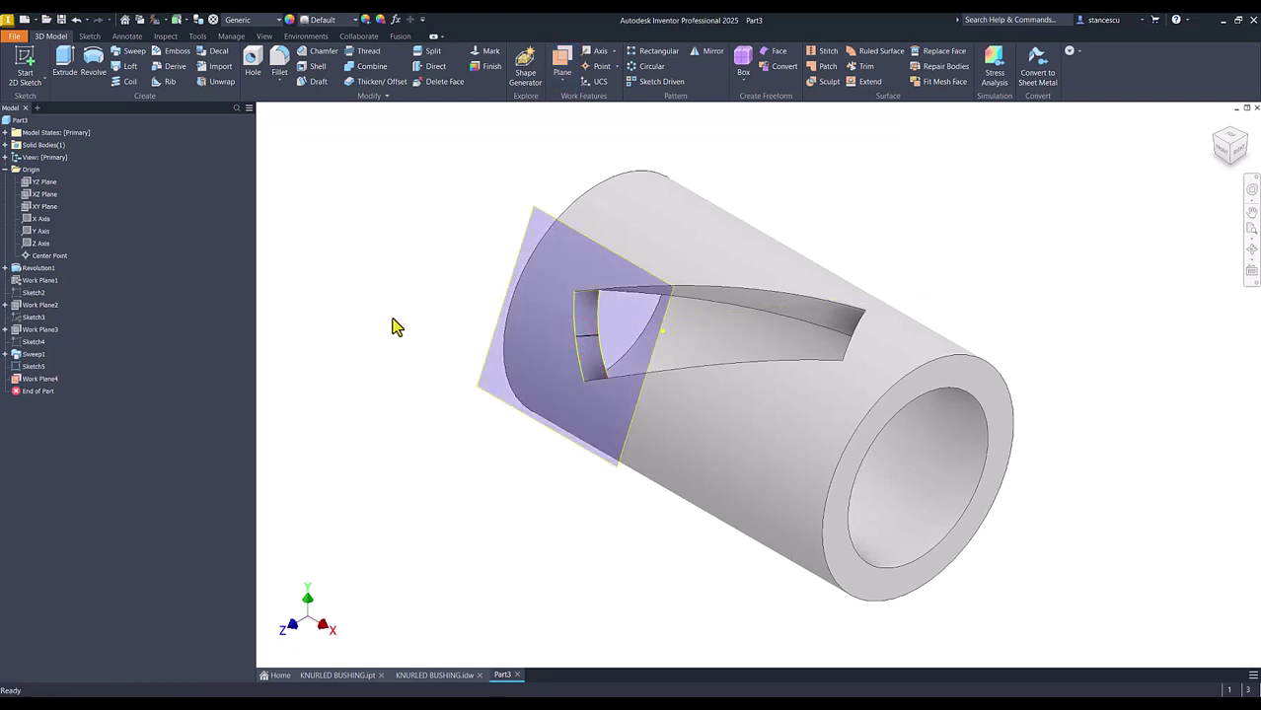
Step: Start a sketch on the new work plane and project the slot's slanted end edge into it
left_click(551, 213)
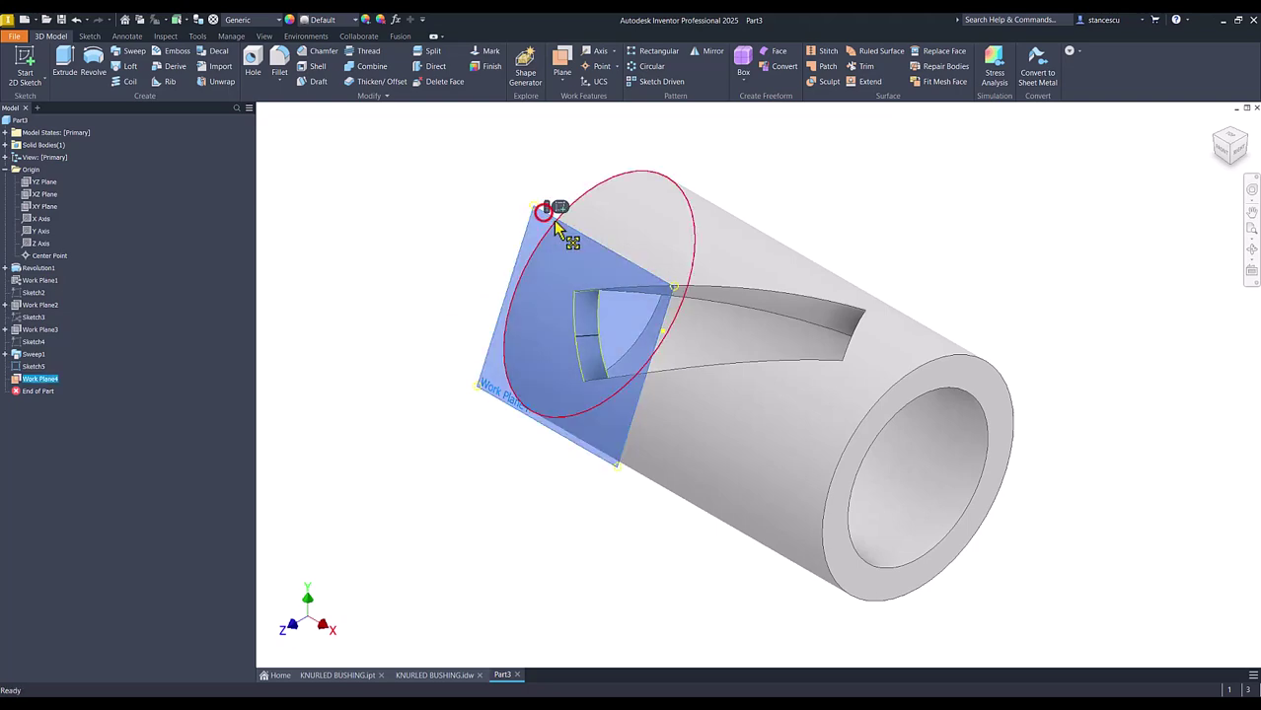
right_click_drag(559, 213, 459, 251)
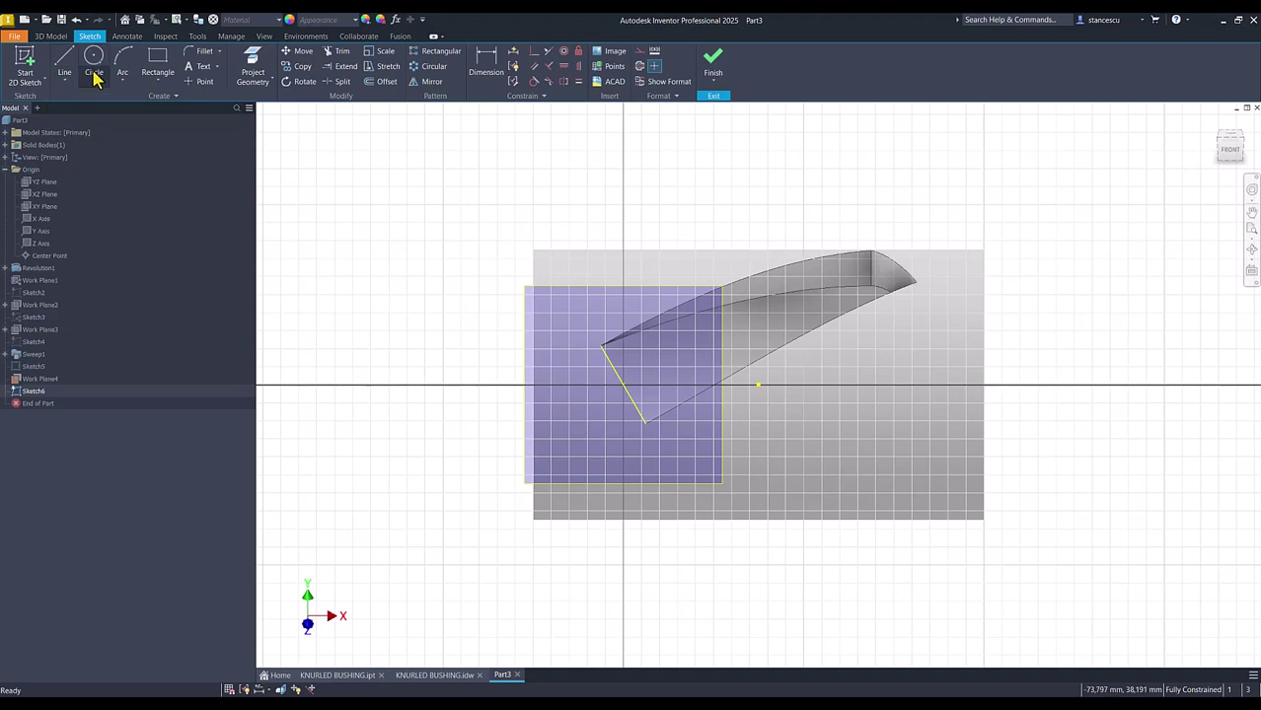
left_click(250, 68)
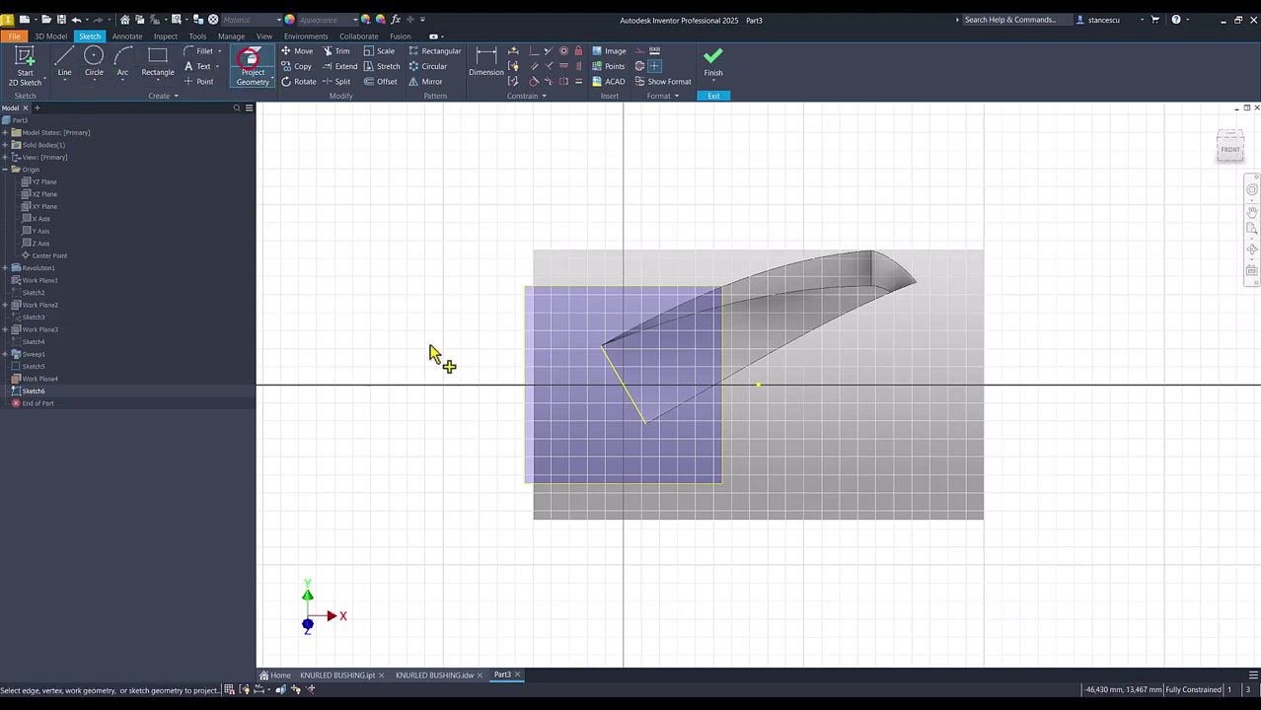
left_click(610, 363)
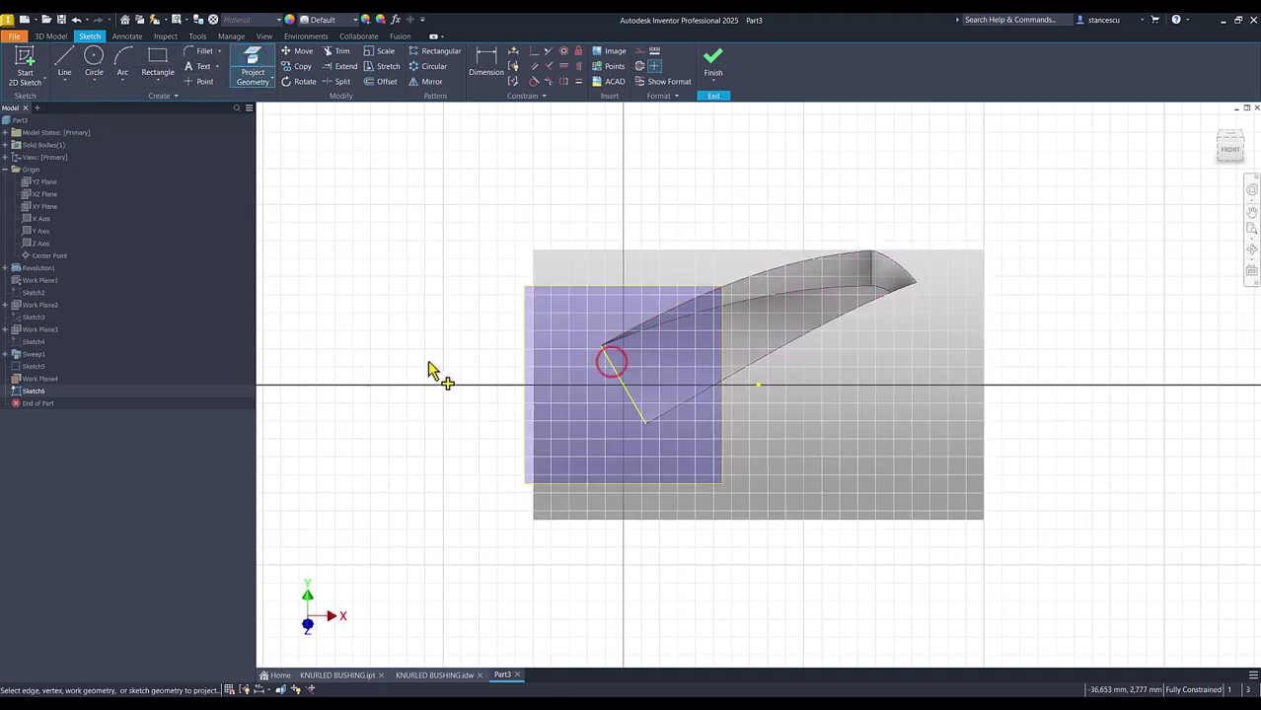
Step: Draw a circle centred on the projected edge's midpoint and passing through its upper endpoint, and finish the sketch
left_click(93, 61)
left_click(622, 385)
left_click(601, 347)
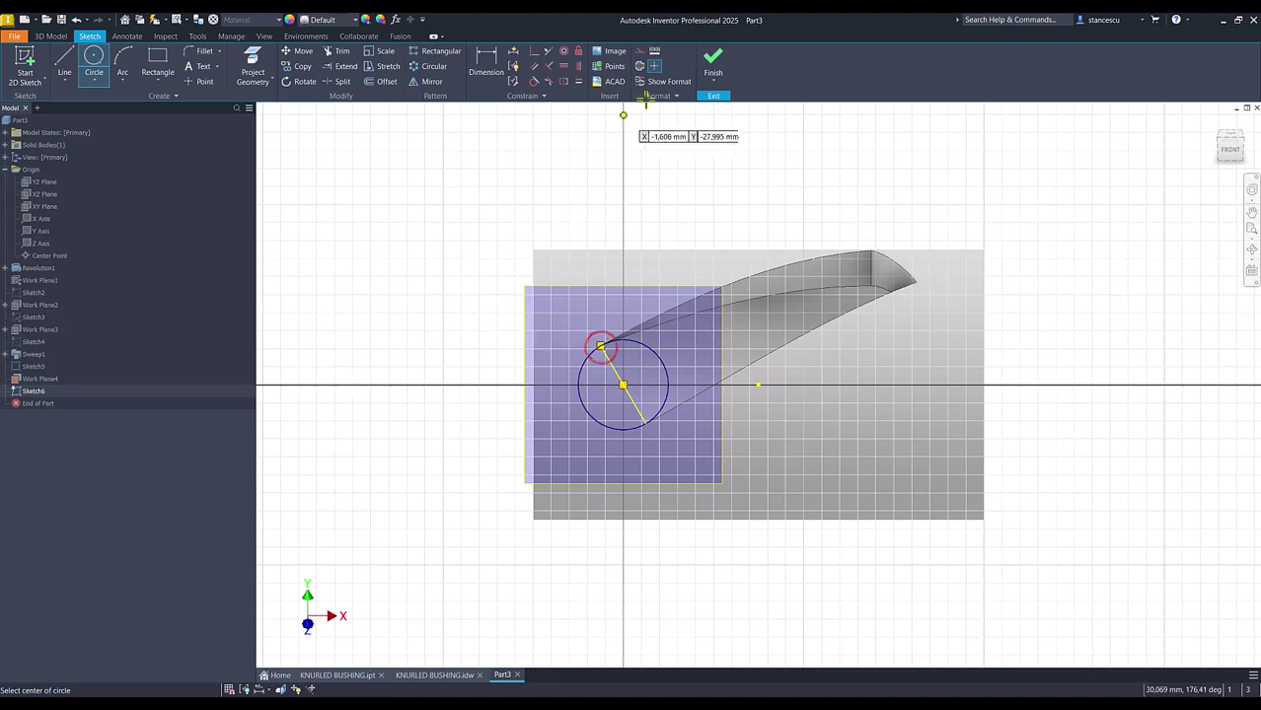
left_click(714, 59)
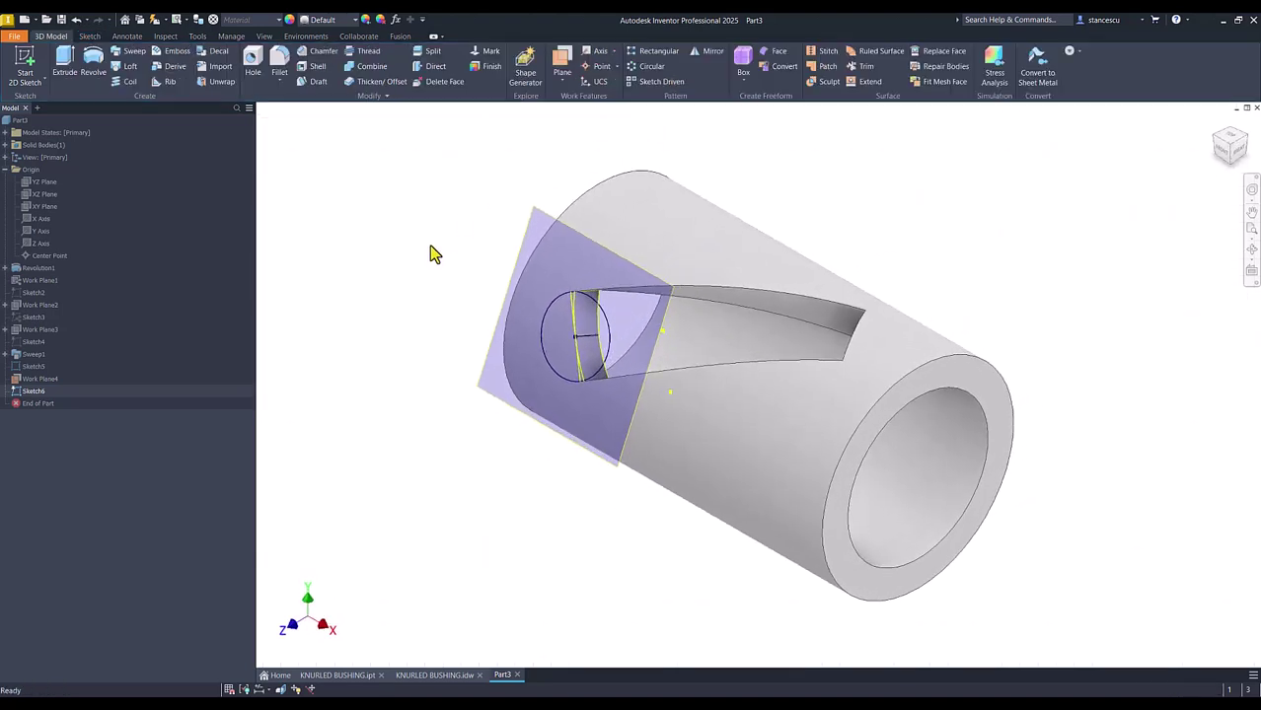
Step: Hide the work plane that carries the circle sketch at the slot's end
right_click(530, 221)
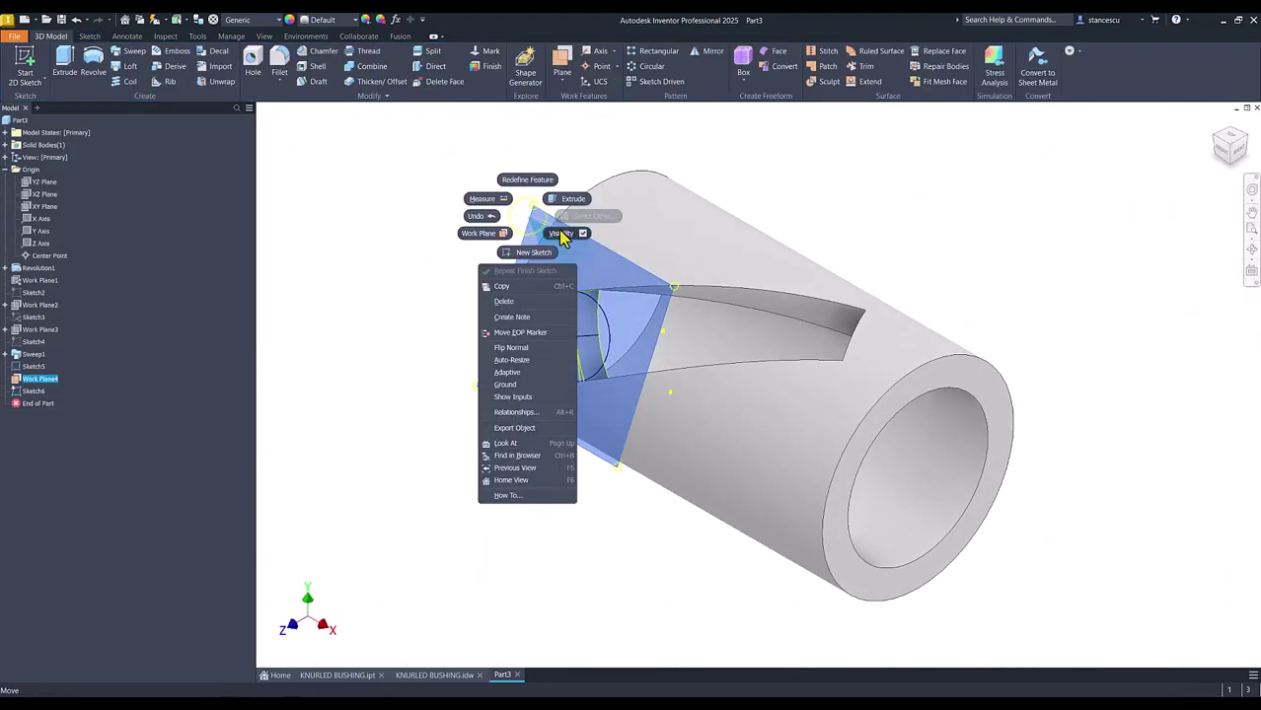
left_click(560, 235)
left_click(428, 238)
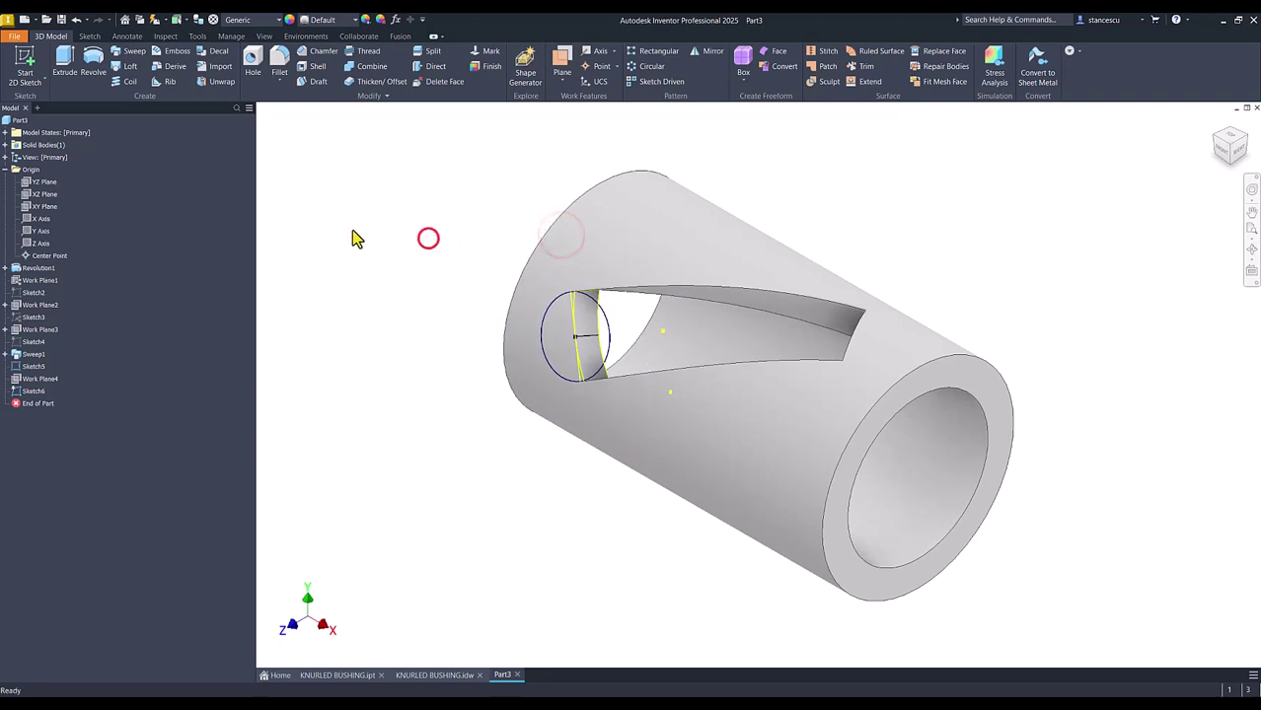
Step: Extrude both halves of the circle as a cut up to the bushing's inner cylindrical face, rounding the slot's first end
left_click(65, 63)
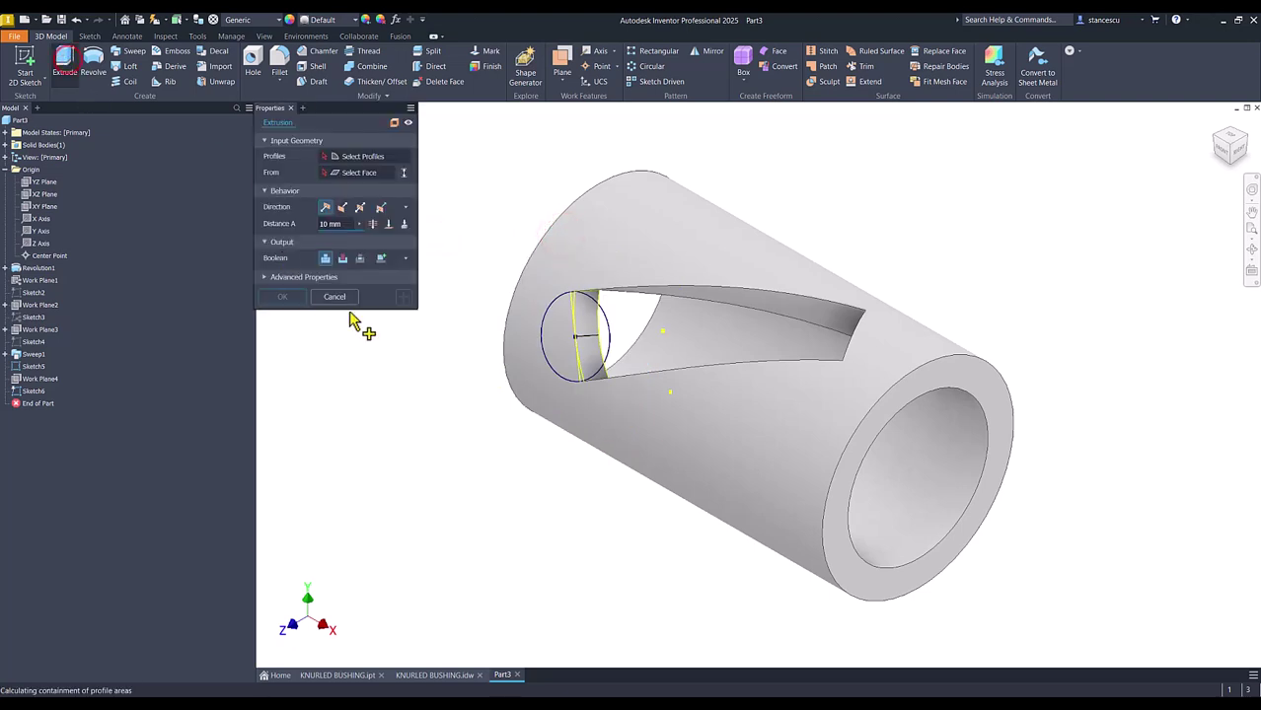
left_click(561, 339)
left_click(590, 336)
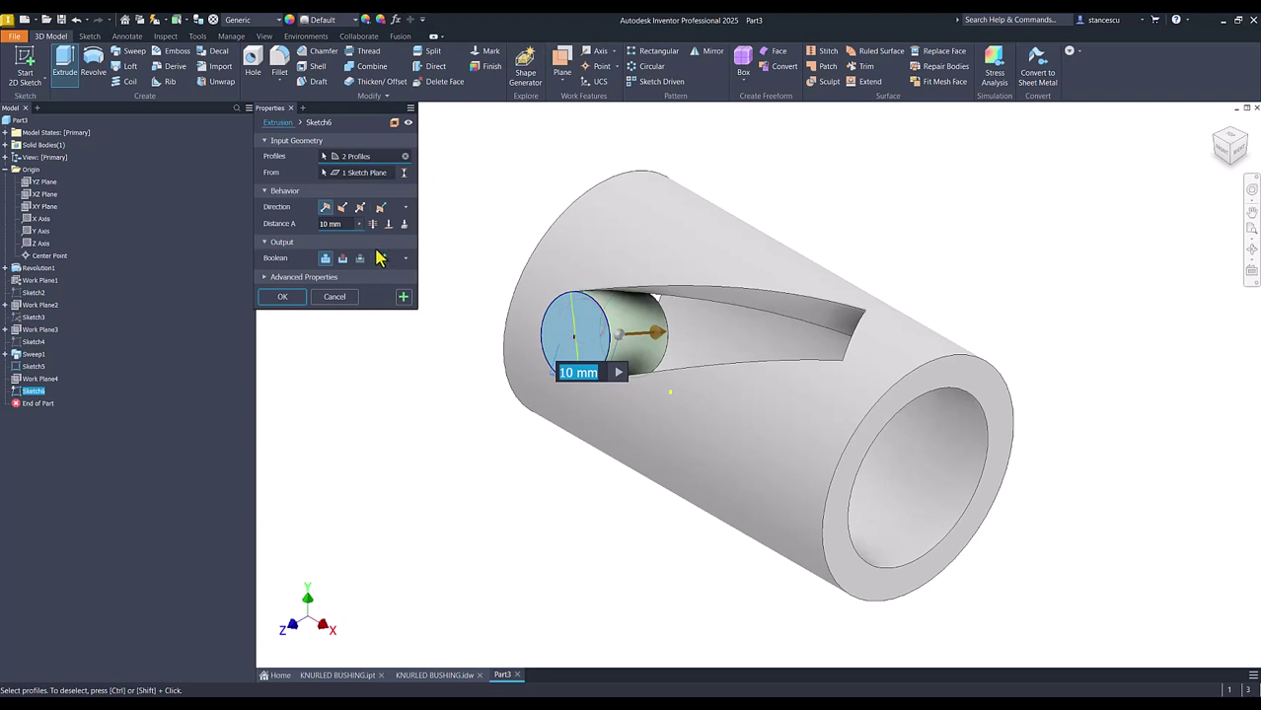
left_click(342, 259)
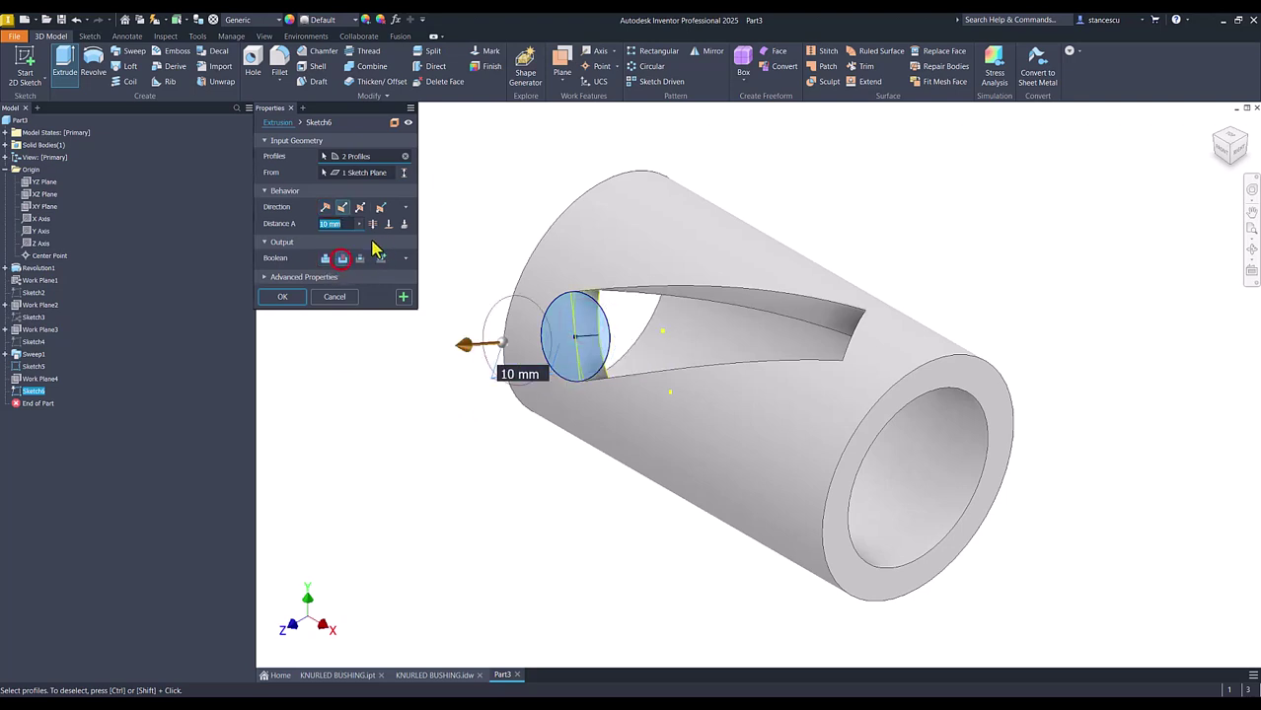
left_click(388, 224)
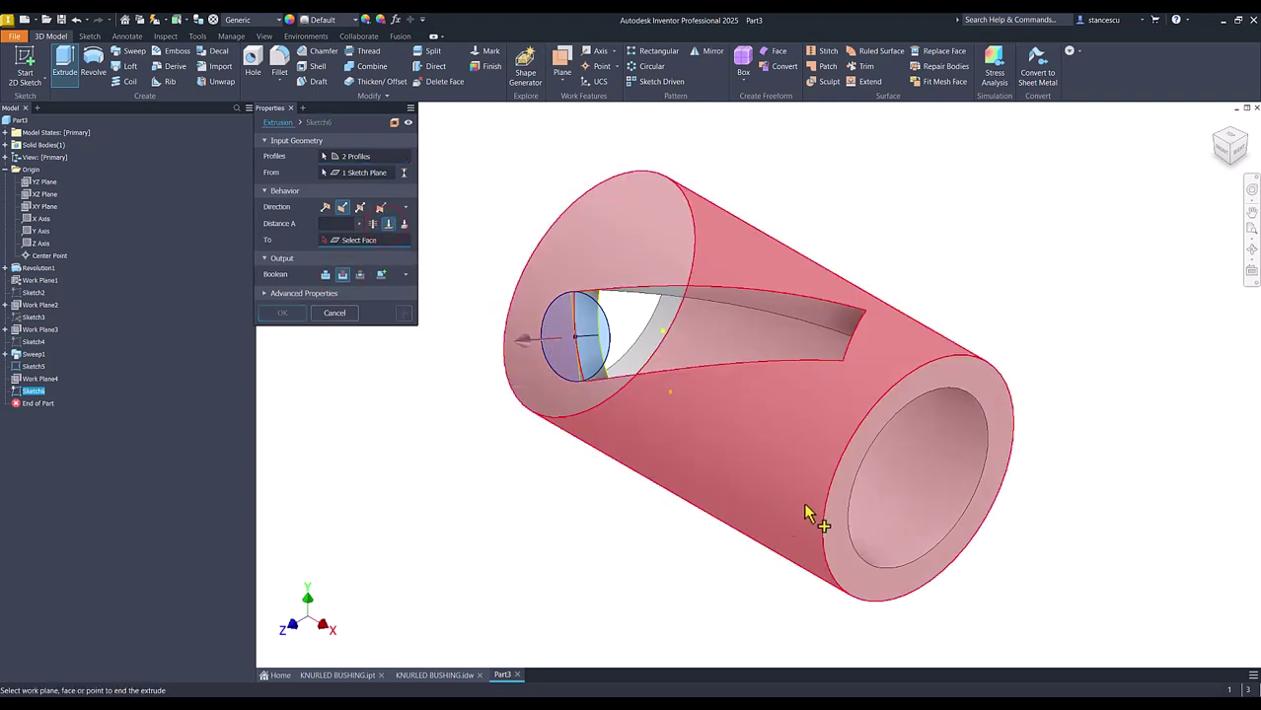
left_click(877, 493)
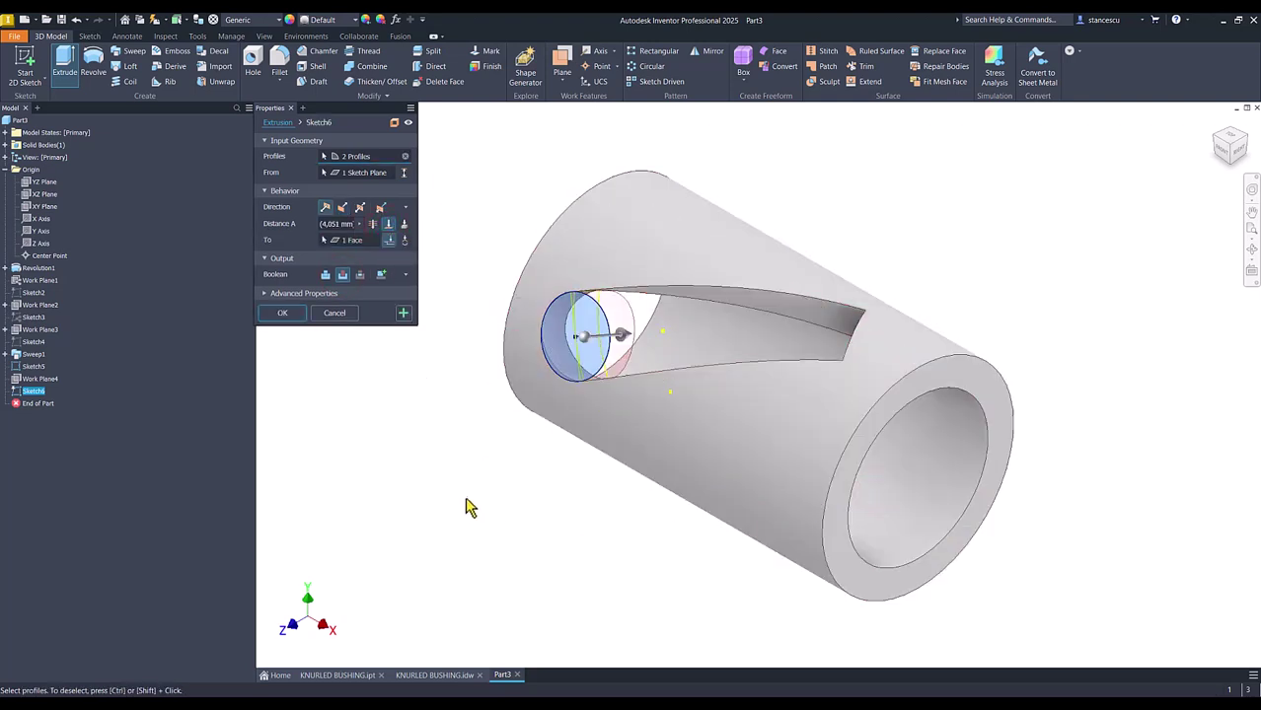
left_click(282, 314)
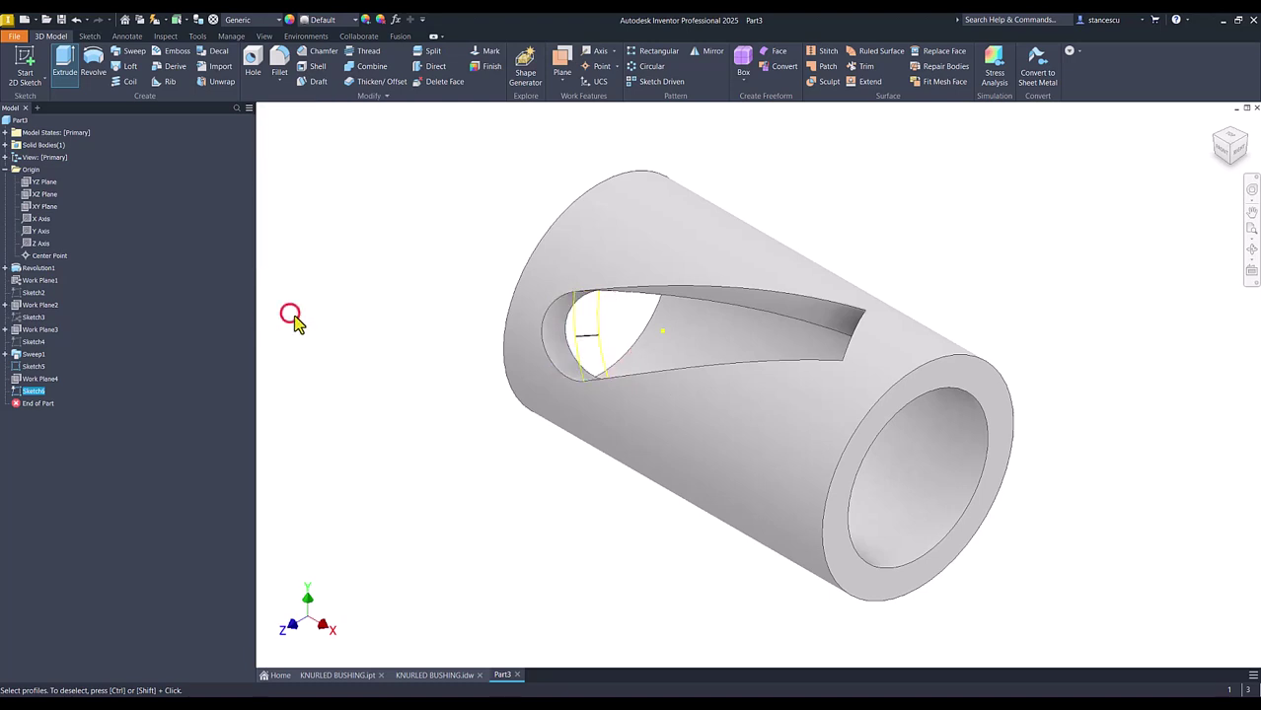
Step: Hide Sketch5, which holds the end-face line at the rounded slot end
right_click(22, 366)
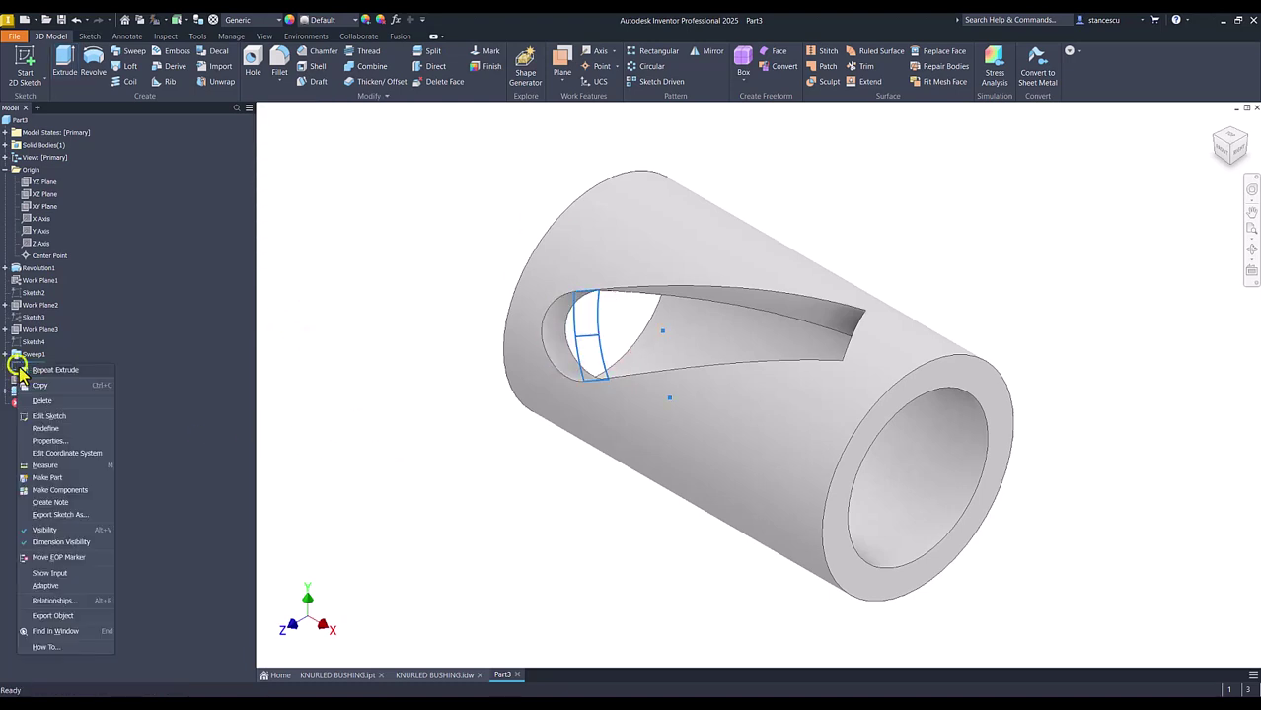
left_click(43, 530)
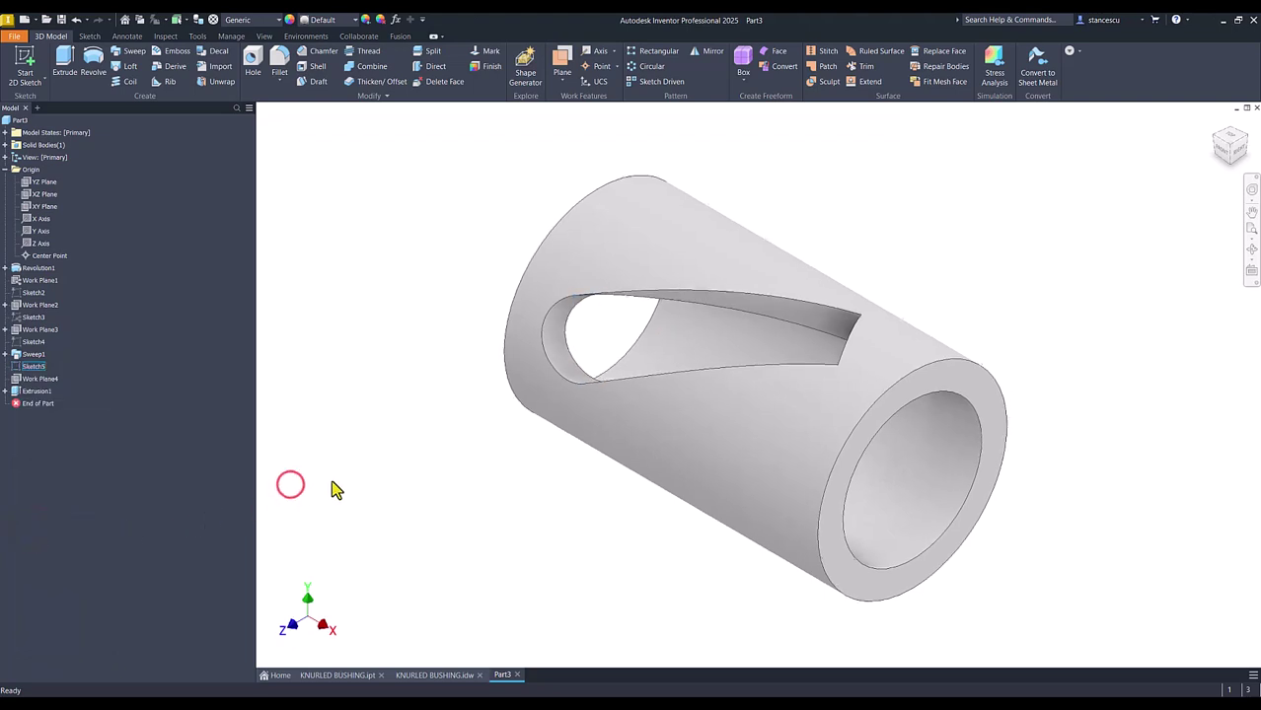
key("F6")
middle_click_drag(335, 488, 523, 408, "shift")
key("F6")
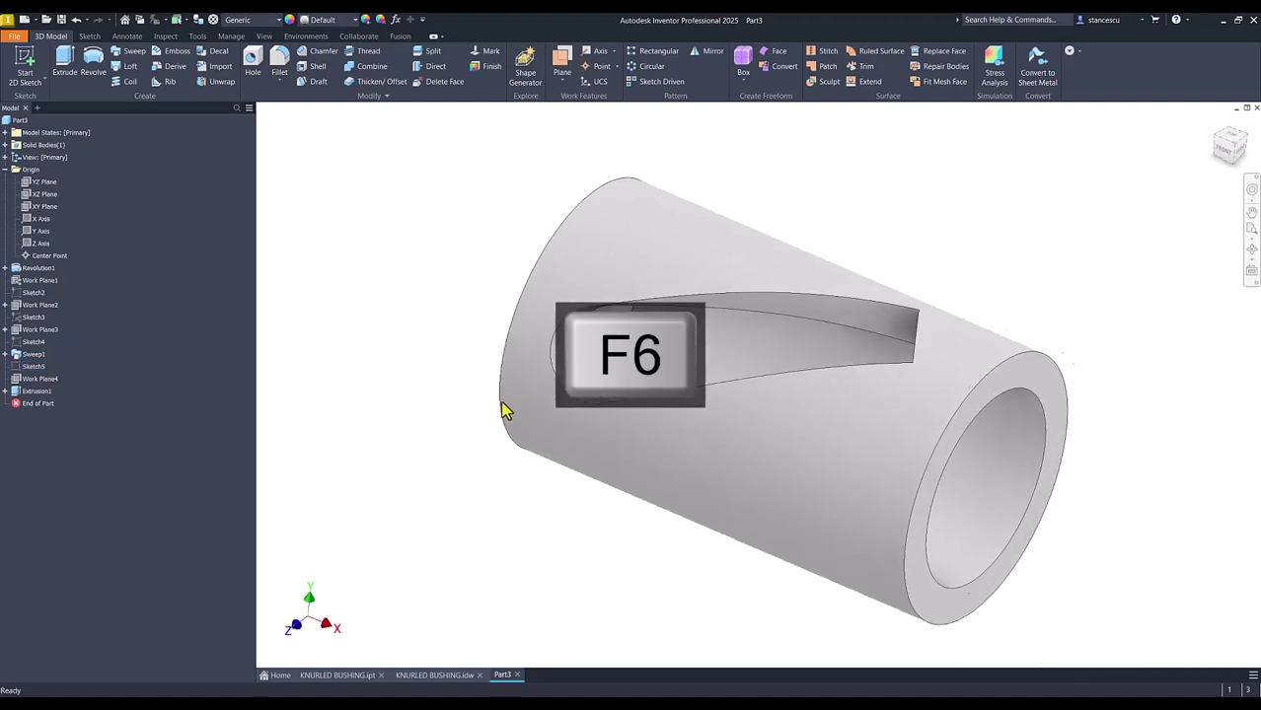
Step: Start a sketch on the slot's remaining flat end face and draw a vertical line from its outer to its inner curved edge
mouse_move(431, 262)
middle_mouse_down("shift")
mouse_move(919, 381)
mouse_move(908, 307)
mouse_move(943, 273)
middle_mouse_up("shift")
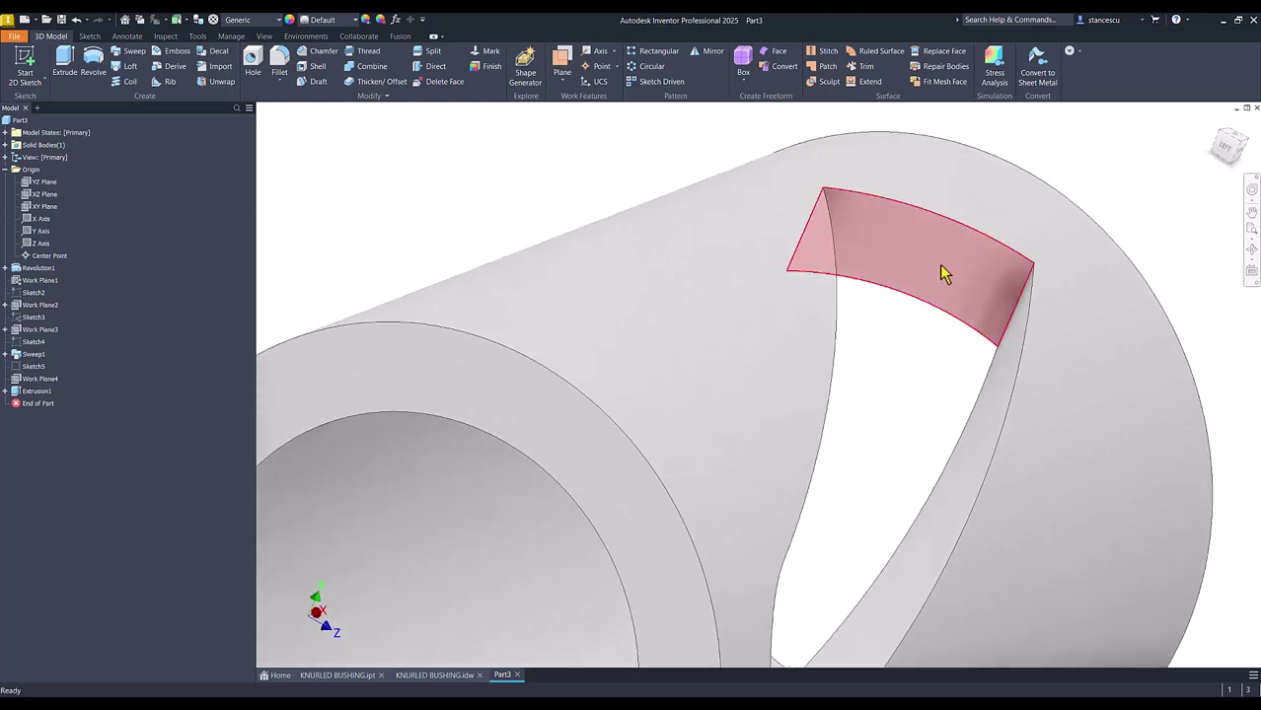
left_click(937, 257)
left_click(971, 254)
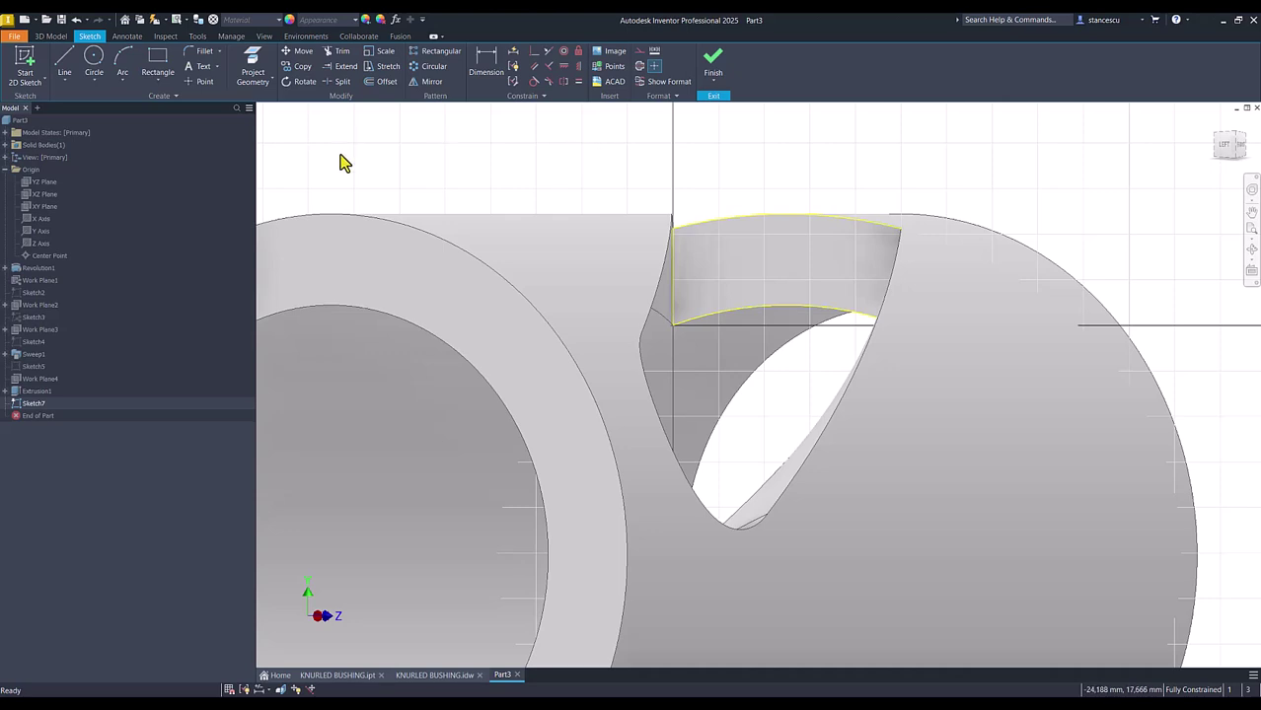
left_click(64, 65)
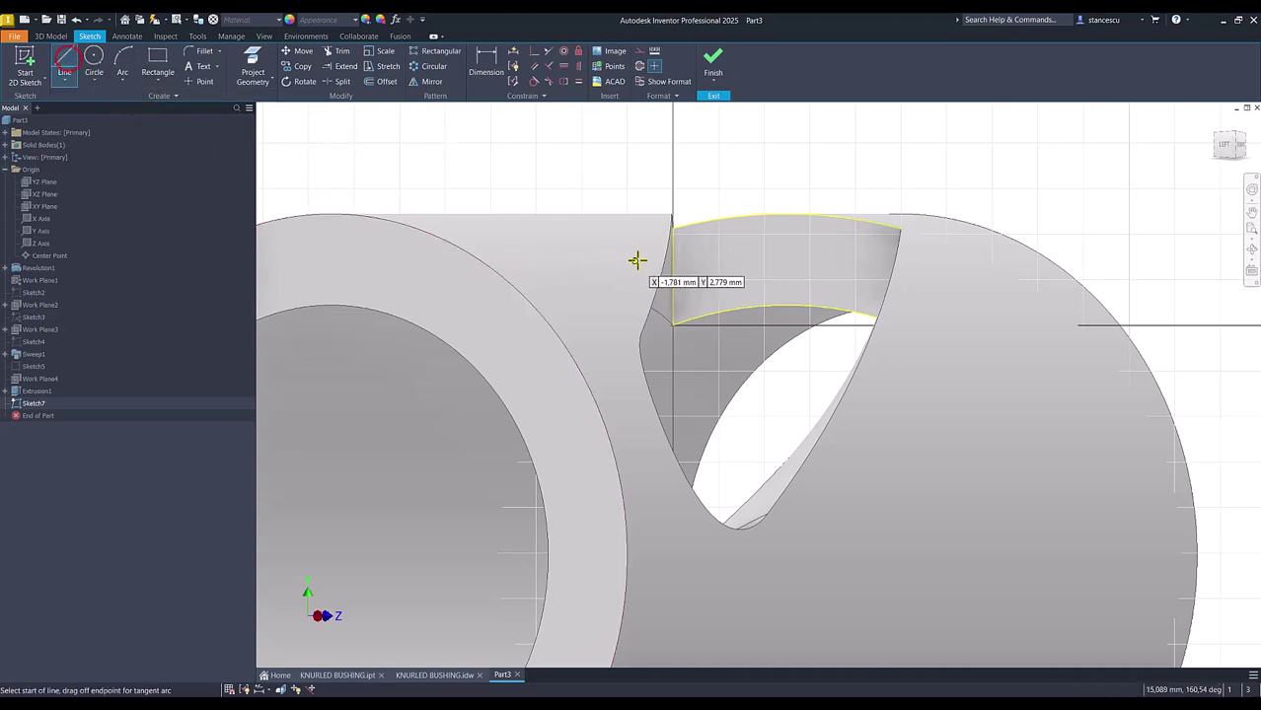
left_click(788, 216)
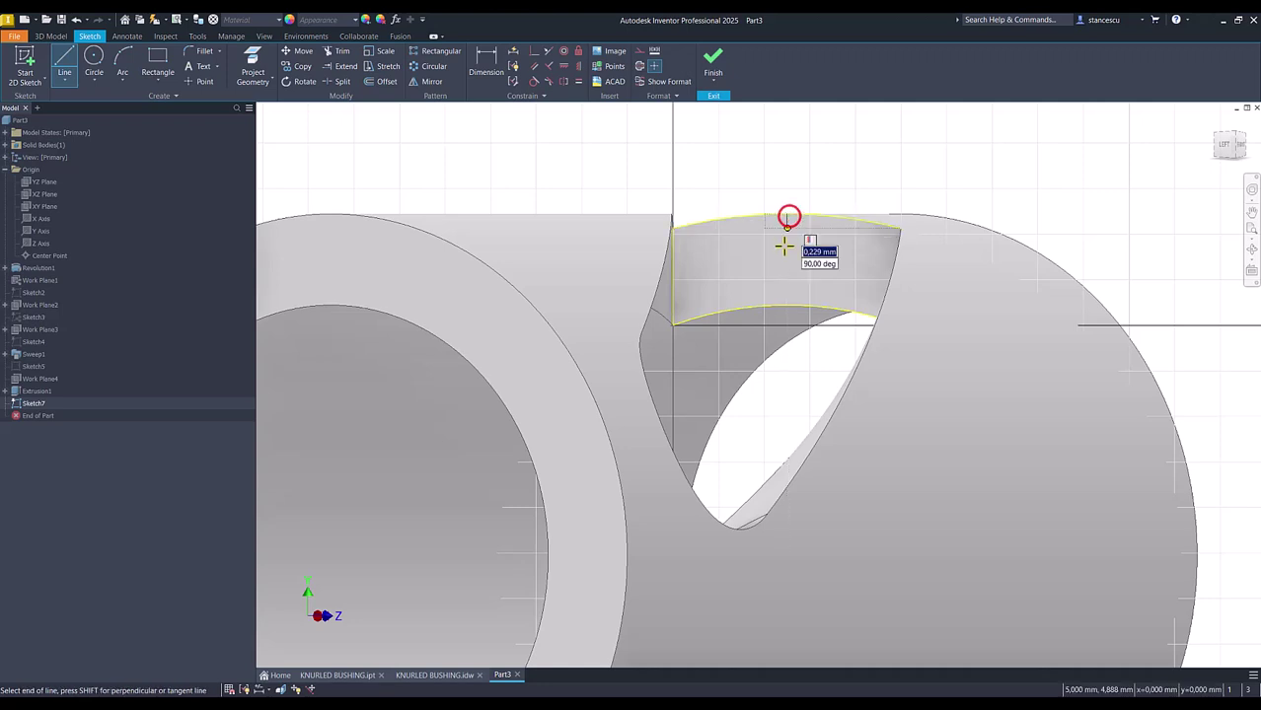
double_click(787, 305)
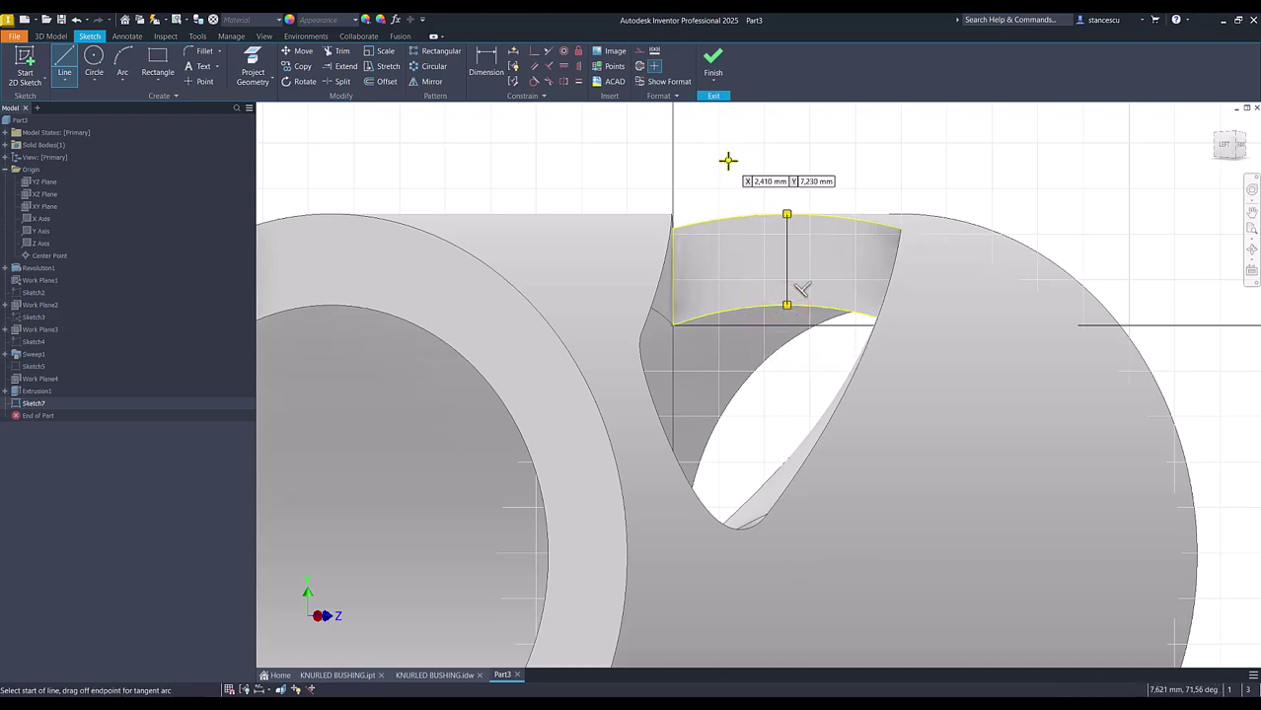
key("Escape")
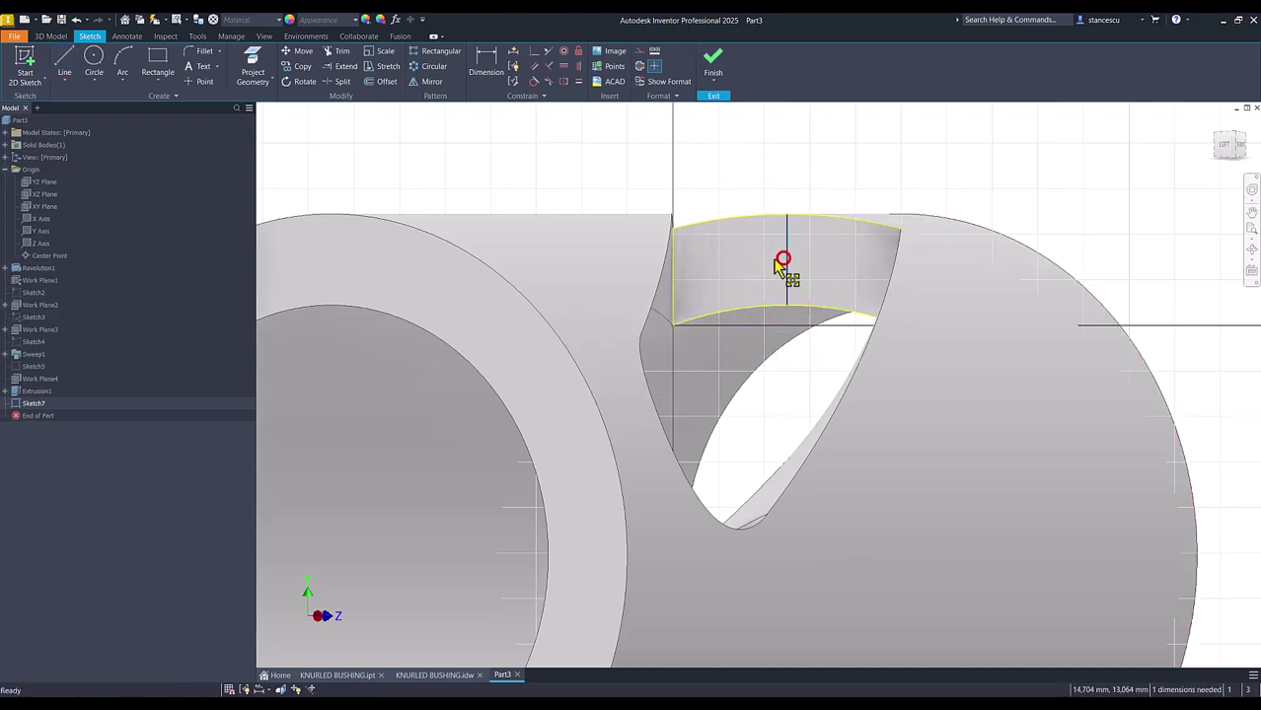
Step: Slice the graphics, constrain the line coincident with the projected arcs' centre point, and finish the sketch
left_click_drag(778, 267, 764, 265)
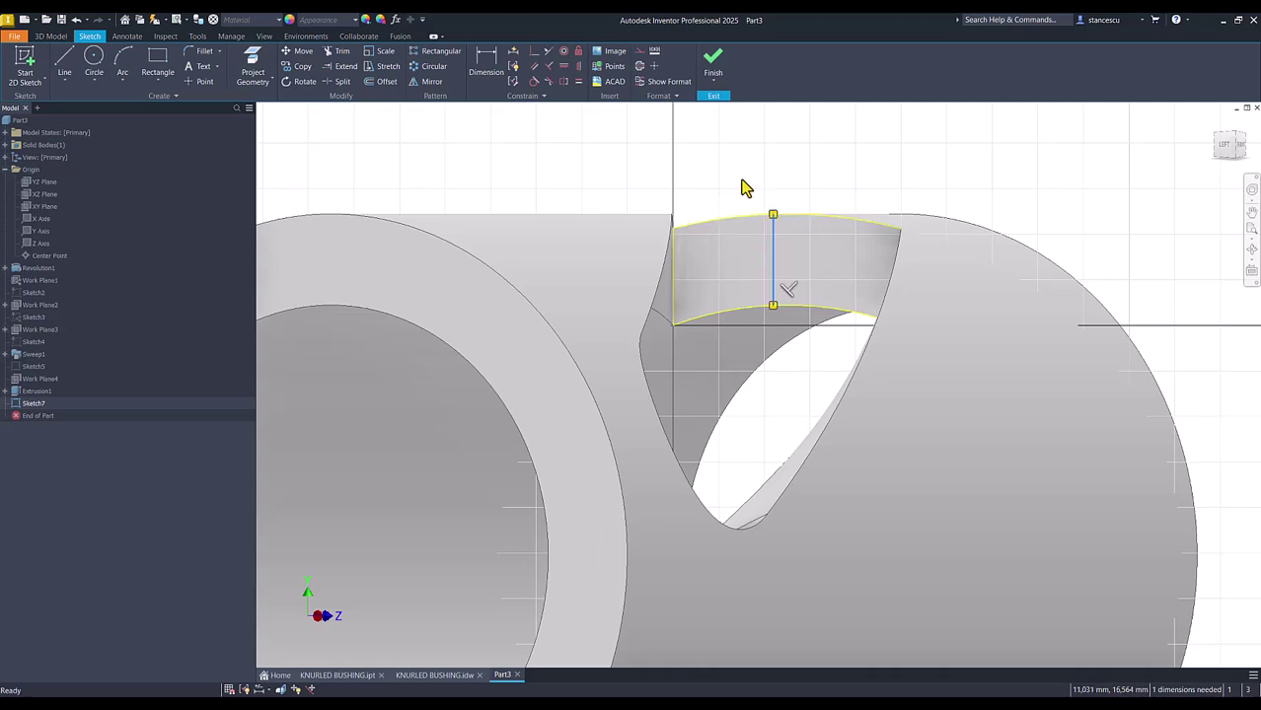
key("F7")
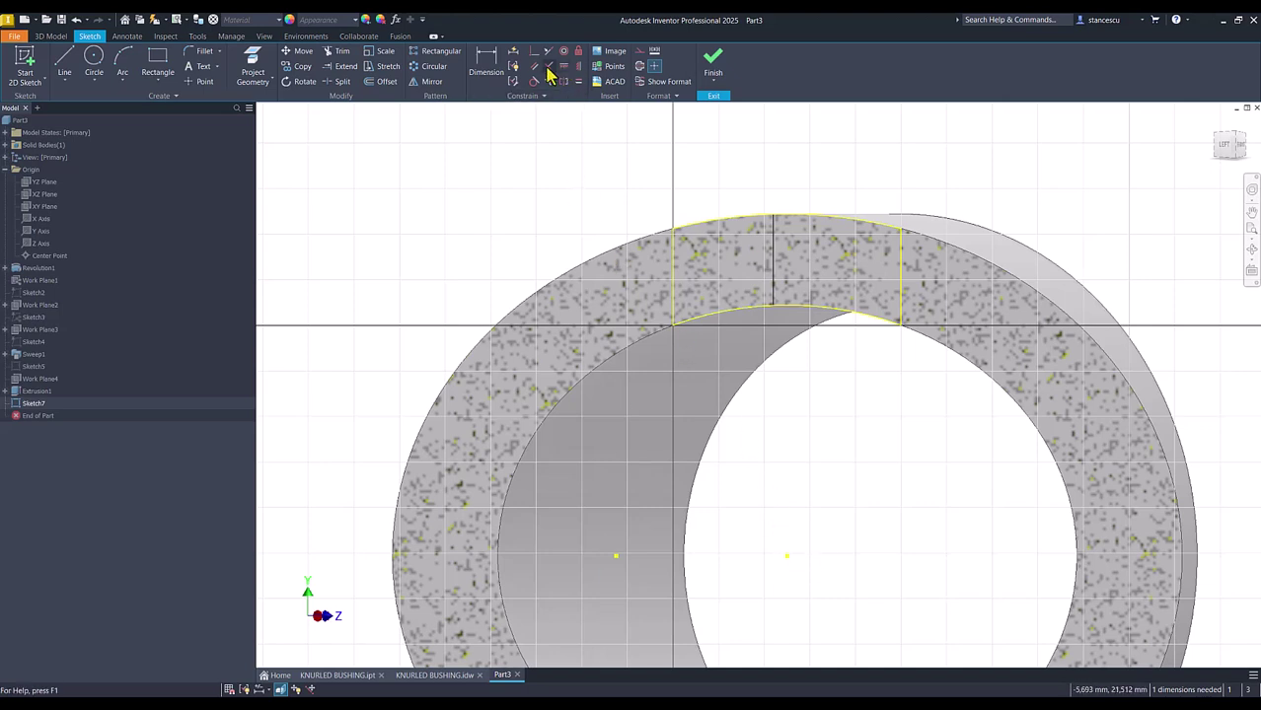
left_click(775, 254)
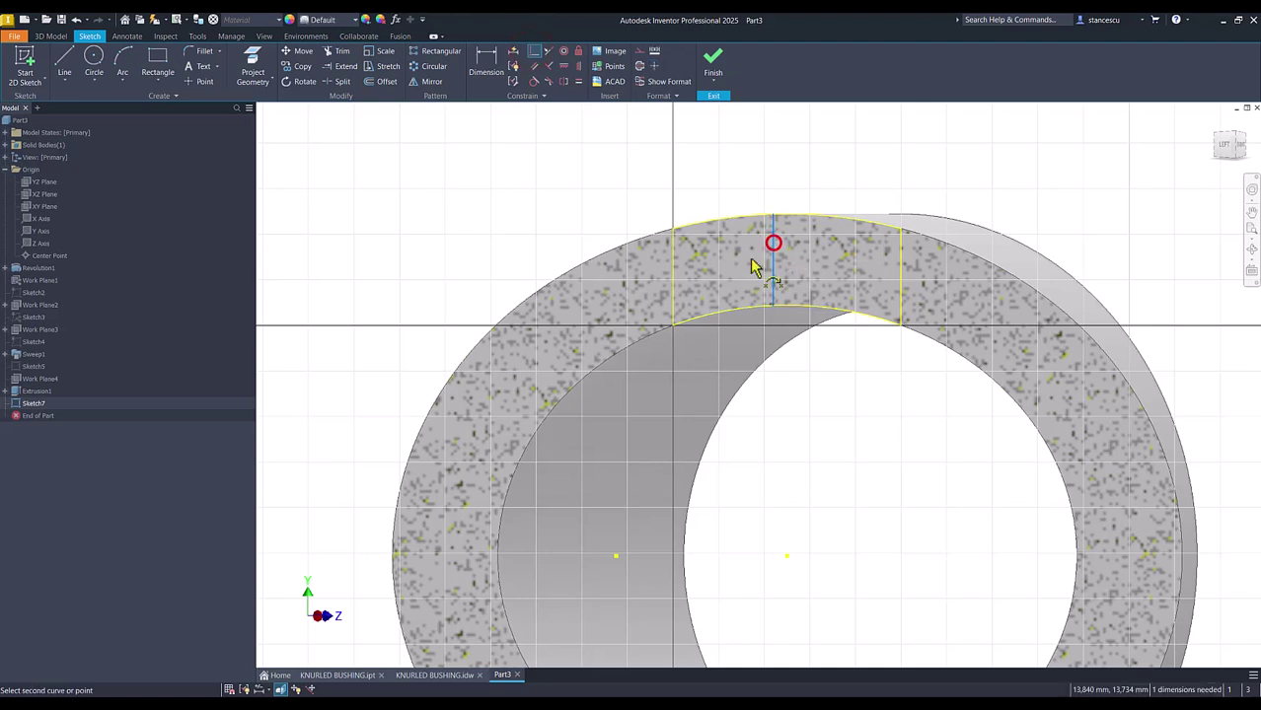
left_click(786, 558)
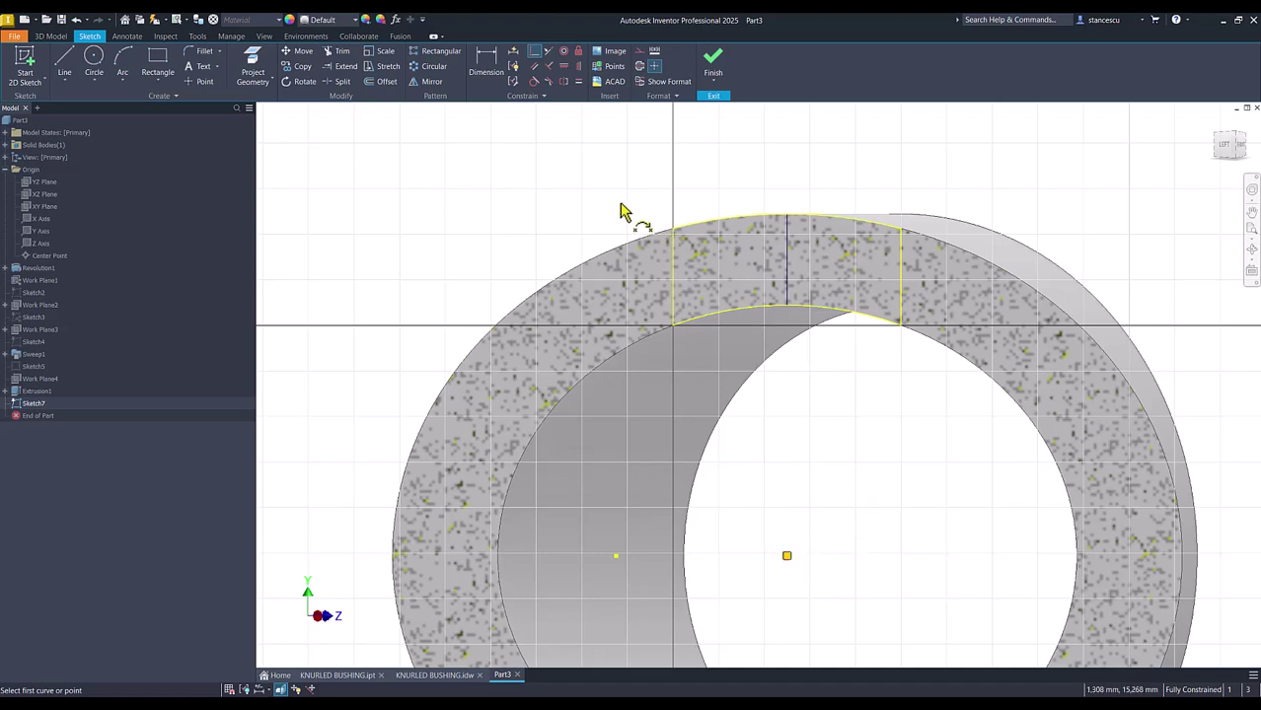
left_click(713, 74)
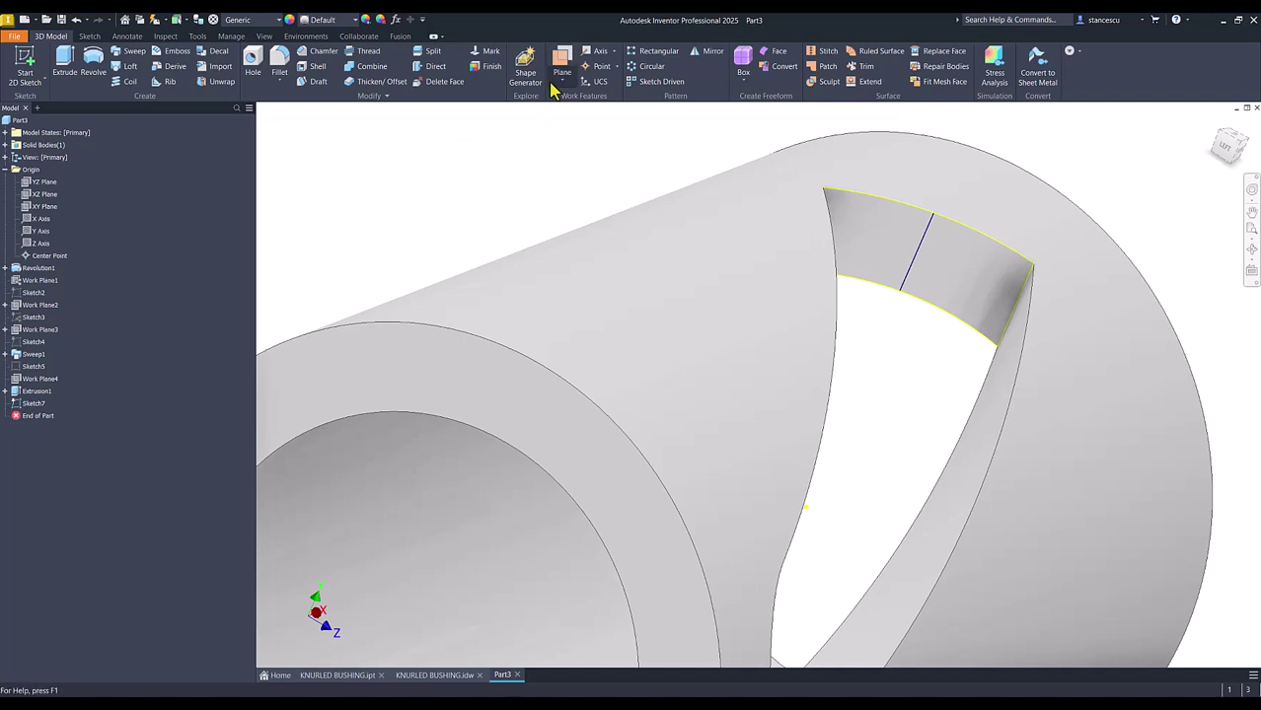
Step: Create a work plane perpendicular to the new end-face line, passing through its outer endpoint
left_click(562, 67)
left_click(914, 245)
left_click(934, 217)
Step: Start a sketch on the new work plane and project the slot's straight slanted end edge into it
left_click(1152, 236)
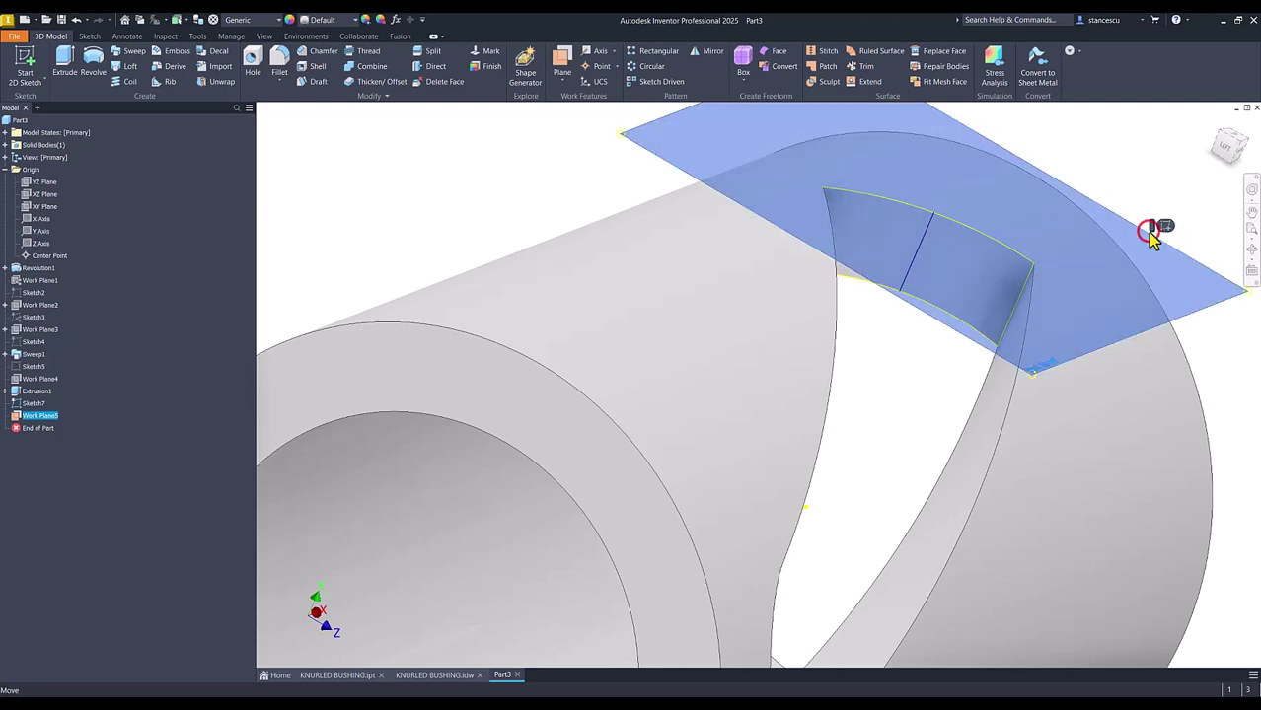
left_click(1165, 226)
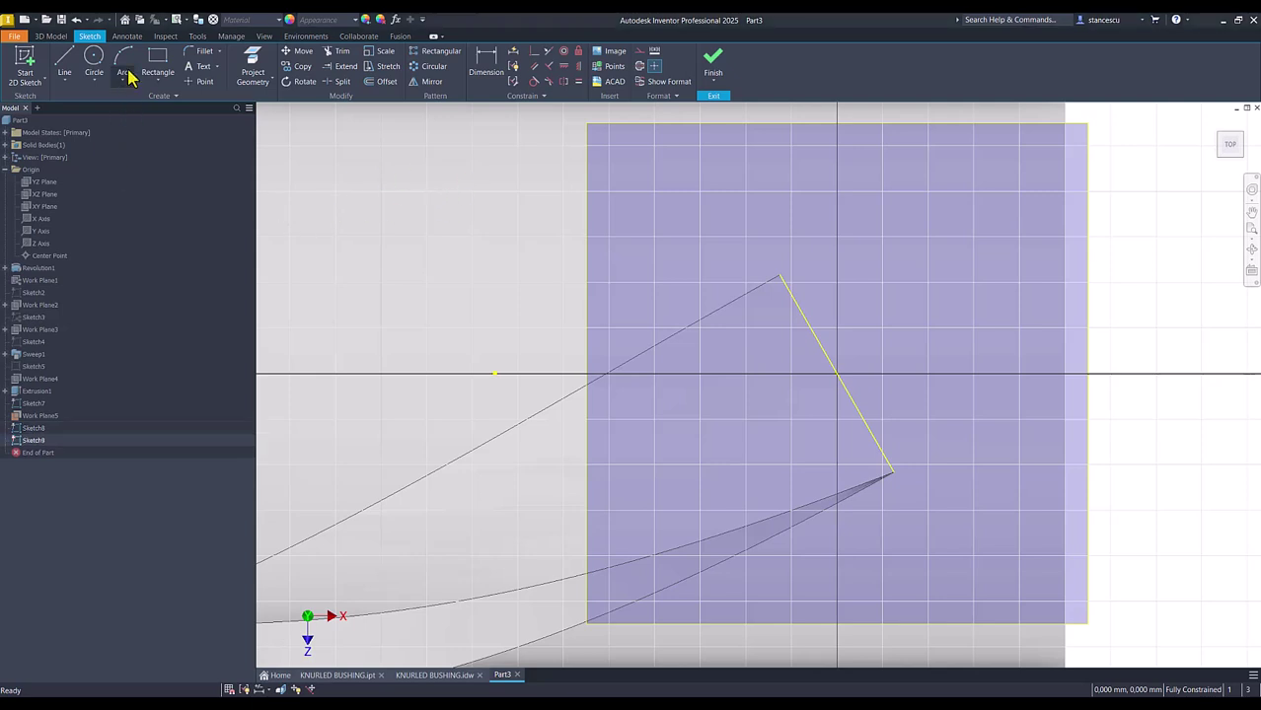
left_click(252, 66)
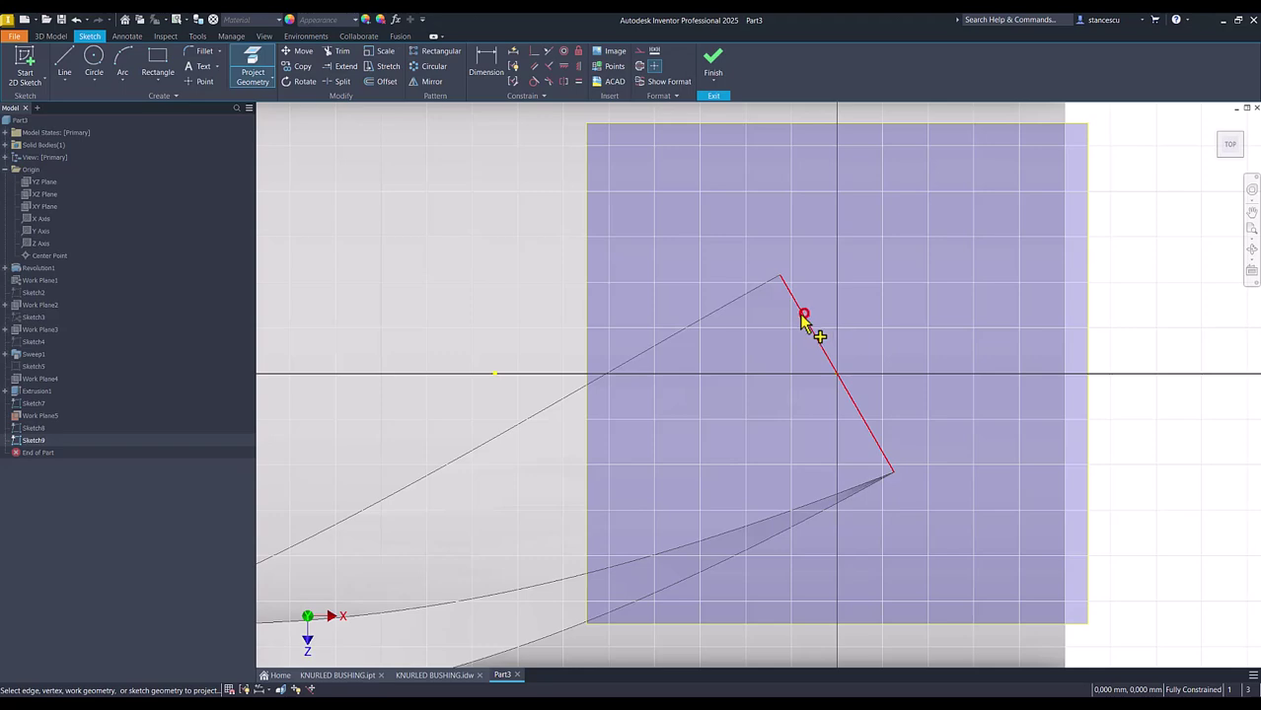
left_click(804, 315)
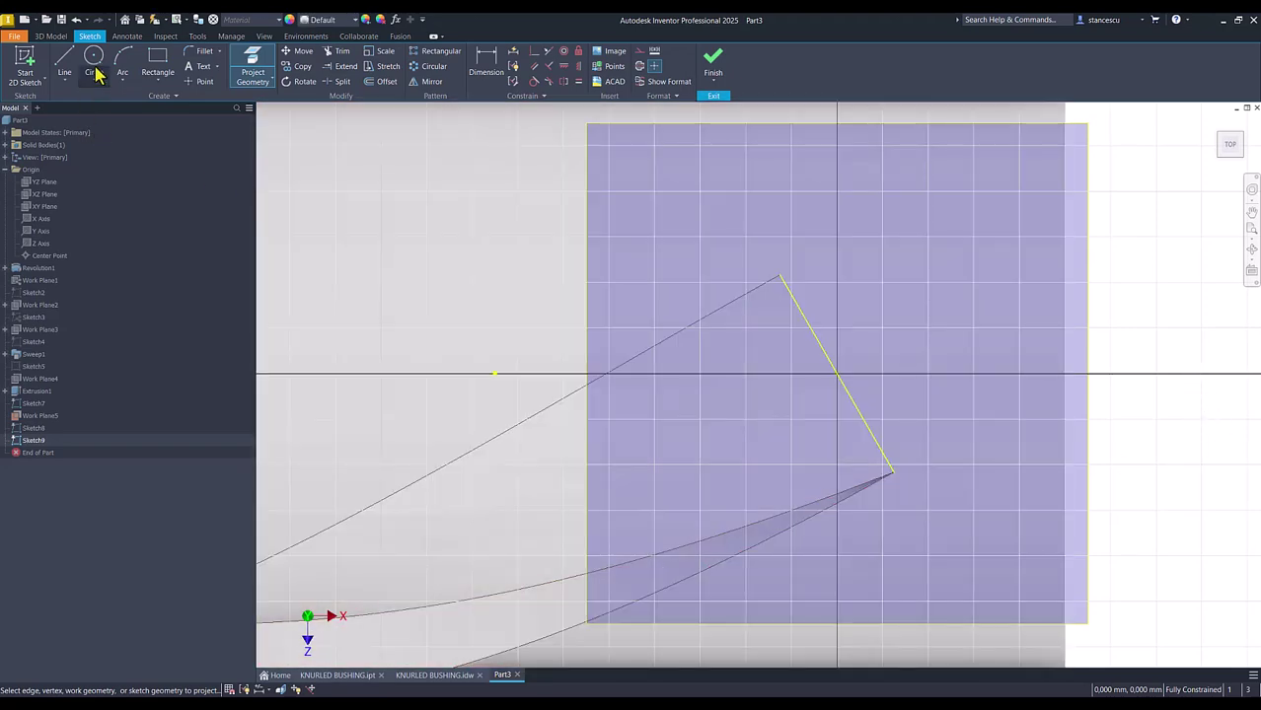
Step: Draw a circle centred on the projected edge's midpoint and passing through its upper endpoint, and finish the sketch
left_click(96, 71)
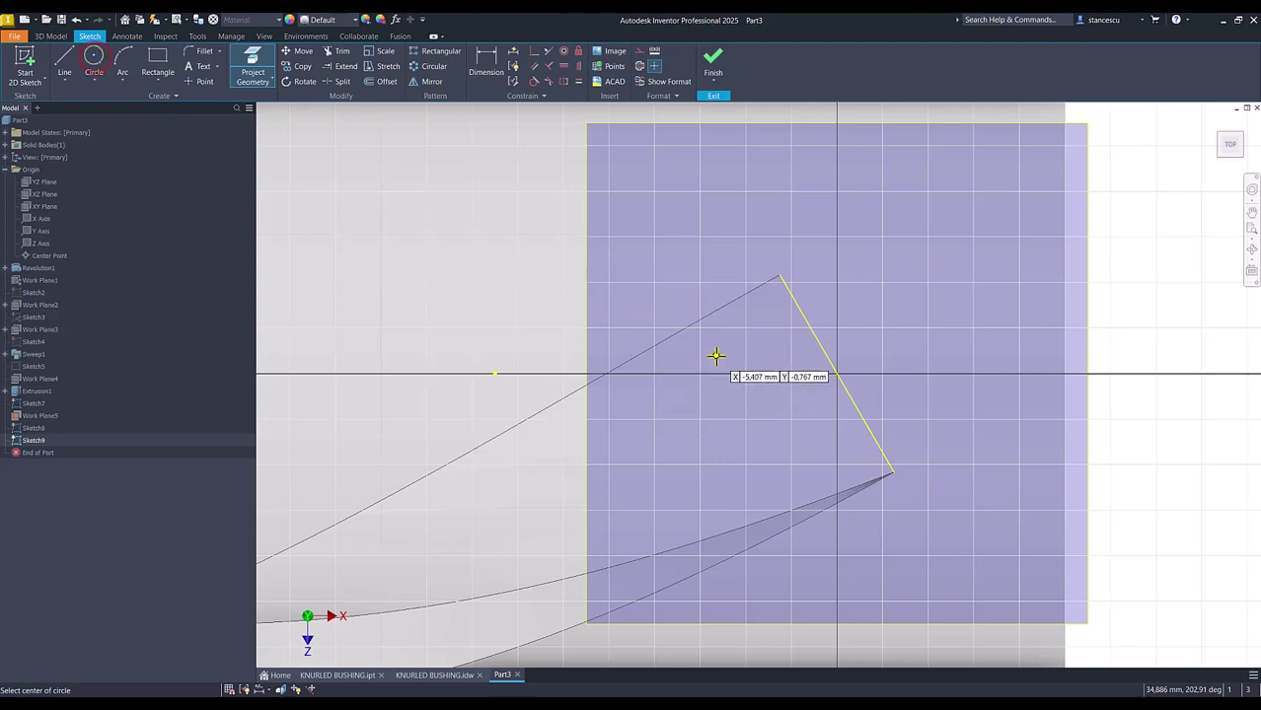
left_click(837, 374)
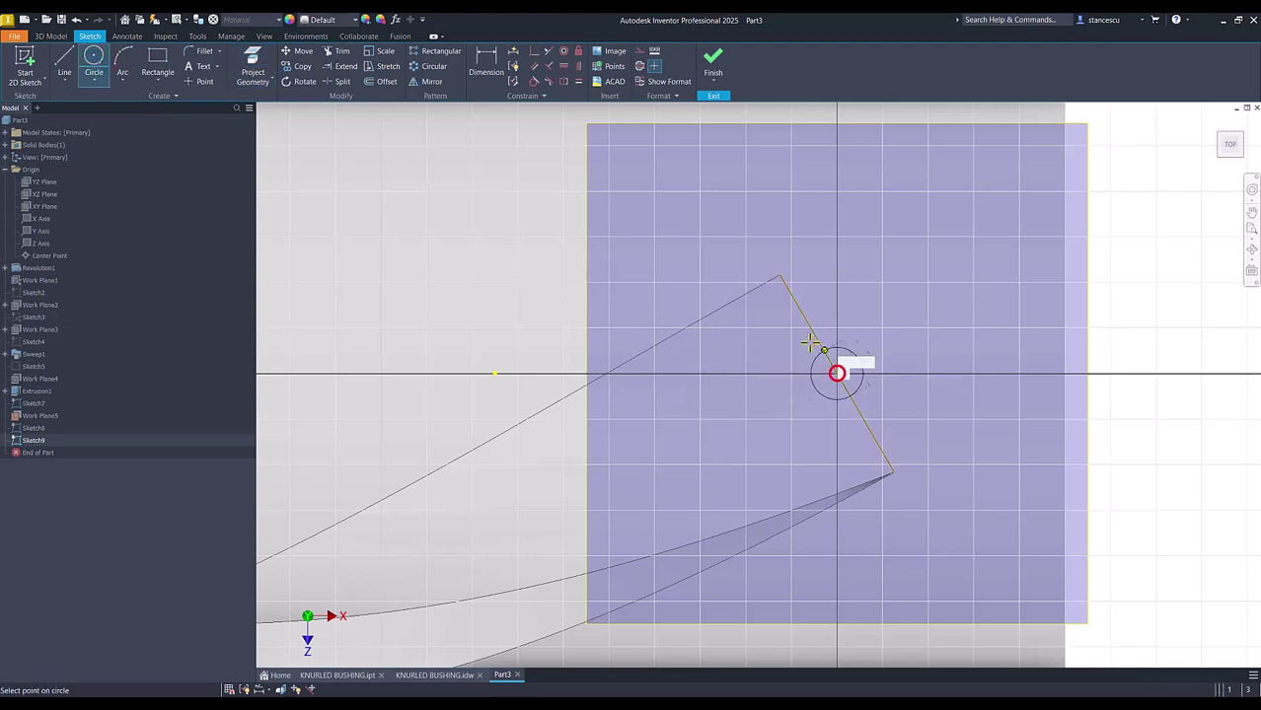
left_click(779, 277)
left_click(712, 57)
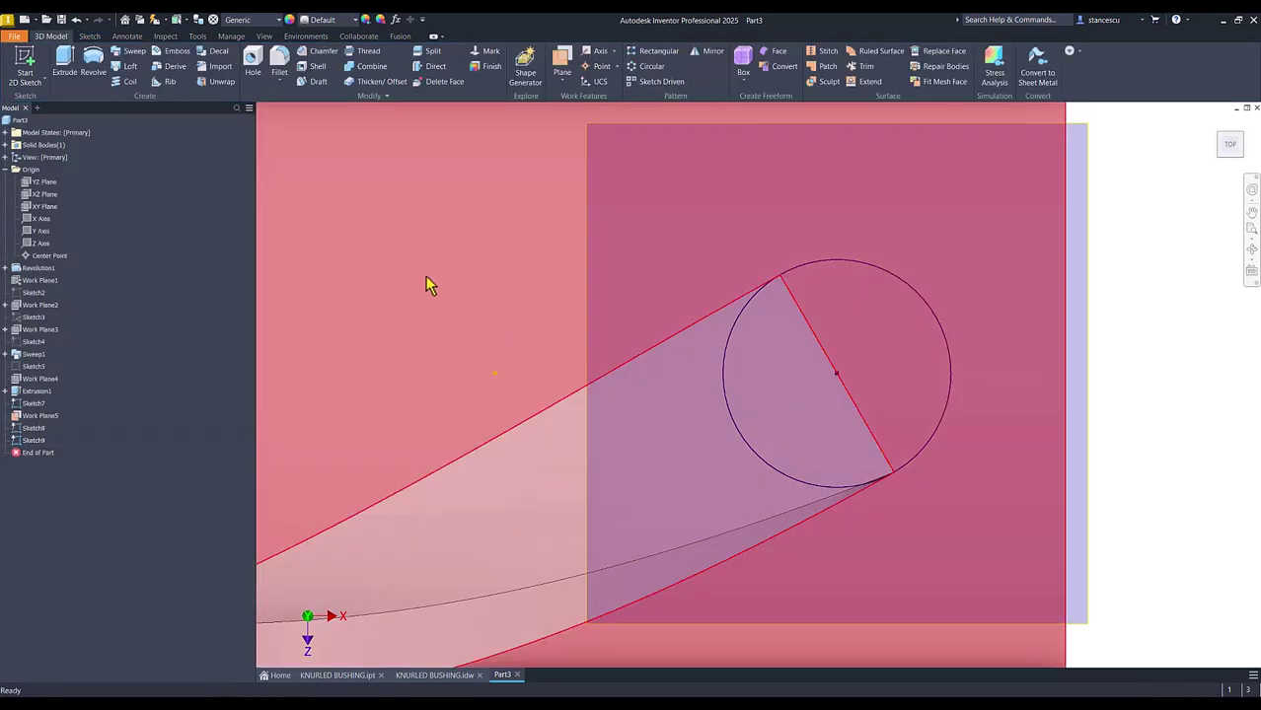
Step: Extrude both halves of the new circle as a cut up to the bushing's inner cylindrical face, rounding the slot's second end
key("F6")
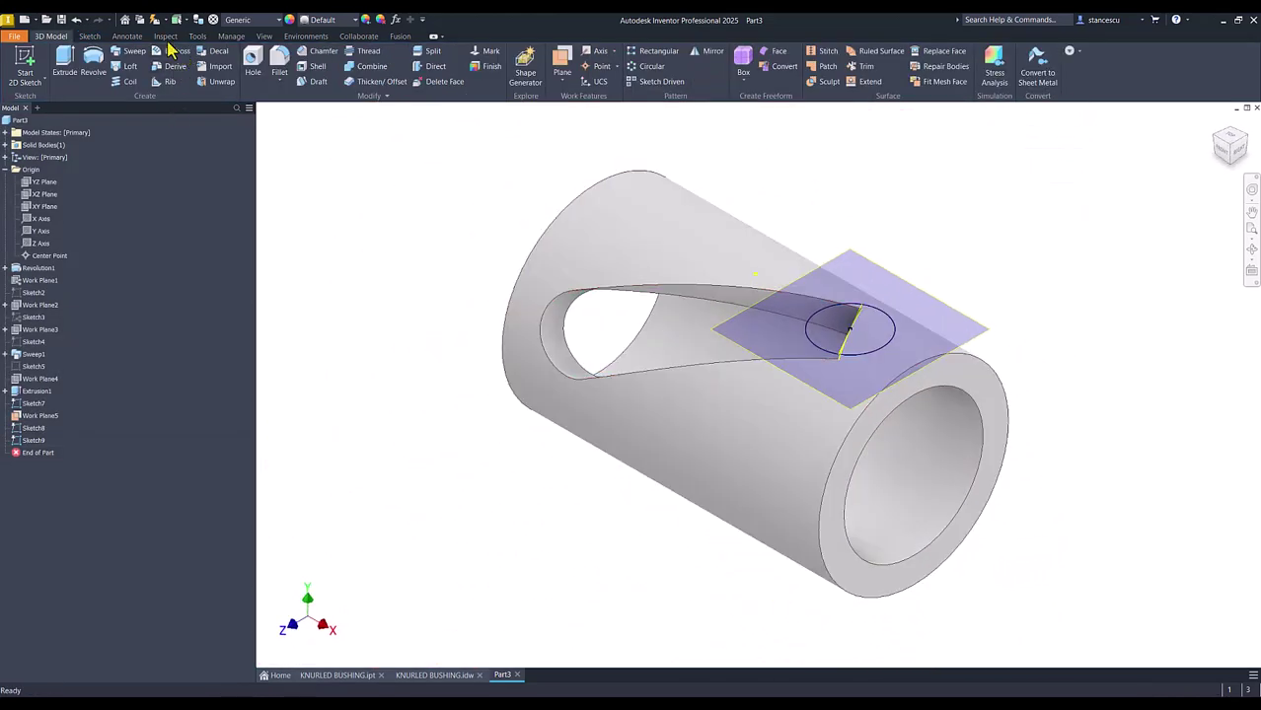
left_click(64, 61)
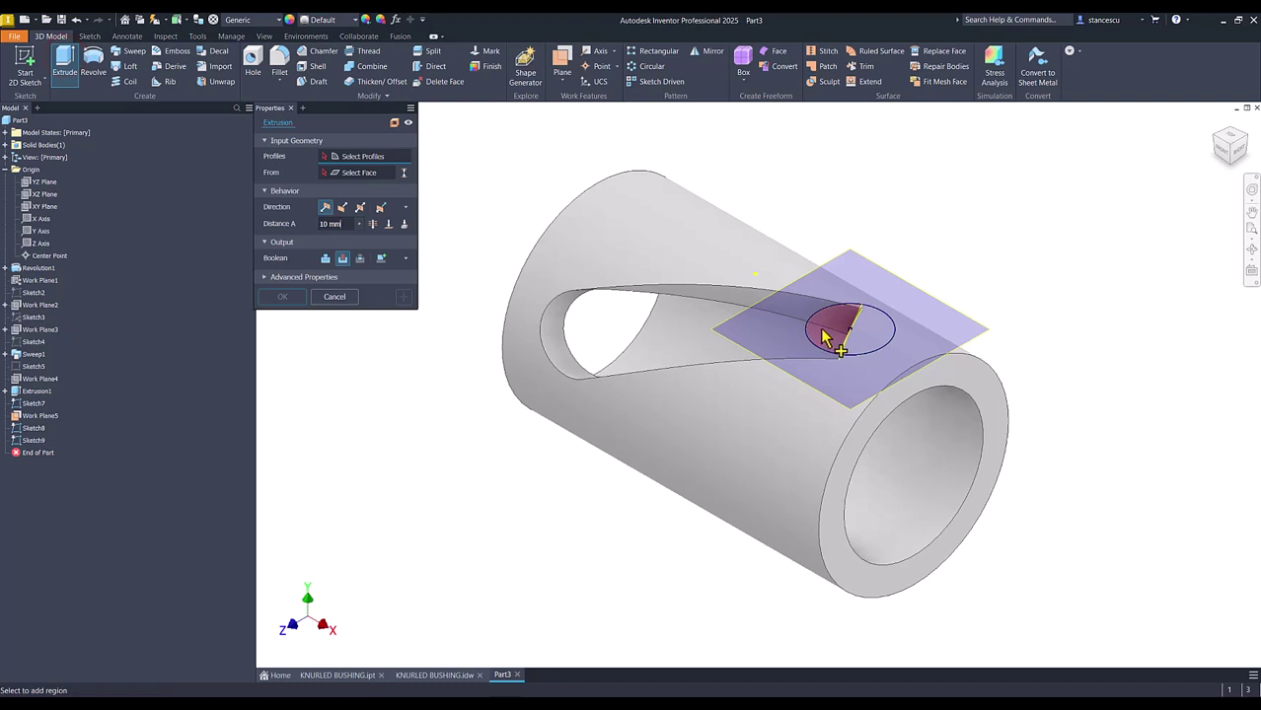
left_click(825, 339)
left_click(861, 333)
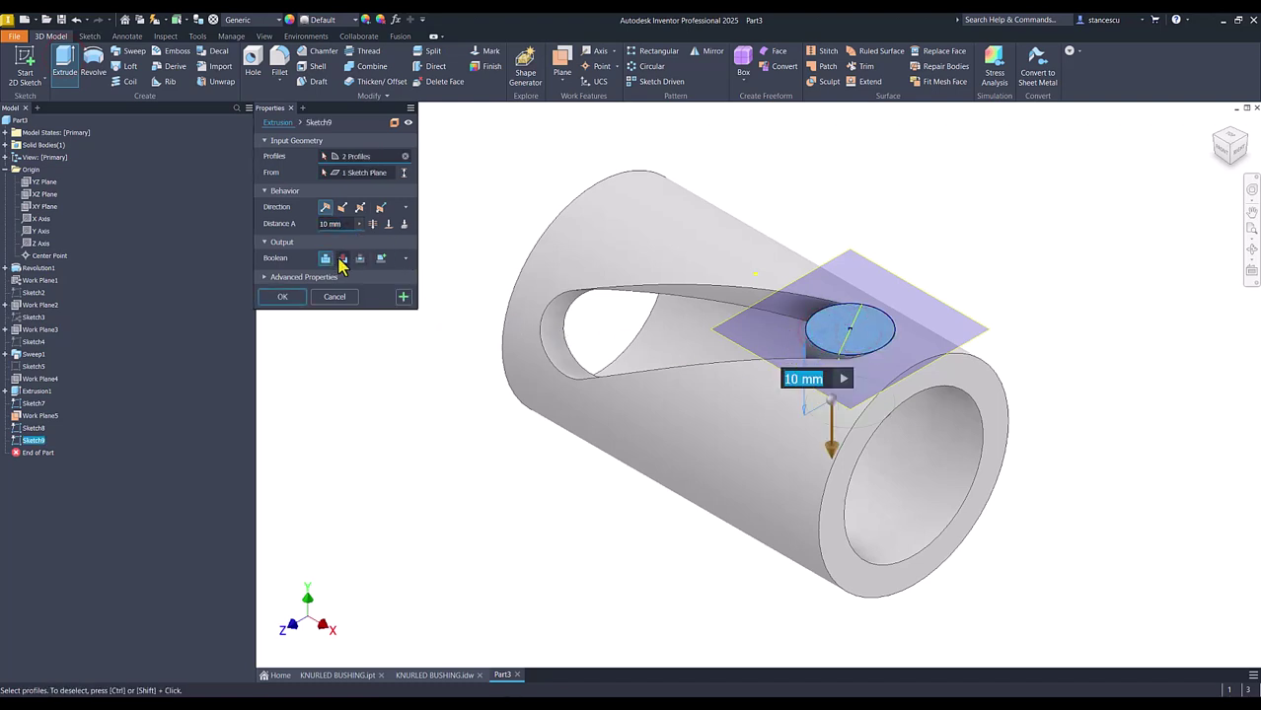
left_click(341, 259)
left_click(387, 225)
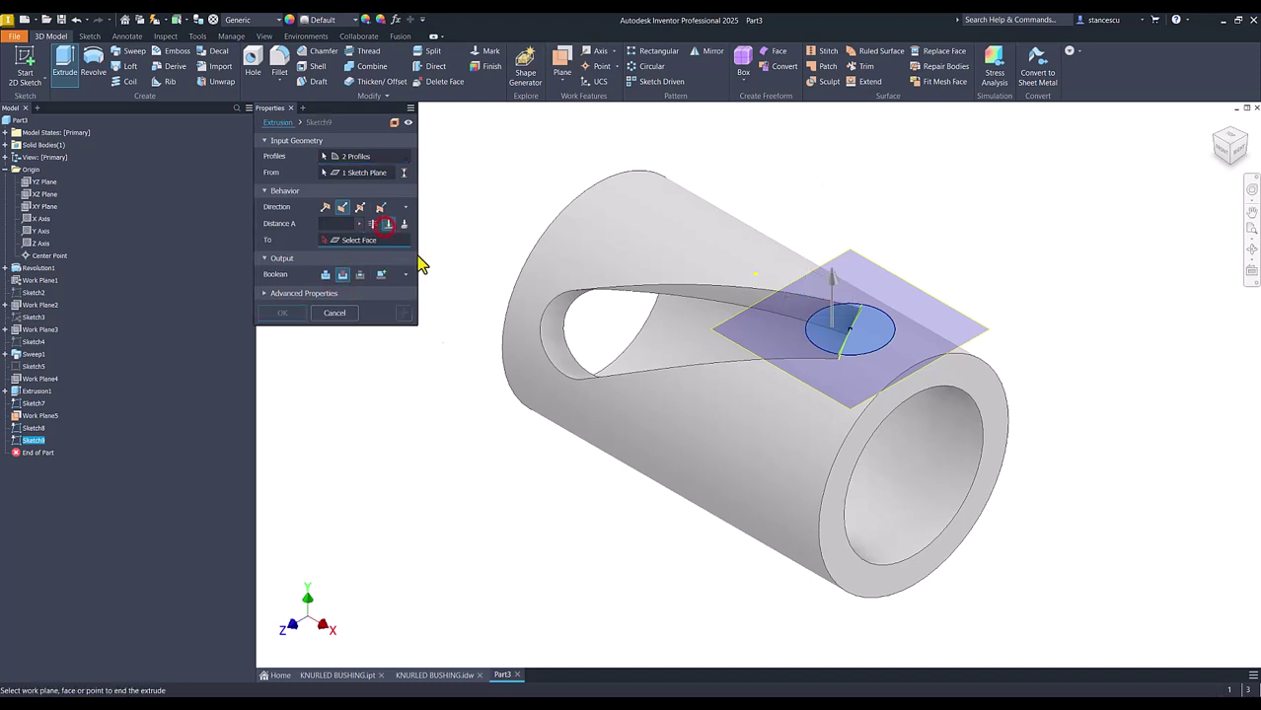
left_click(926, 488)
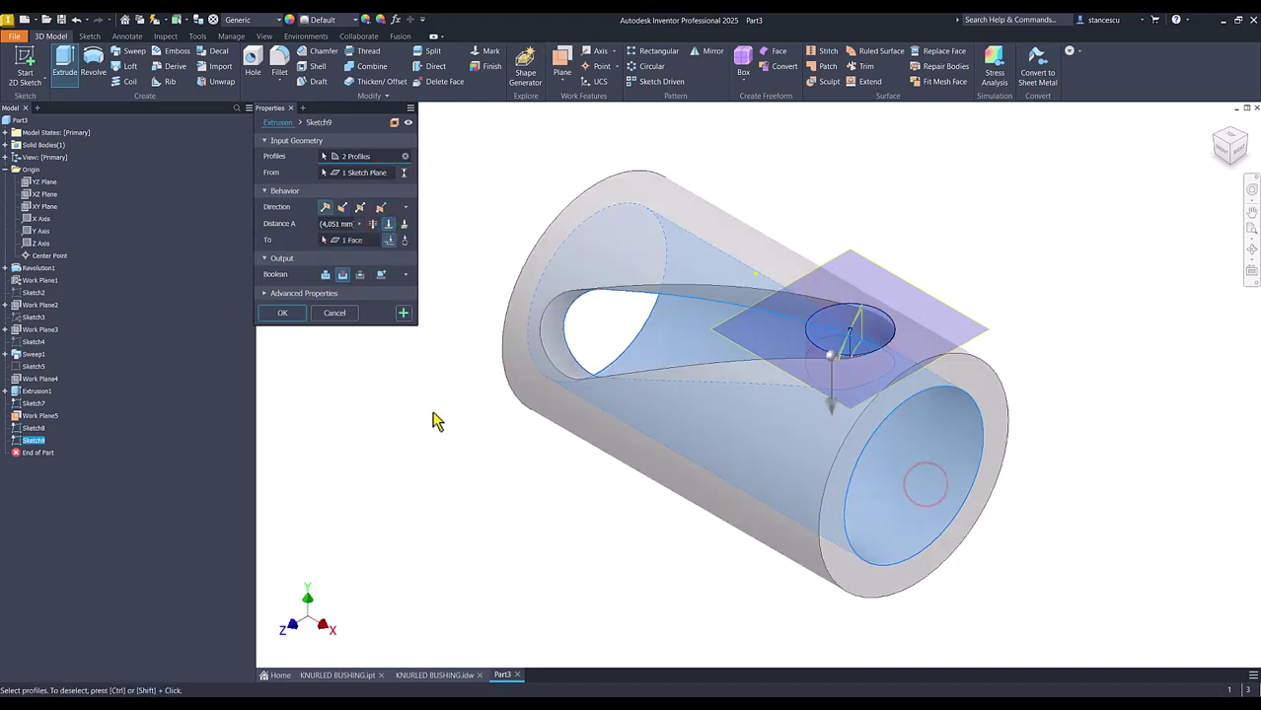
left_click(296, 316)
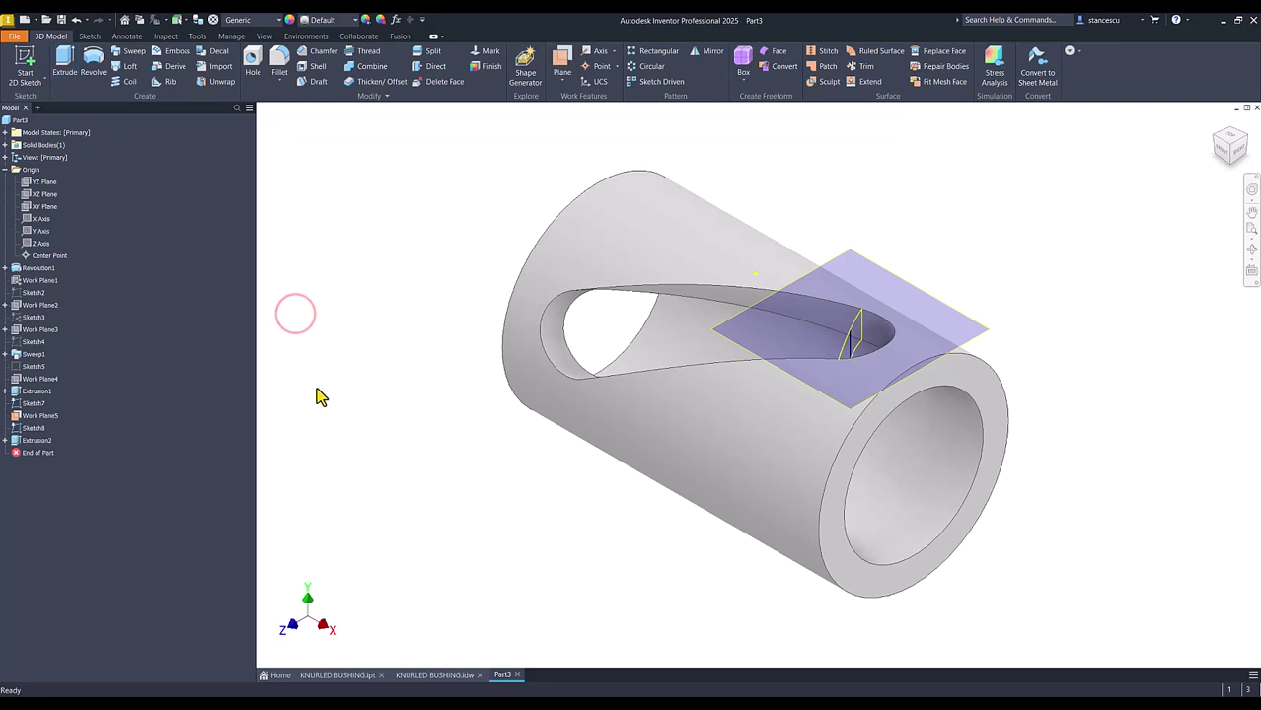
Step: Hide the sketch of the slot's second slanted end and the work plane used for its rounding cut
left_click(18, 405)
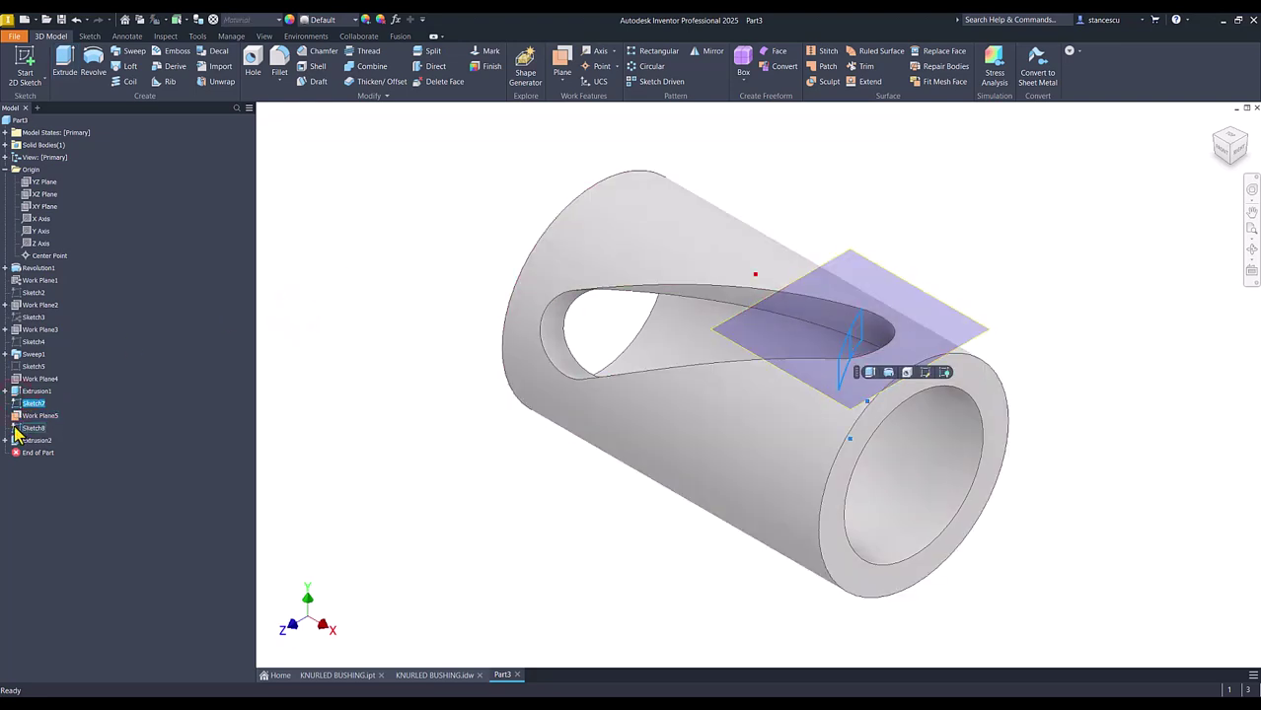
left_click(29, 416, "ctrl")
right_click(14, 425)
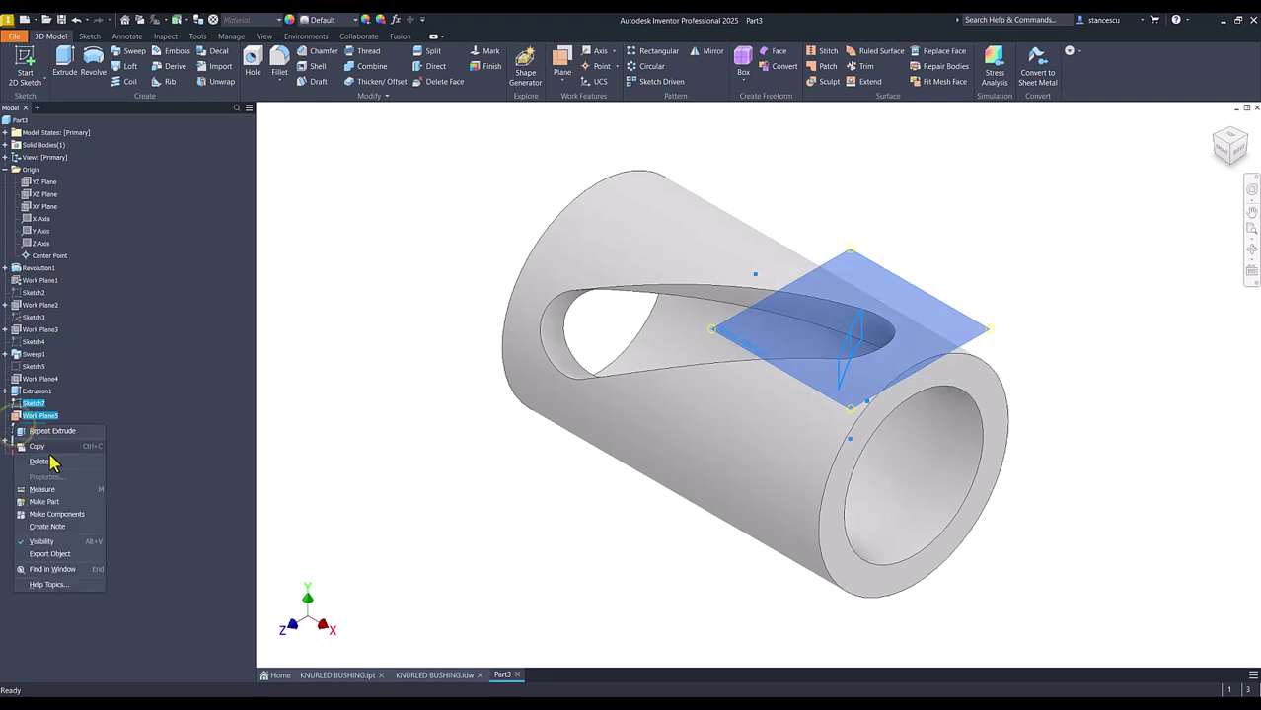
left_click(44, 542)
middle_click_drag(363, 497, 485, 360, "shift")
key("F6")
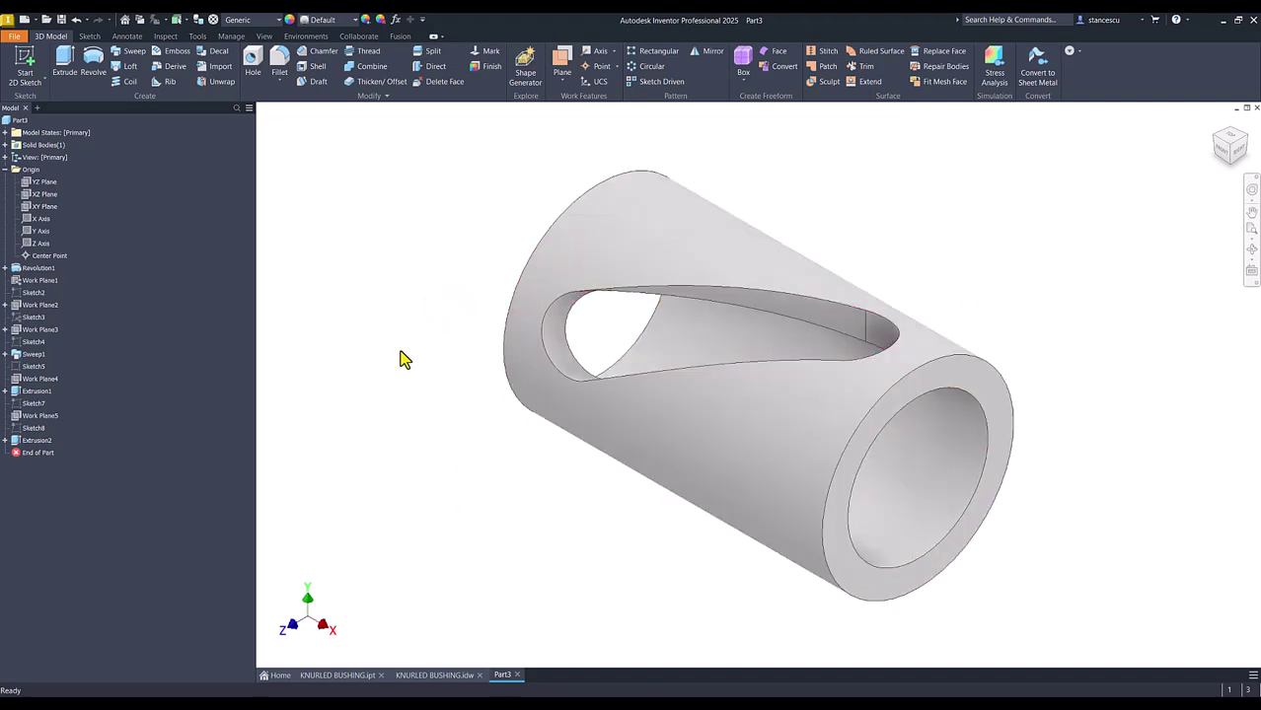
Step: Circular-pattern the swept slot and both end-rounding extrusions about the bushing's cylinder axis, with 6 occurrences over 360 deg
left_click(646, 66)
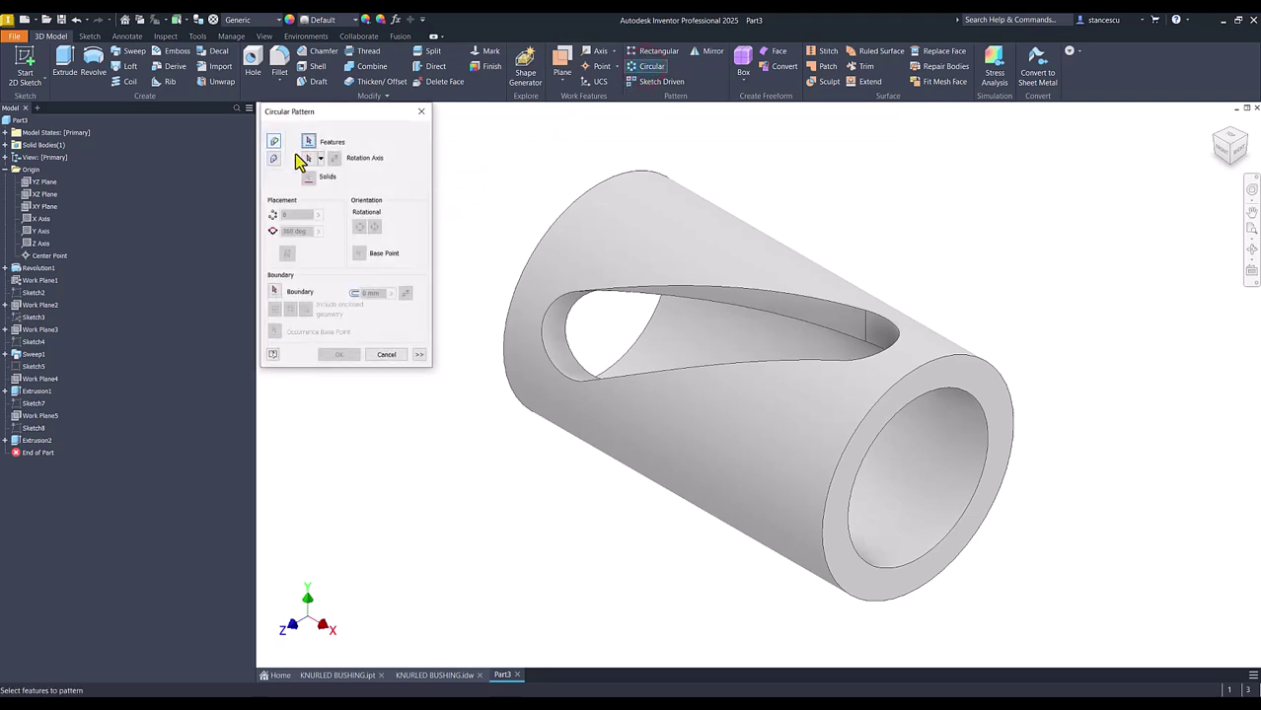
left_click(21, 442)
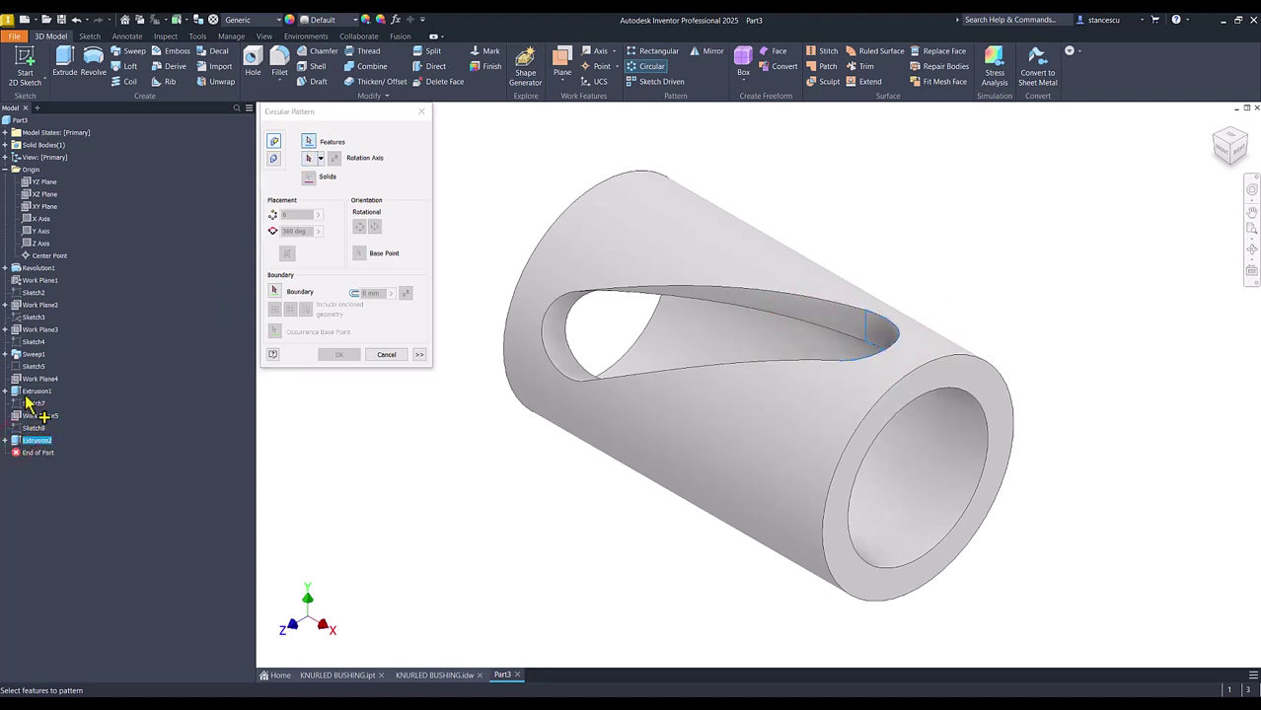
left_click(28, 394)
left_click(29, 355)
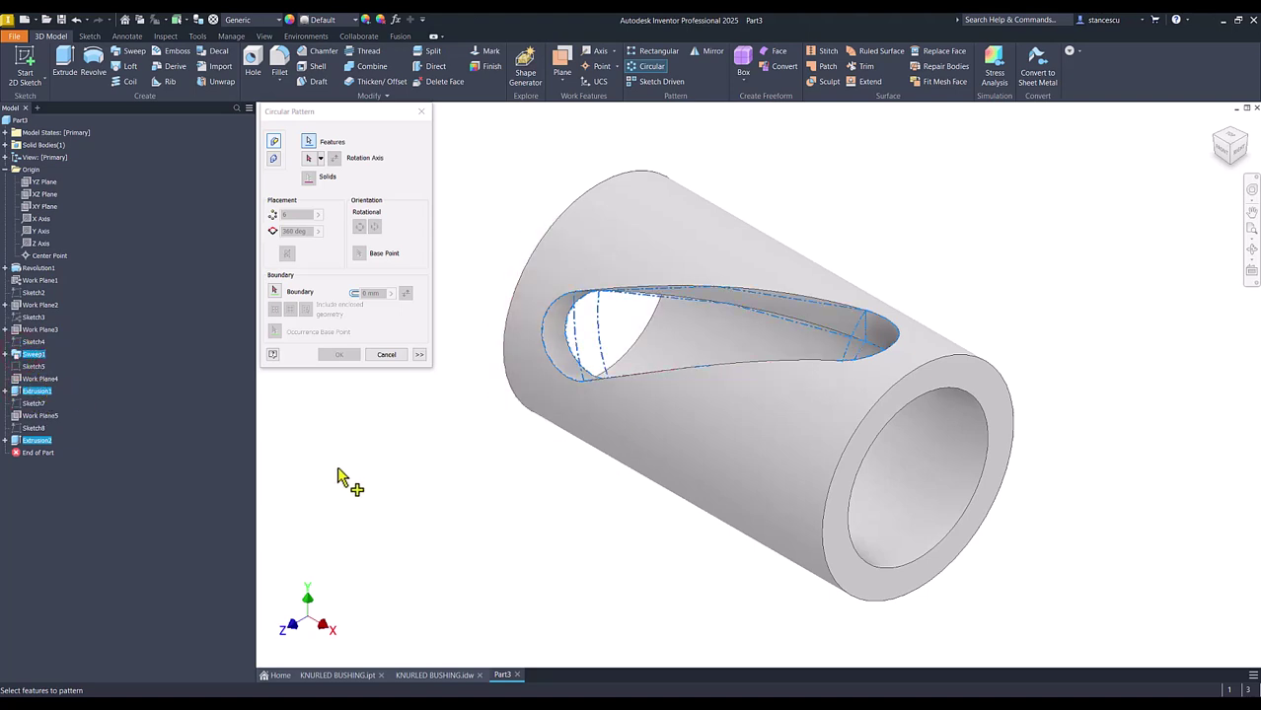
left_click(309, 157)
left_click(679, 433)
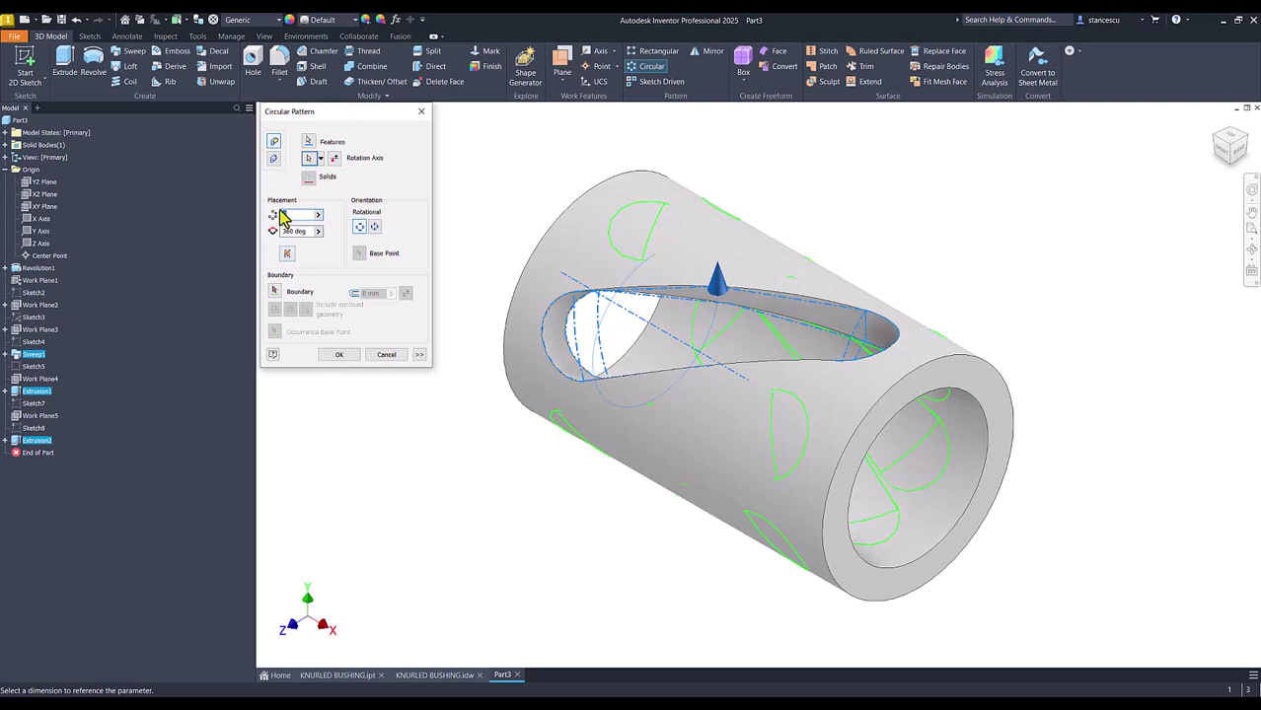
left_click(334, 356)
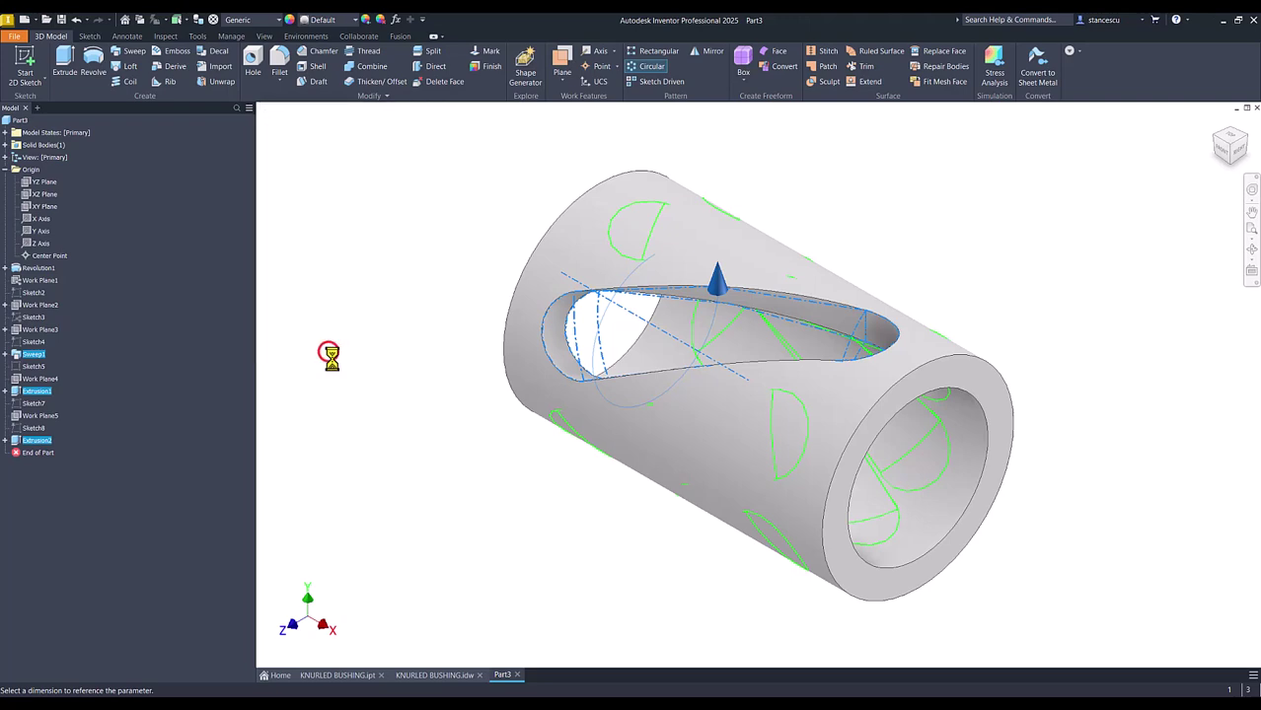
key("F6")
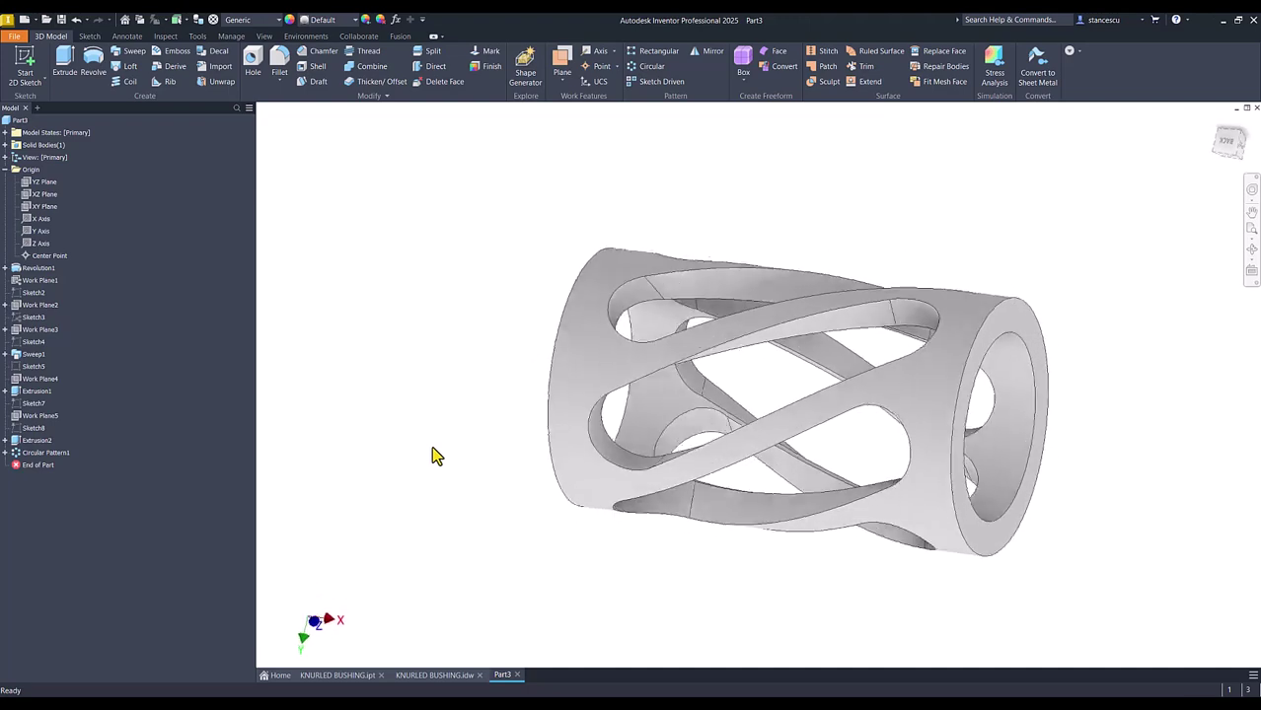
key("F6")
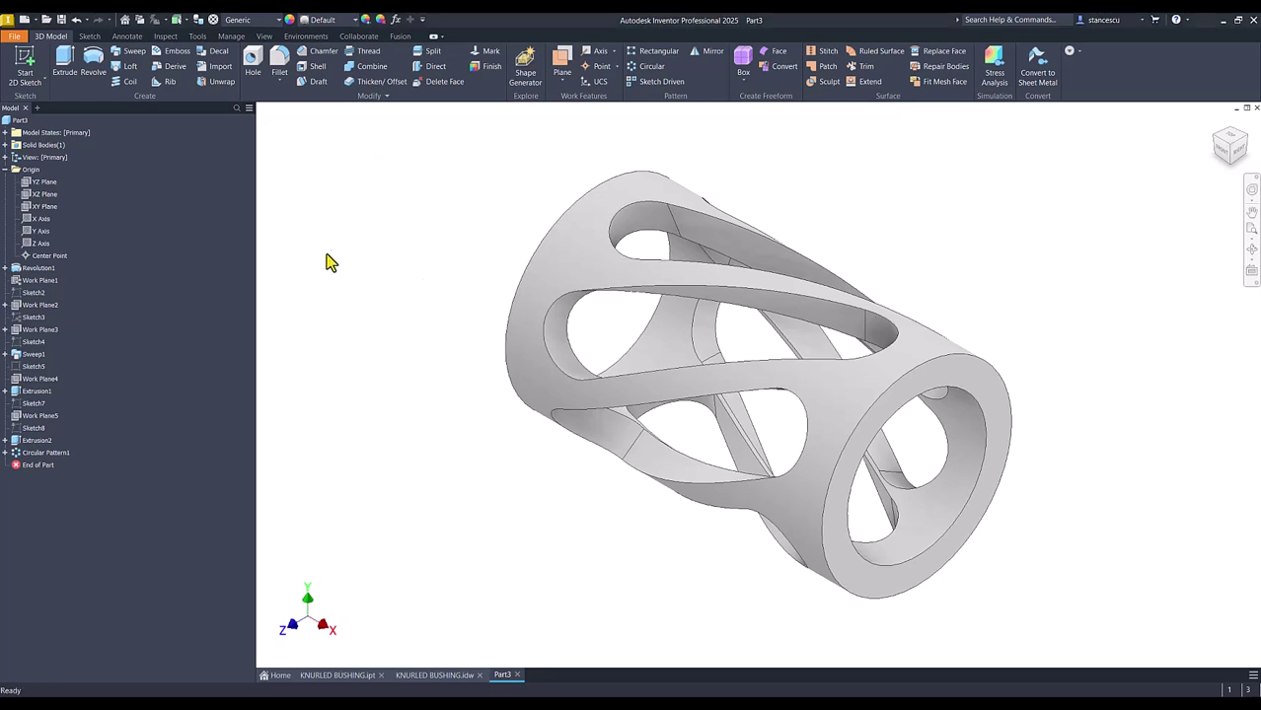
Step: Collapse the Origin folder, update the part's physical iProperties and copy the calculated volume value with its unit
left_click(5, 170)
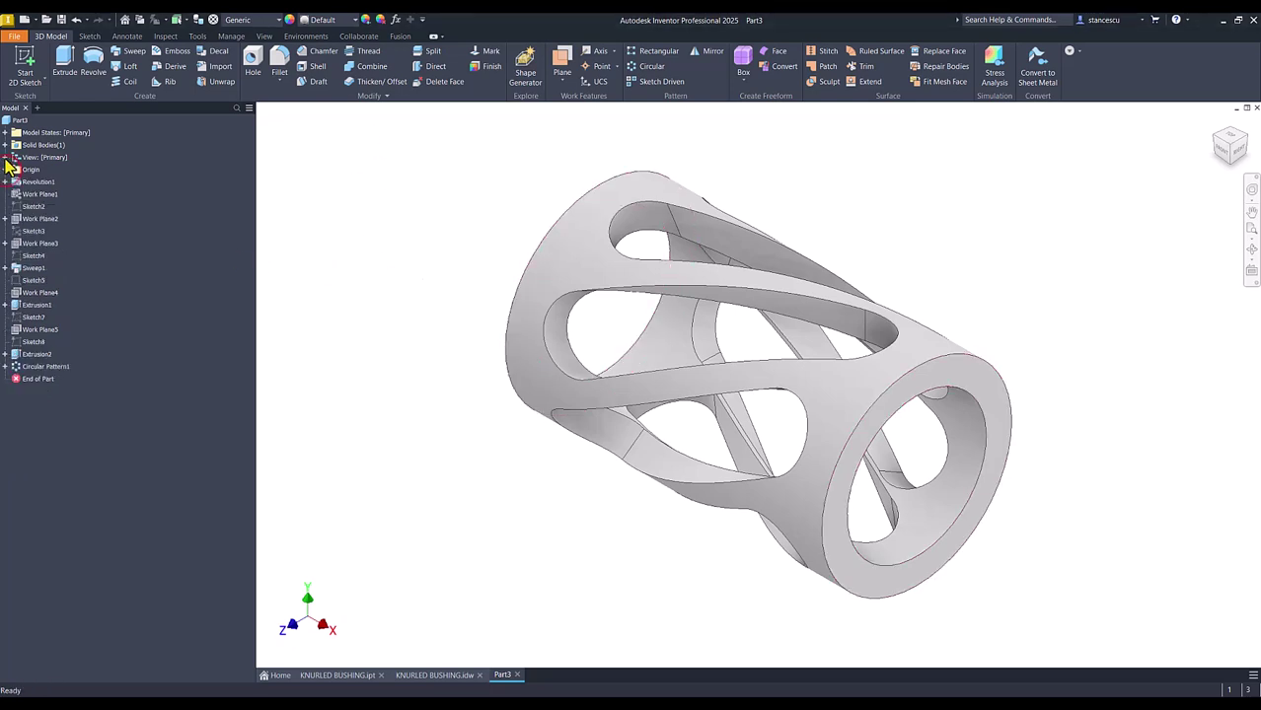
left_click(18, 121)
right_click(18, 121)
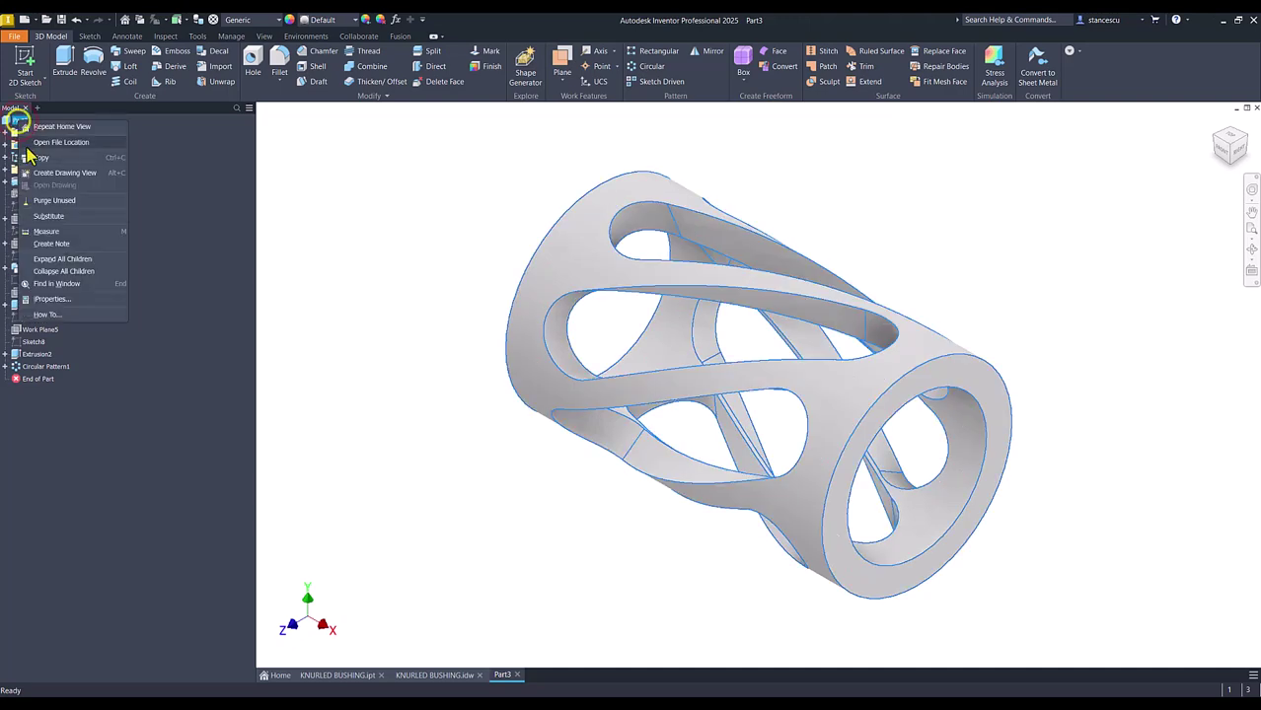
left_click(44, 296)
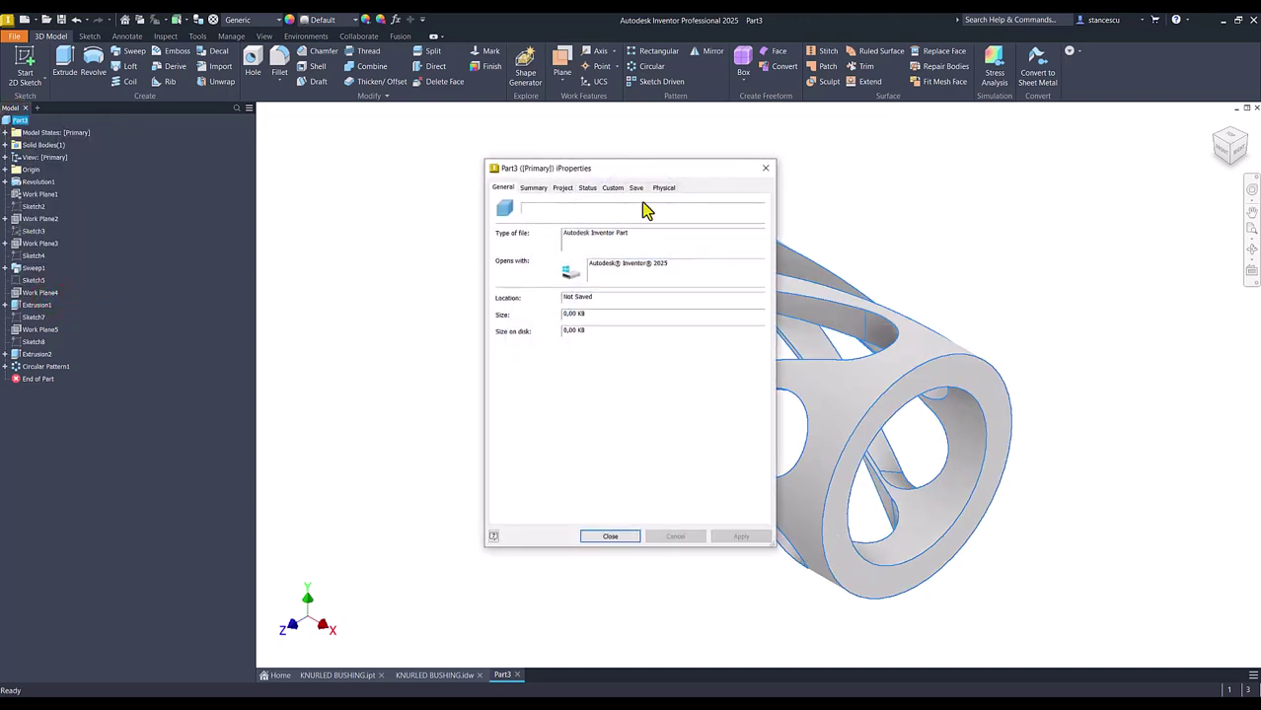
left_click(664, 188)
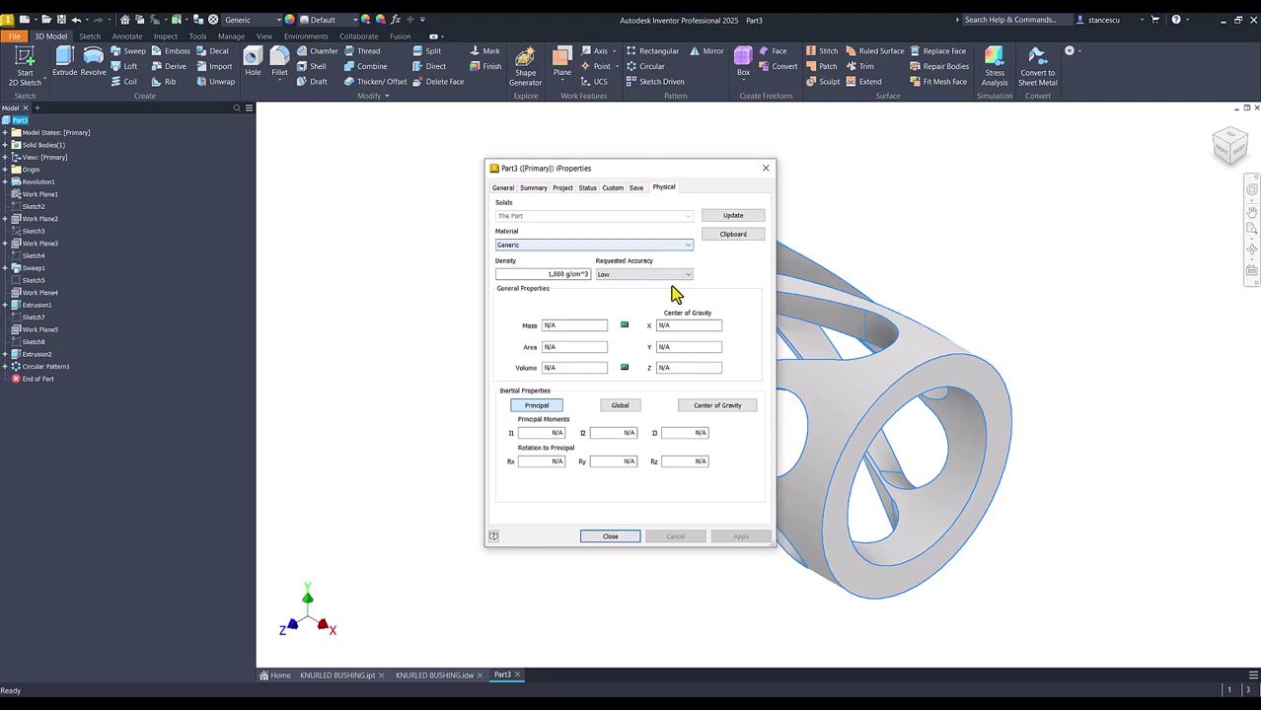
left_click(732, 216)
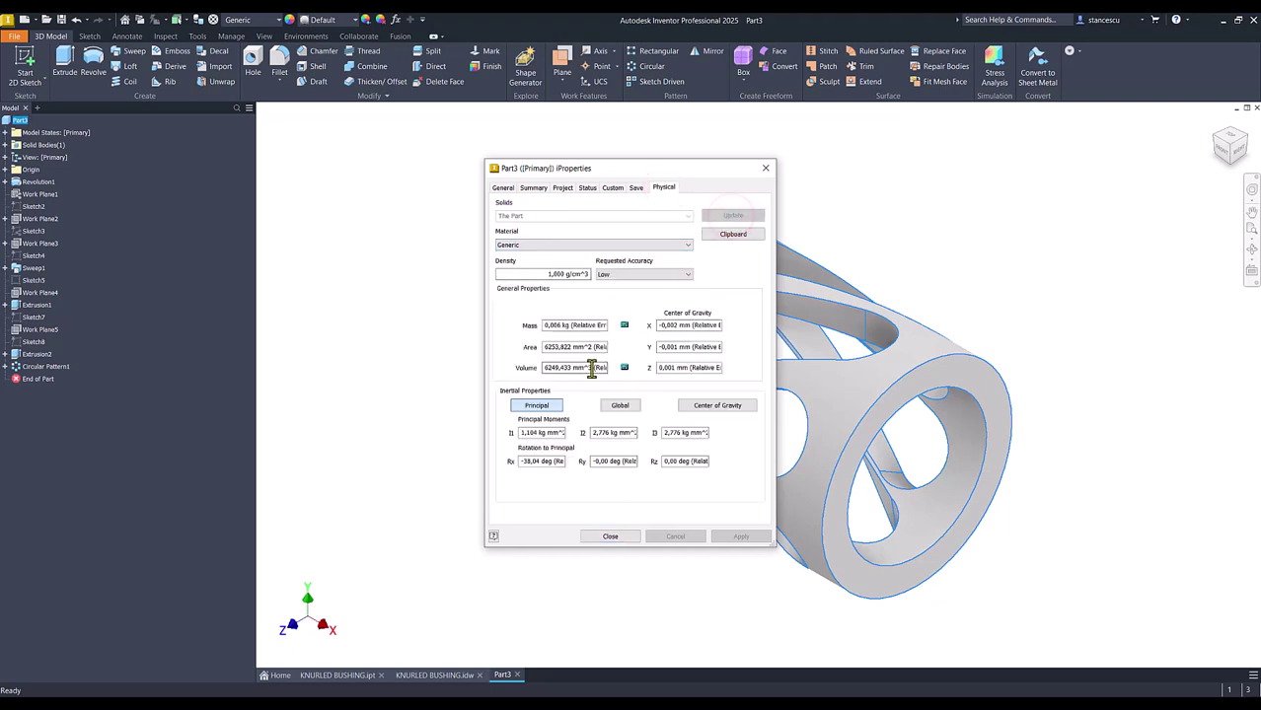
left_click_drag(591, 367, 479, 379)
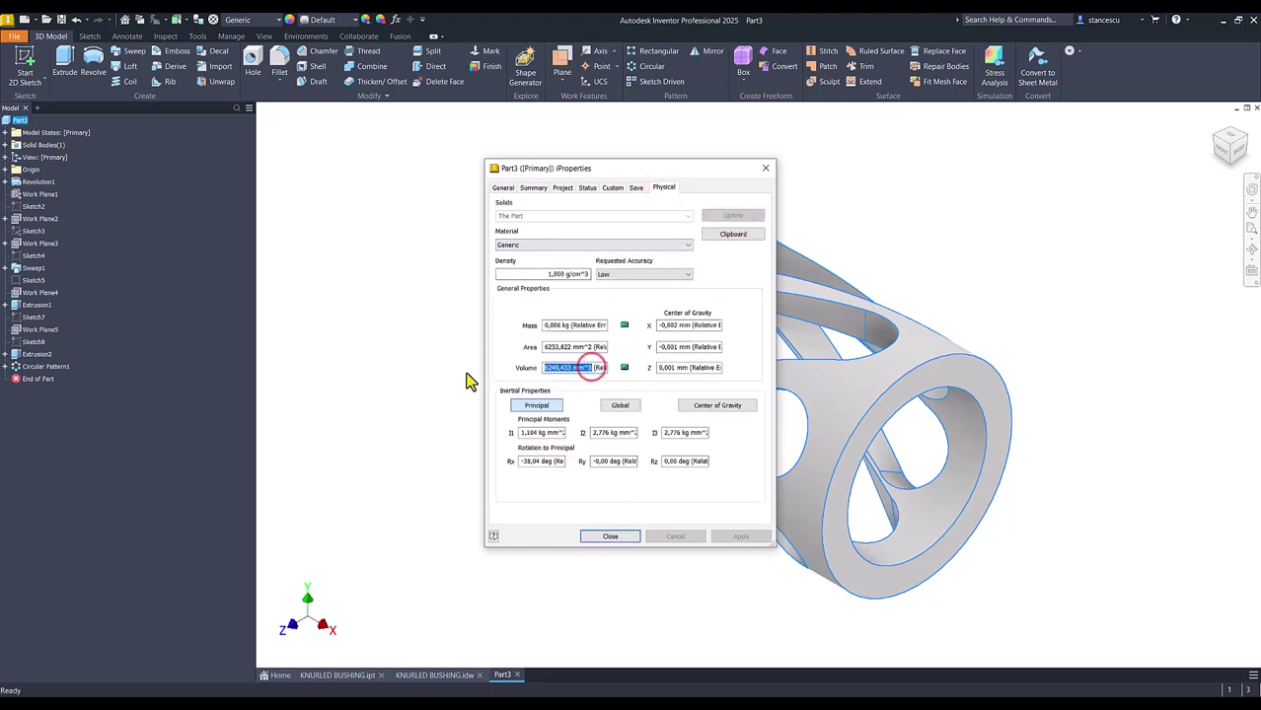
key("ctrl+c")
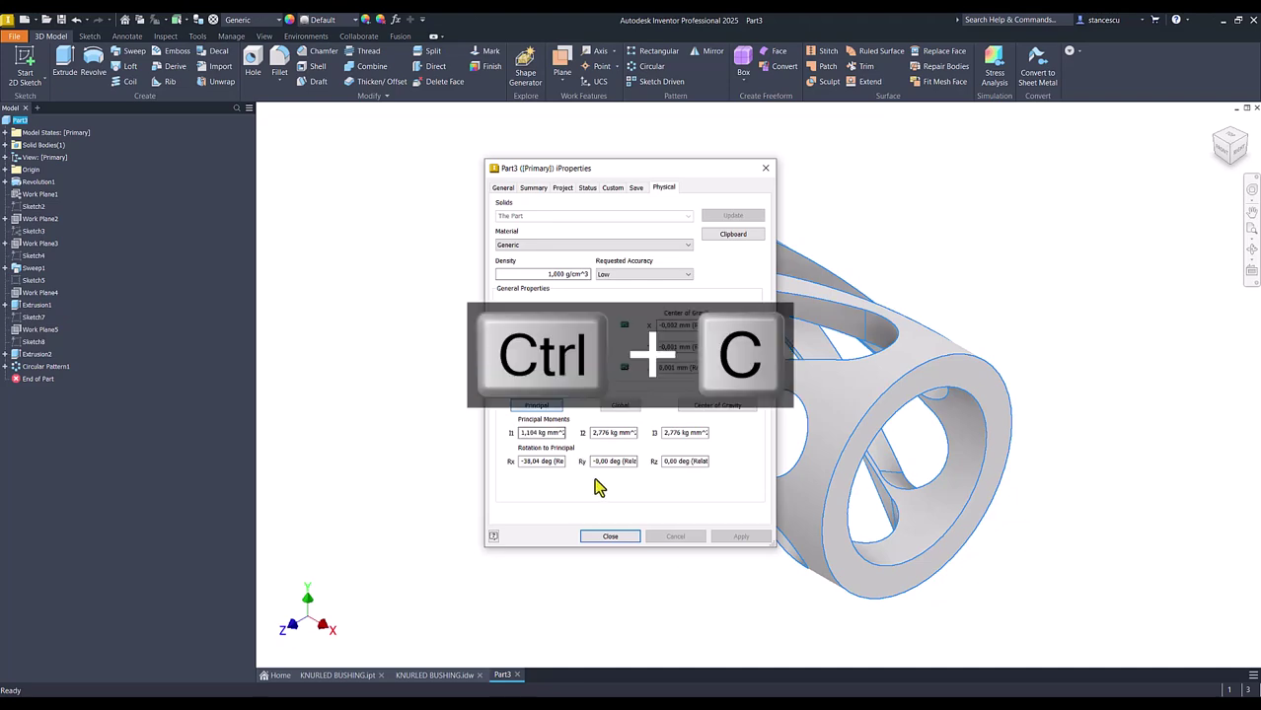
left_click(600, 536)
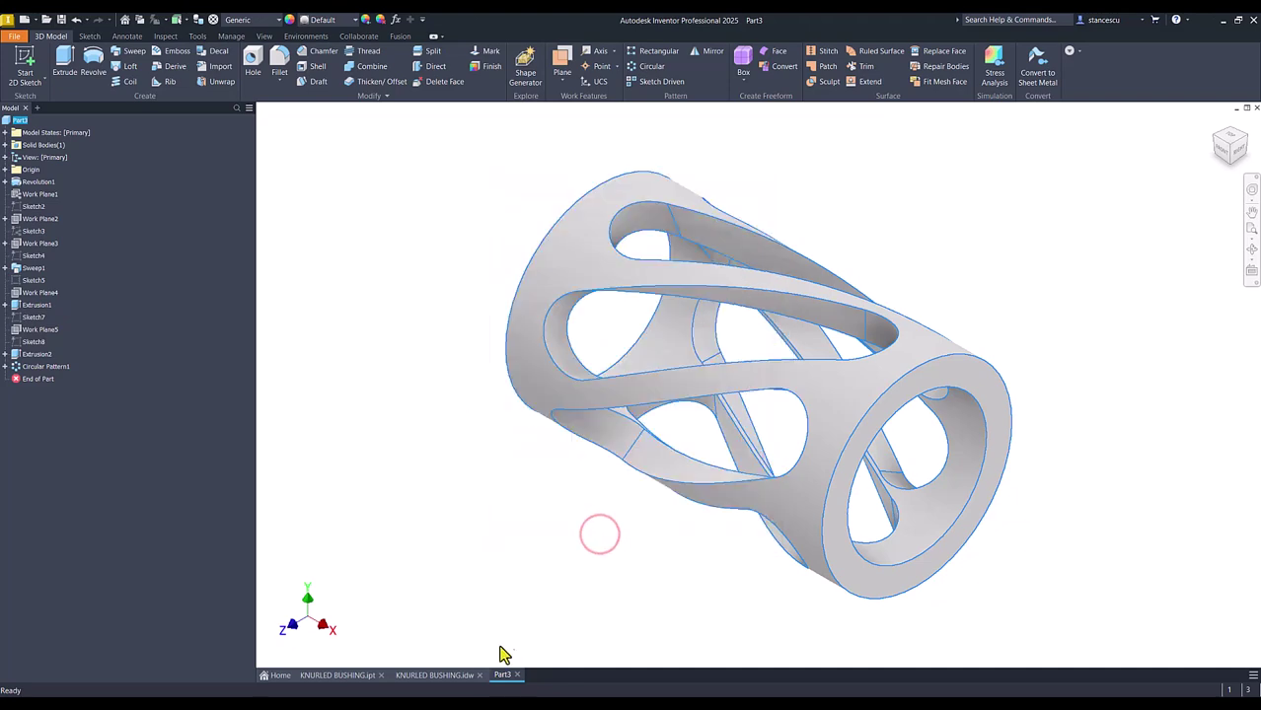
Step: In KNURLED BUSHING.idw, paste the copied volume on a second line of the volume note to compare them, and discard the edit
left_click(451, 679)
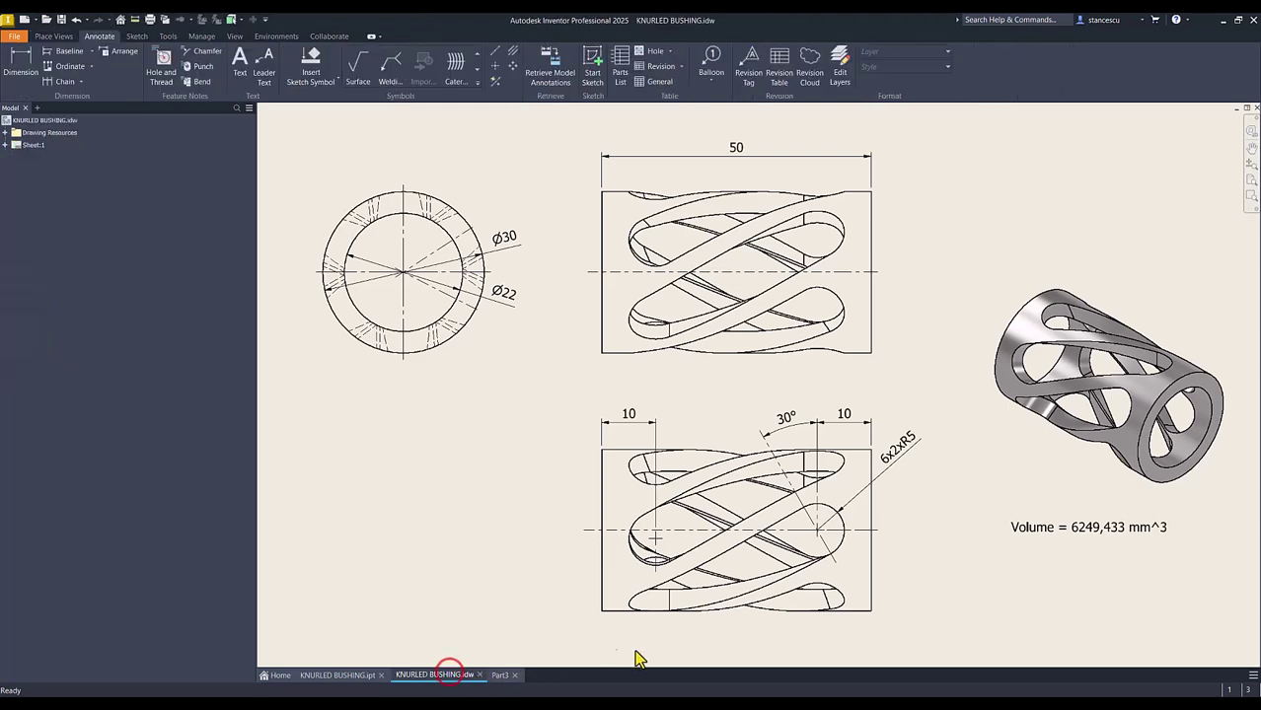
double_click(1098, 527)
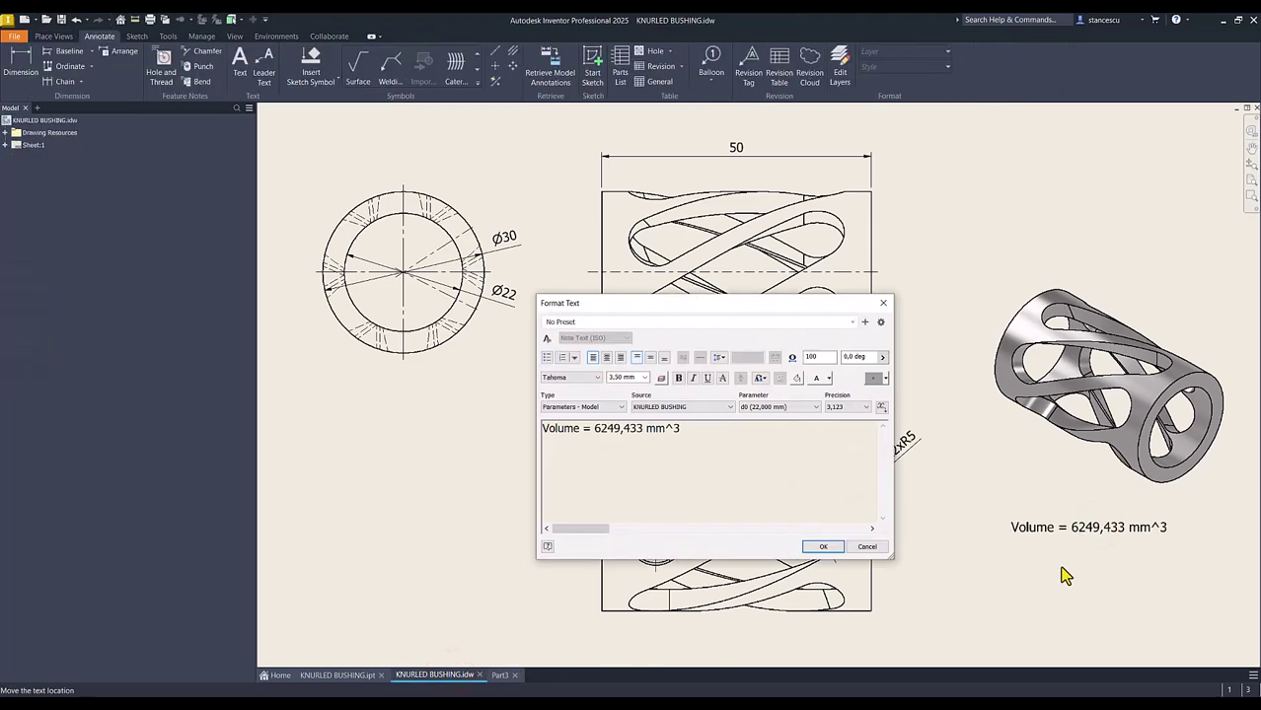
key("Return")
key("ctrl+v")
key("Return")
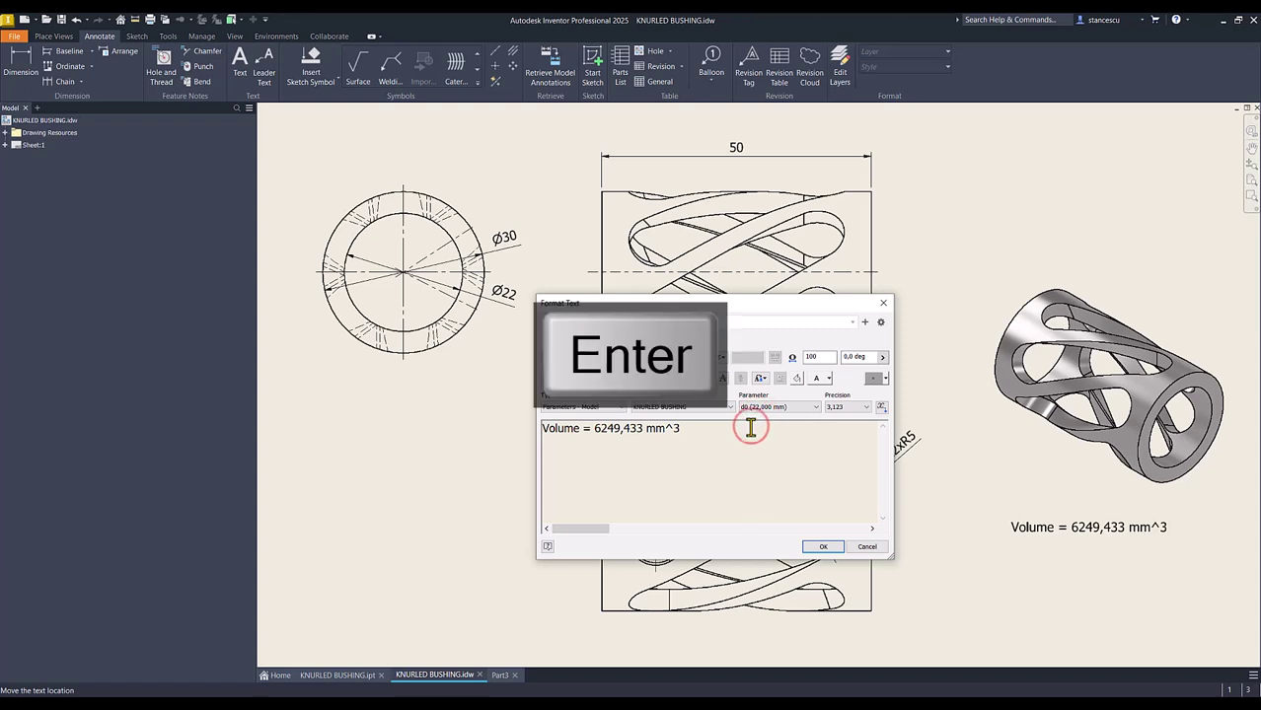
key("ctrl+v")
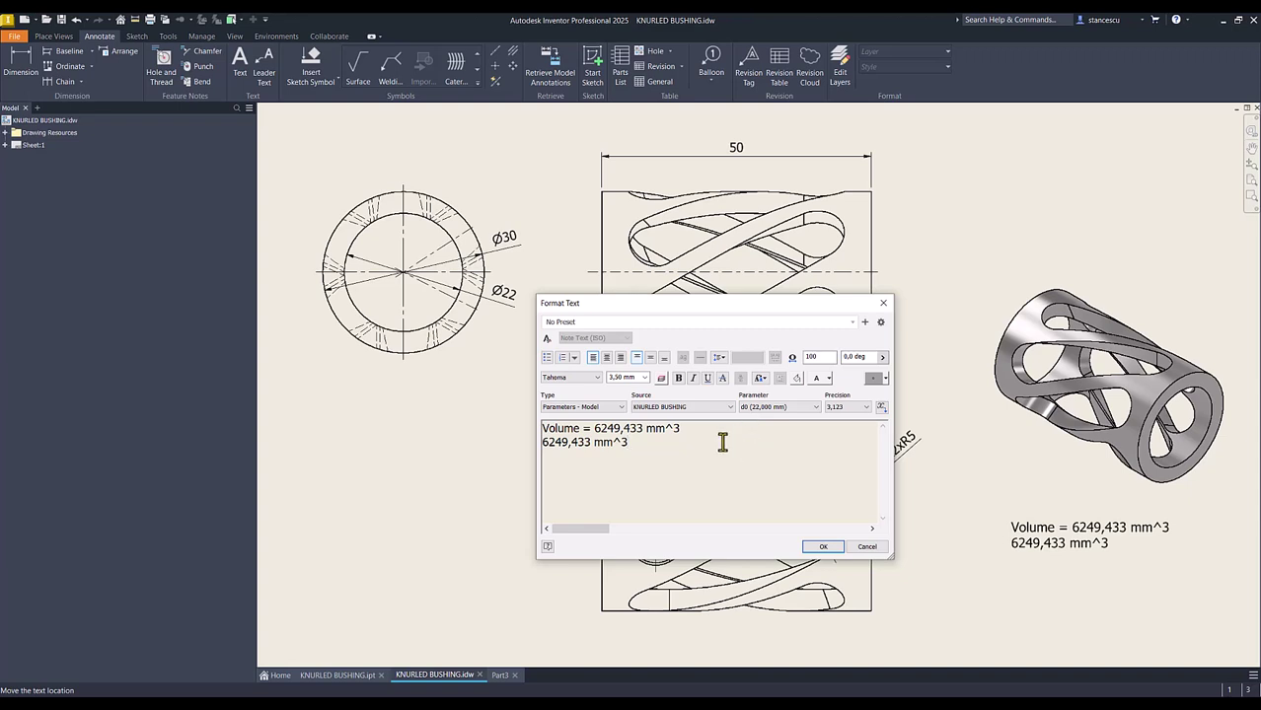
left_click(866, 548)
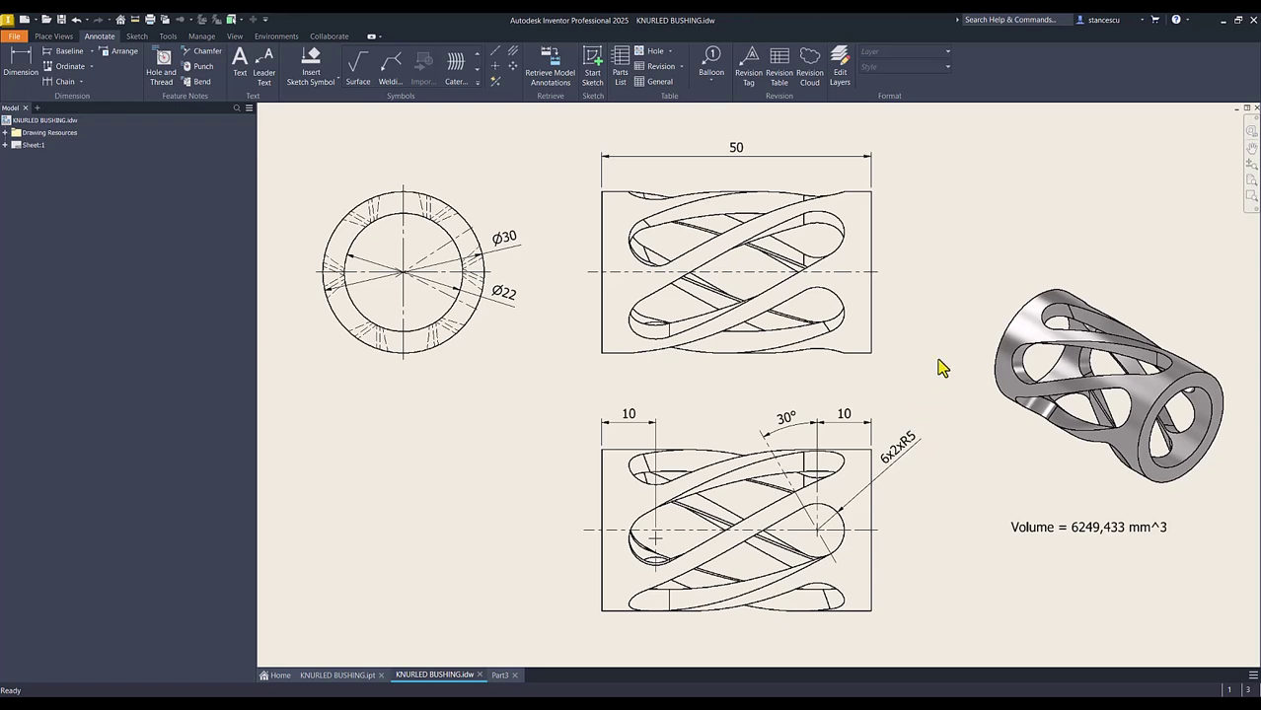
Step: Assign the Stainless Steel material to Part3 and compare its appearance with the reference part KNURLED BUSHING.ipt
left_click(500, 676)
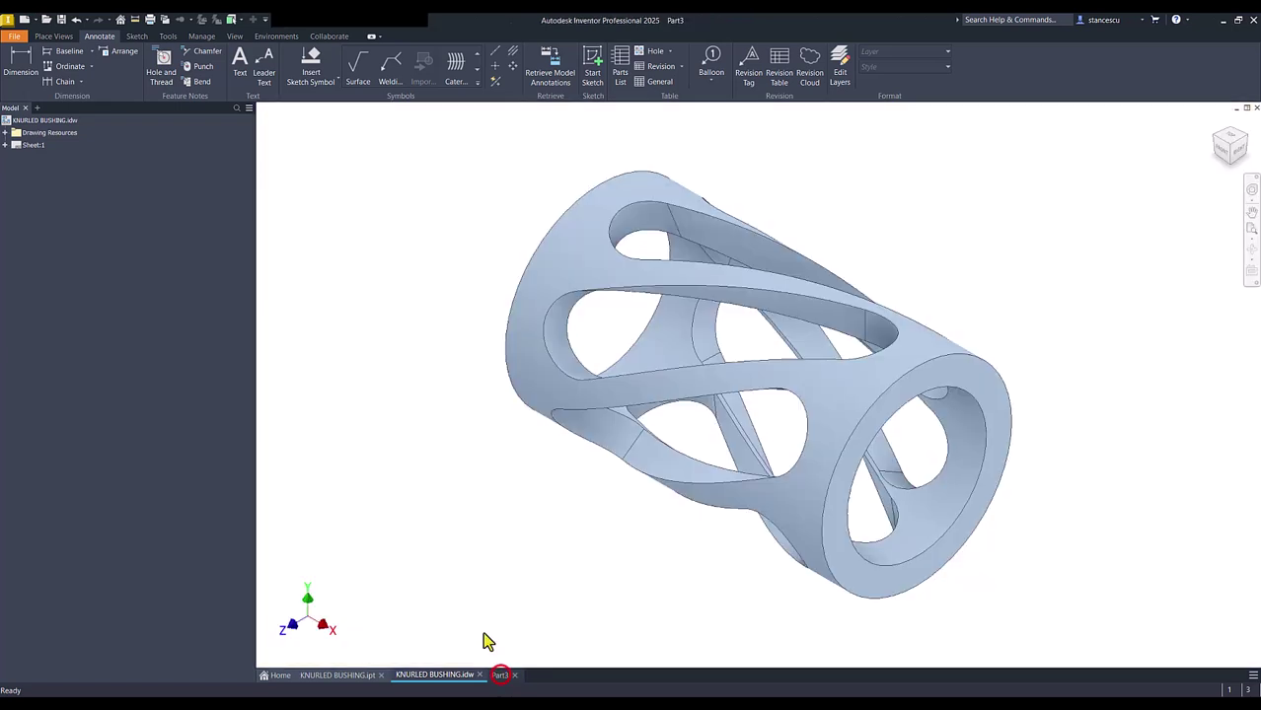
left_click(430, 219)
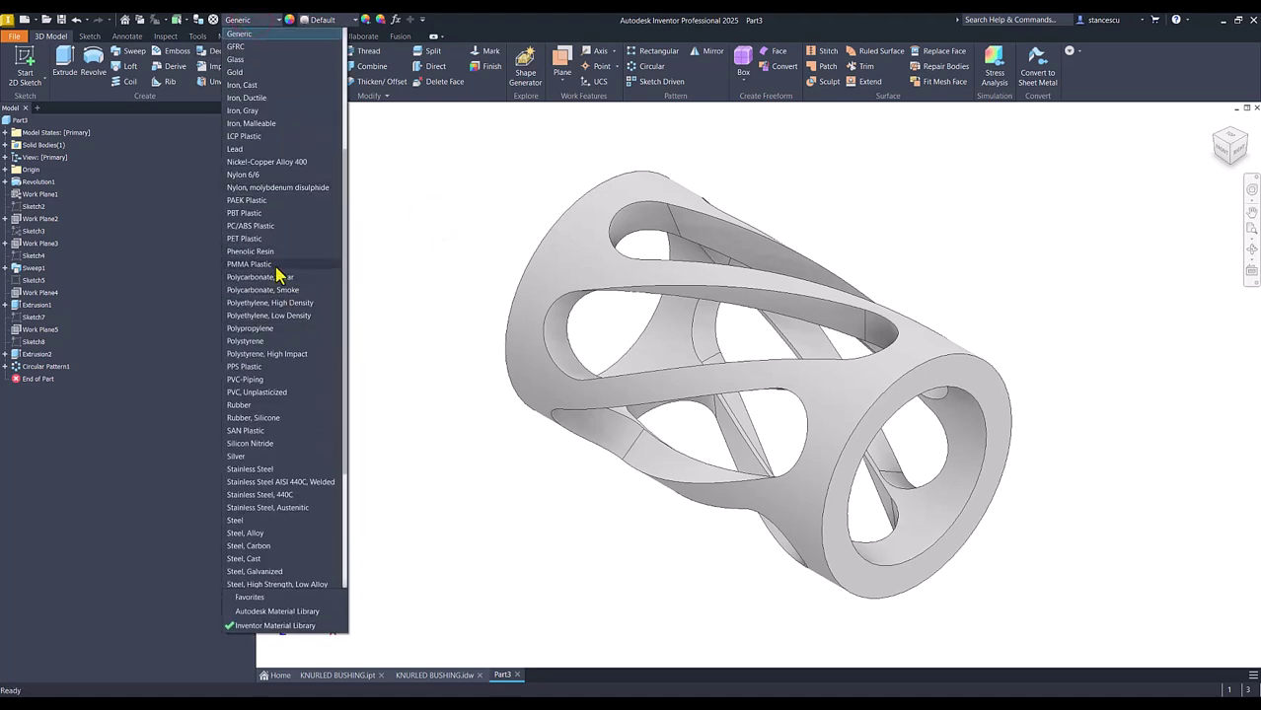
scroll(266, 325, "down", 2)
left_click(259, 393)
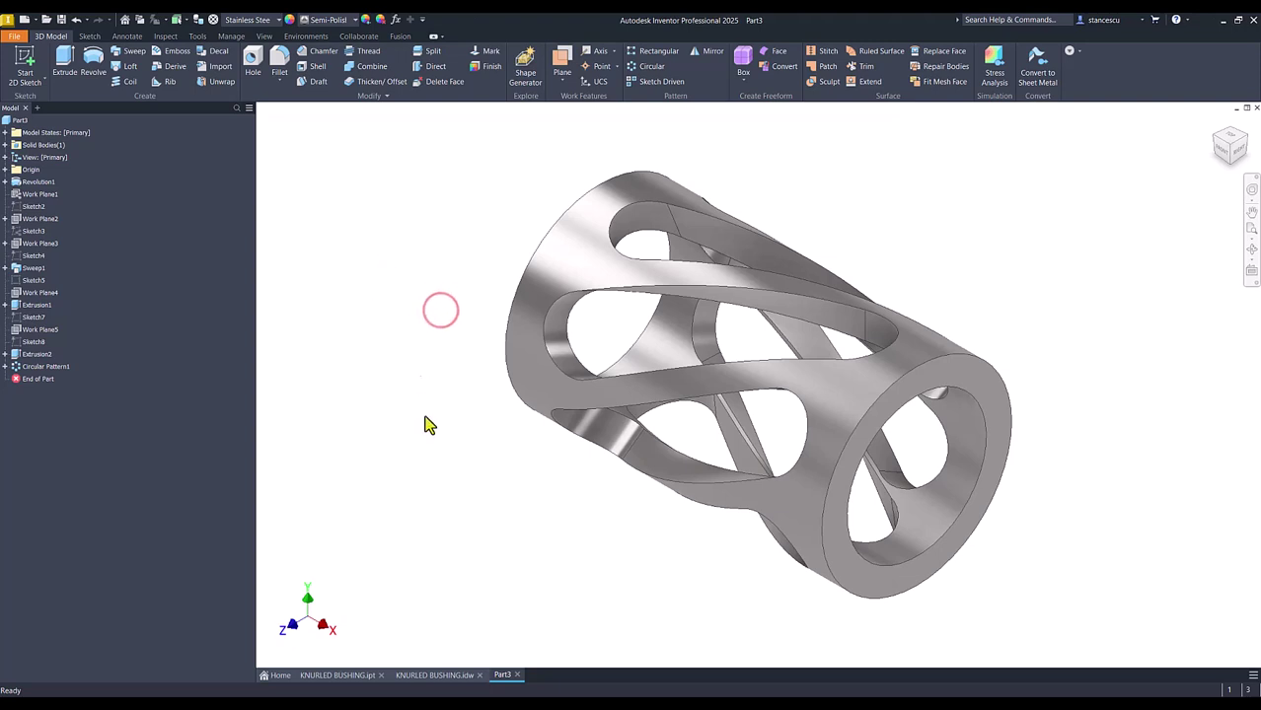
left_click(357, 677)
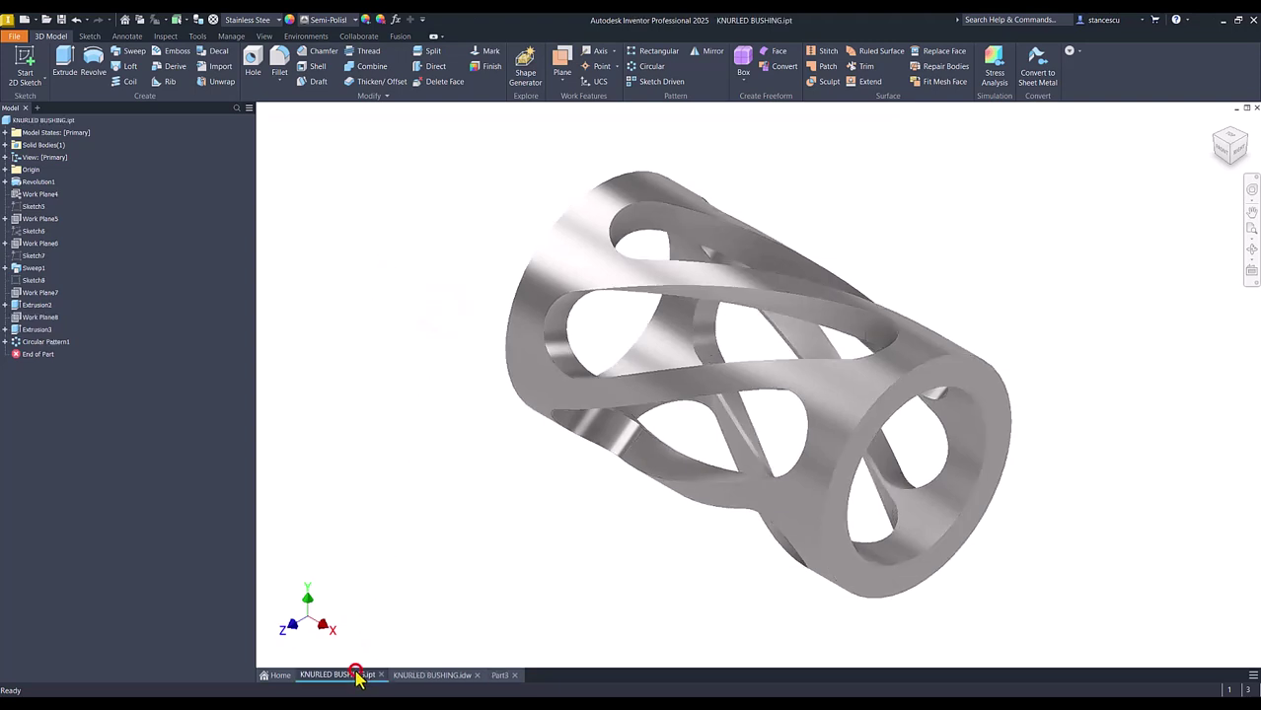
left_click(503, 675)
left_click(364, 676)
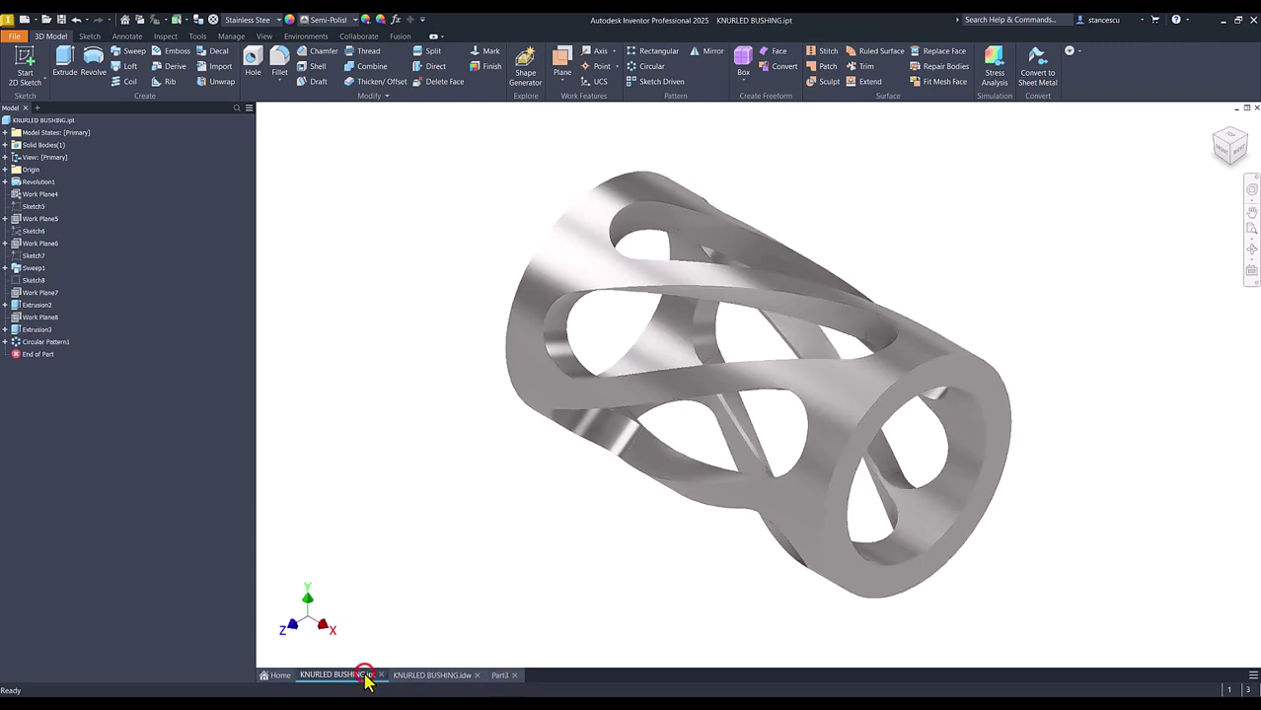
left_click(500, 676)
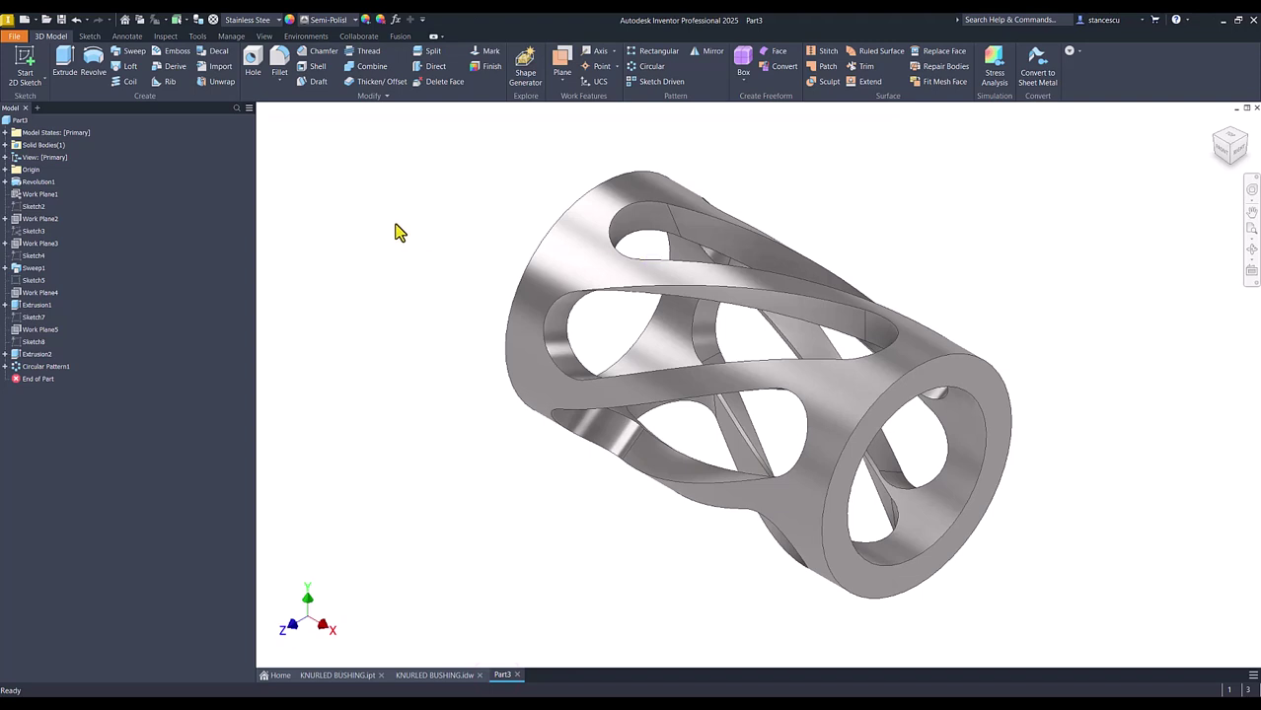
Step: Set Part3's visual style to Shaded and compare the model with KNURLED BUSHING.ipt again, ending on Part3
left_click(266, 36)
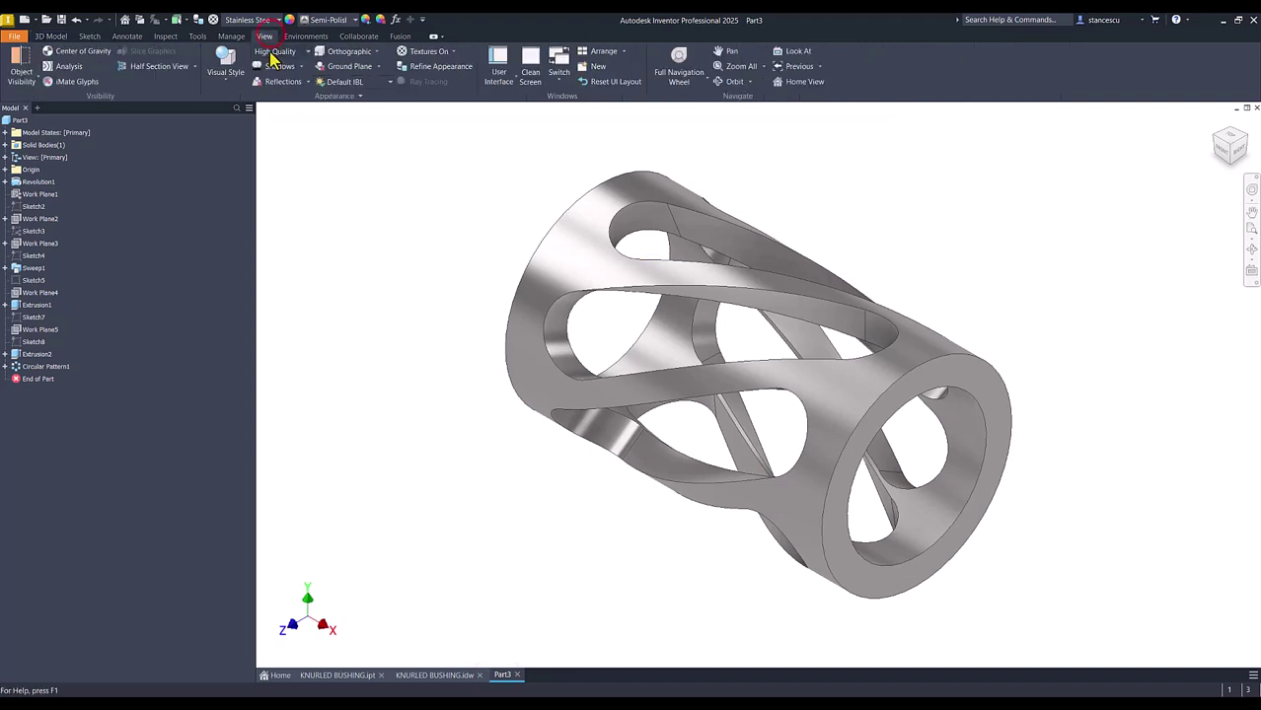
left_click(223, 73)
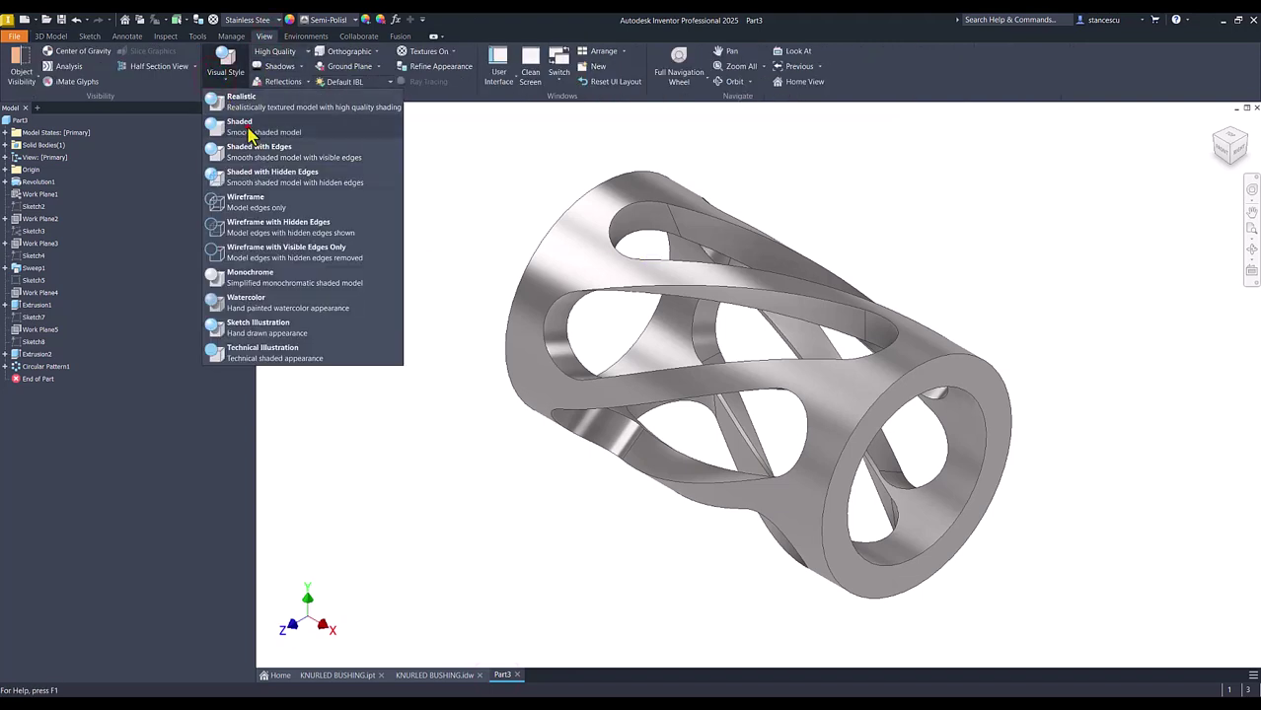
left_click(248, 131)
left_click(366, 268)
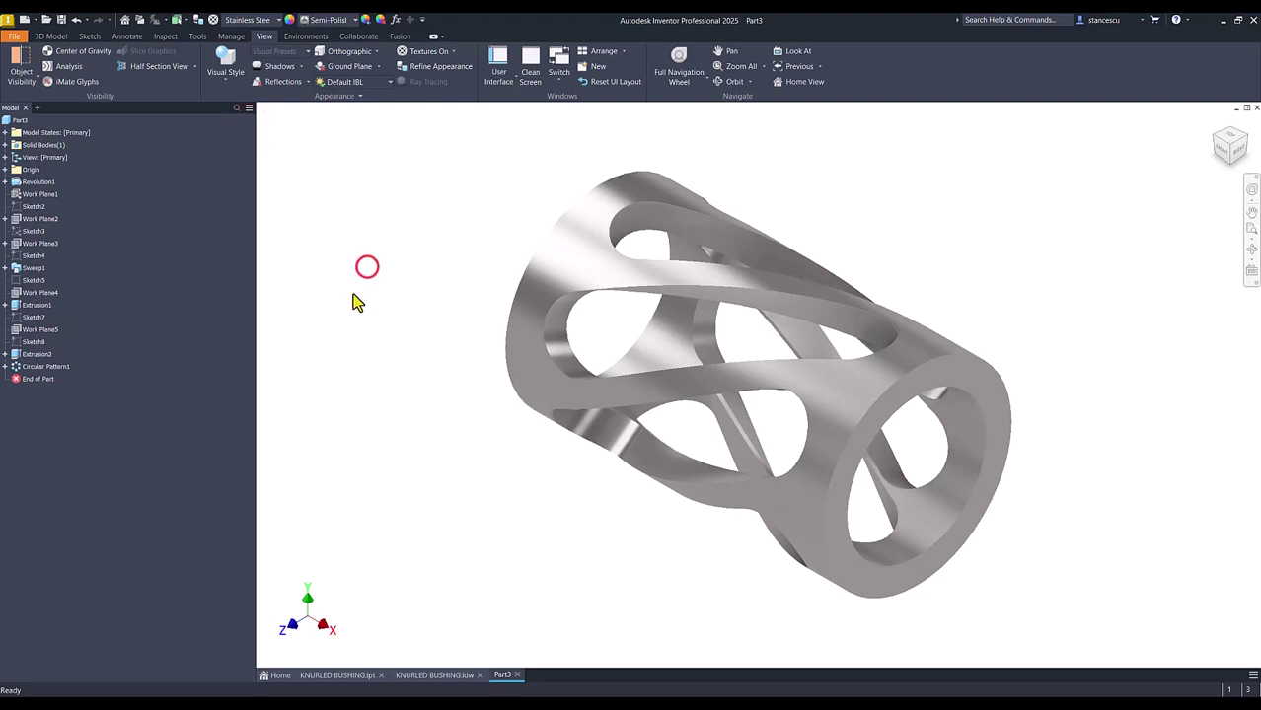
left_click(335, 675)
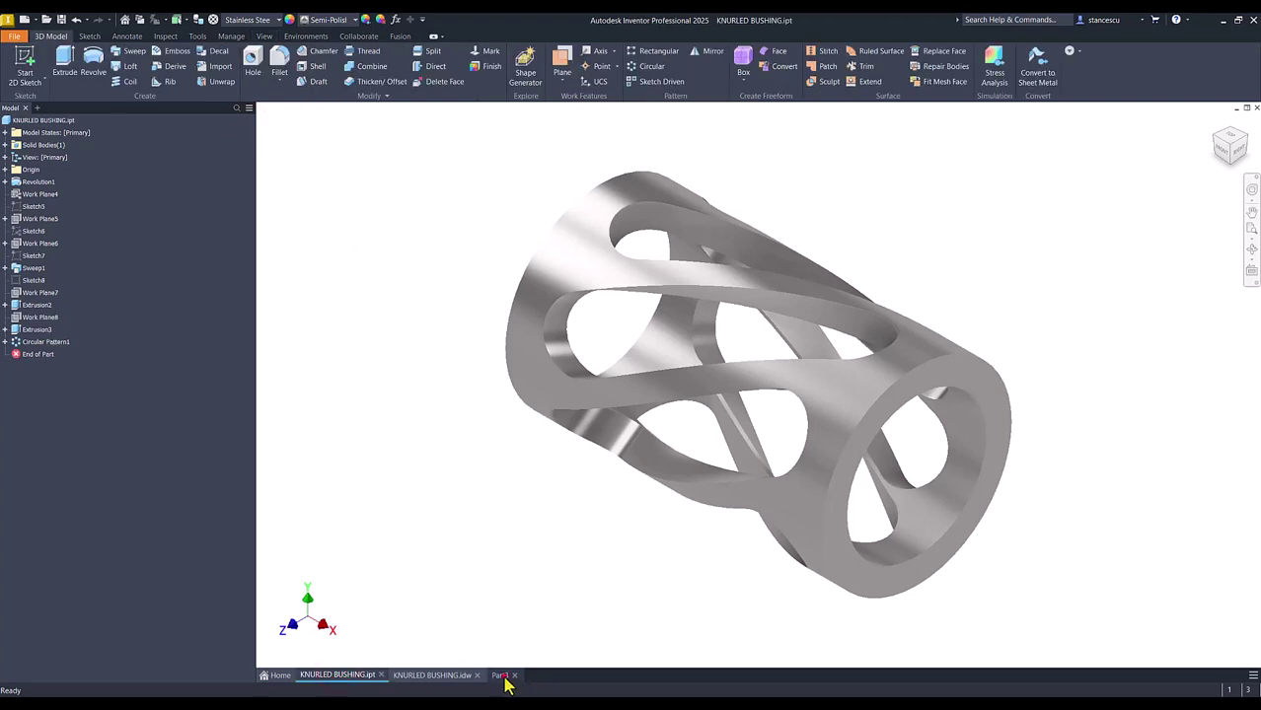
left_click(501, 676)
left_click(347, 675)
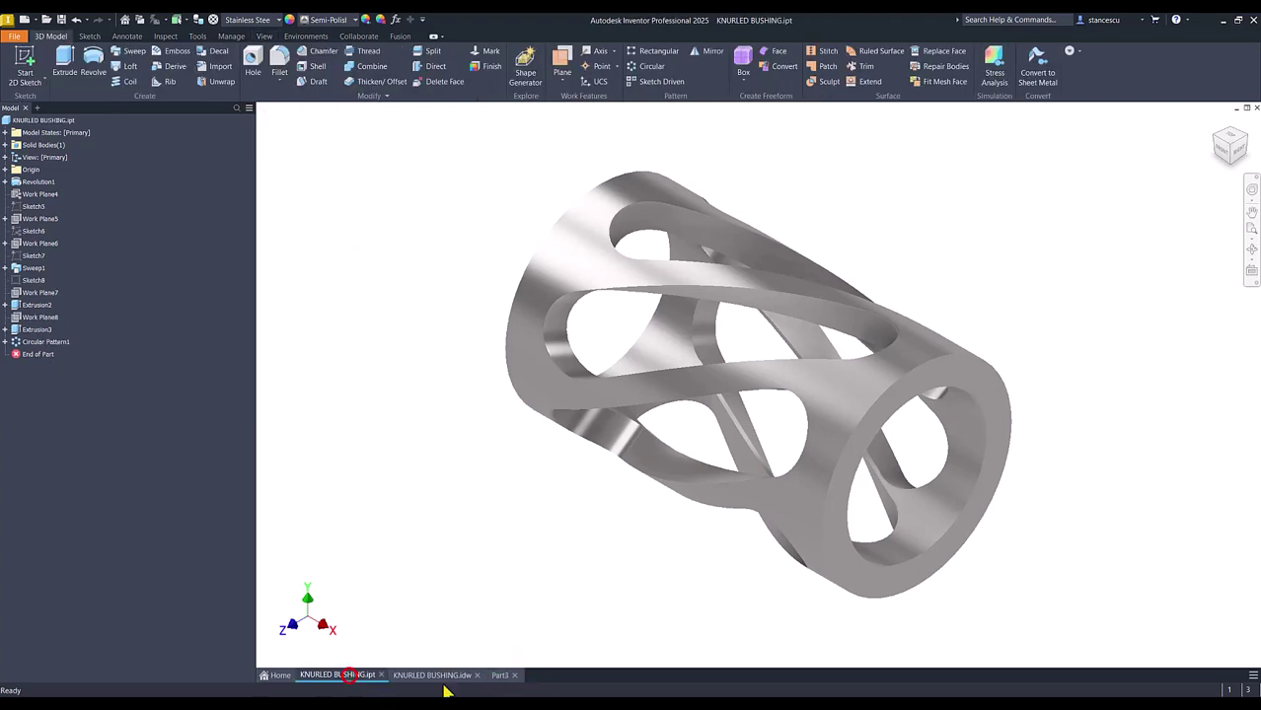
left_click(501, 676)
left_click(477, 556)
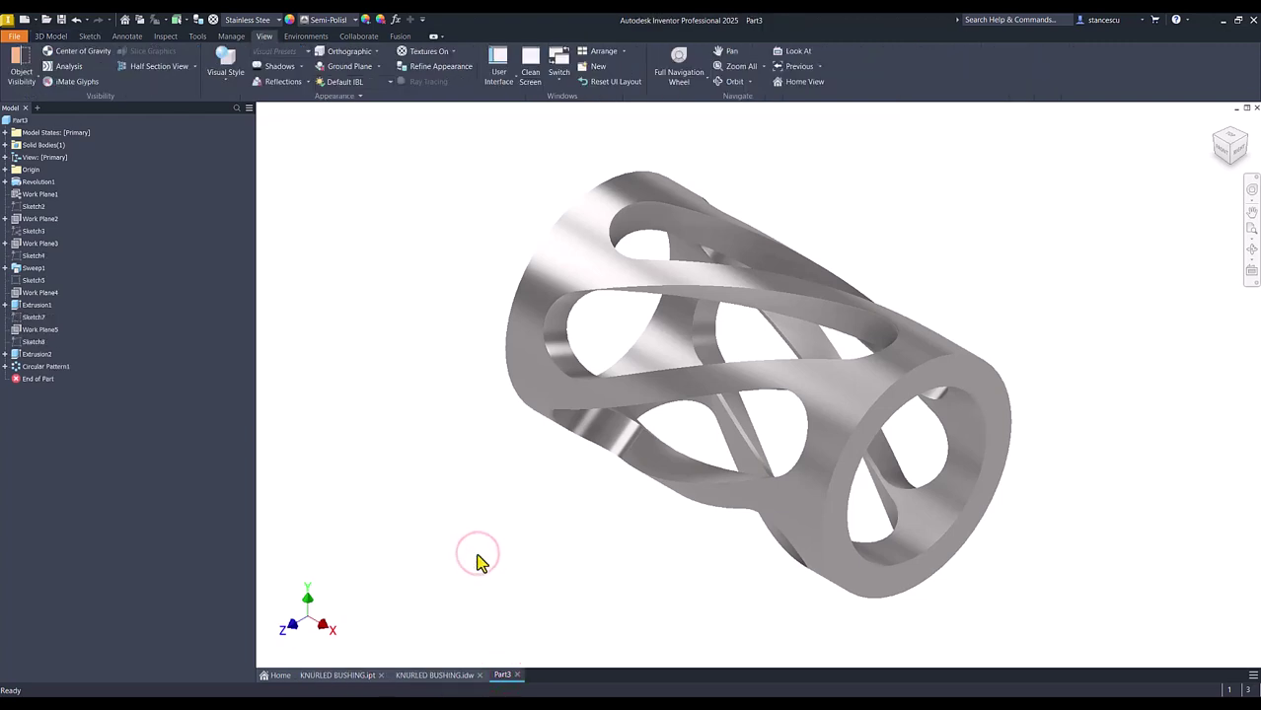